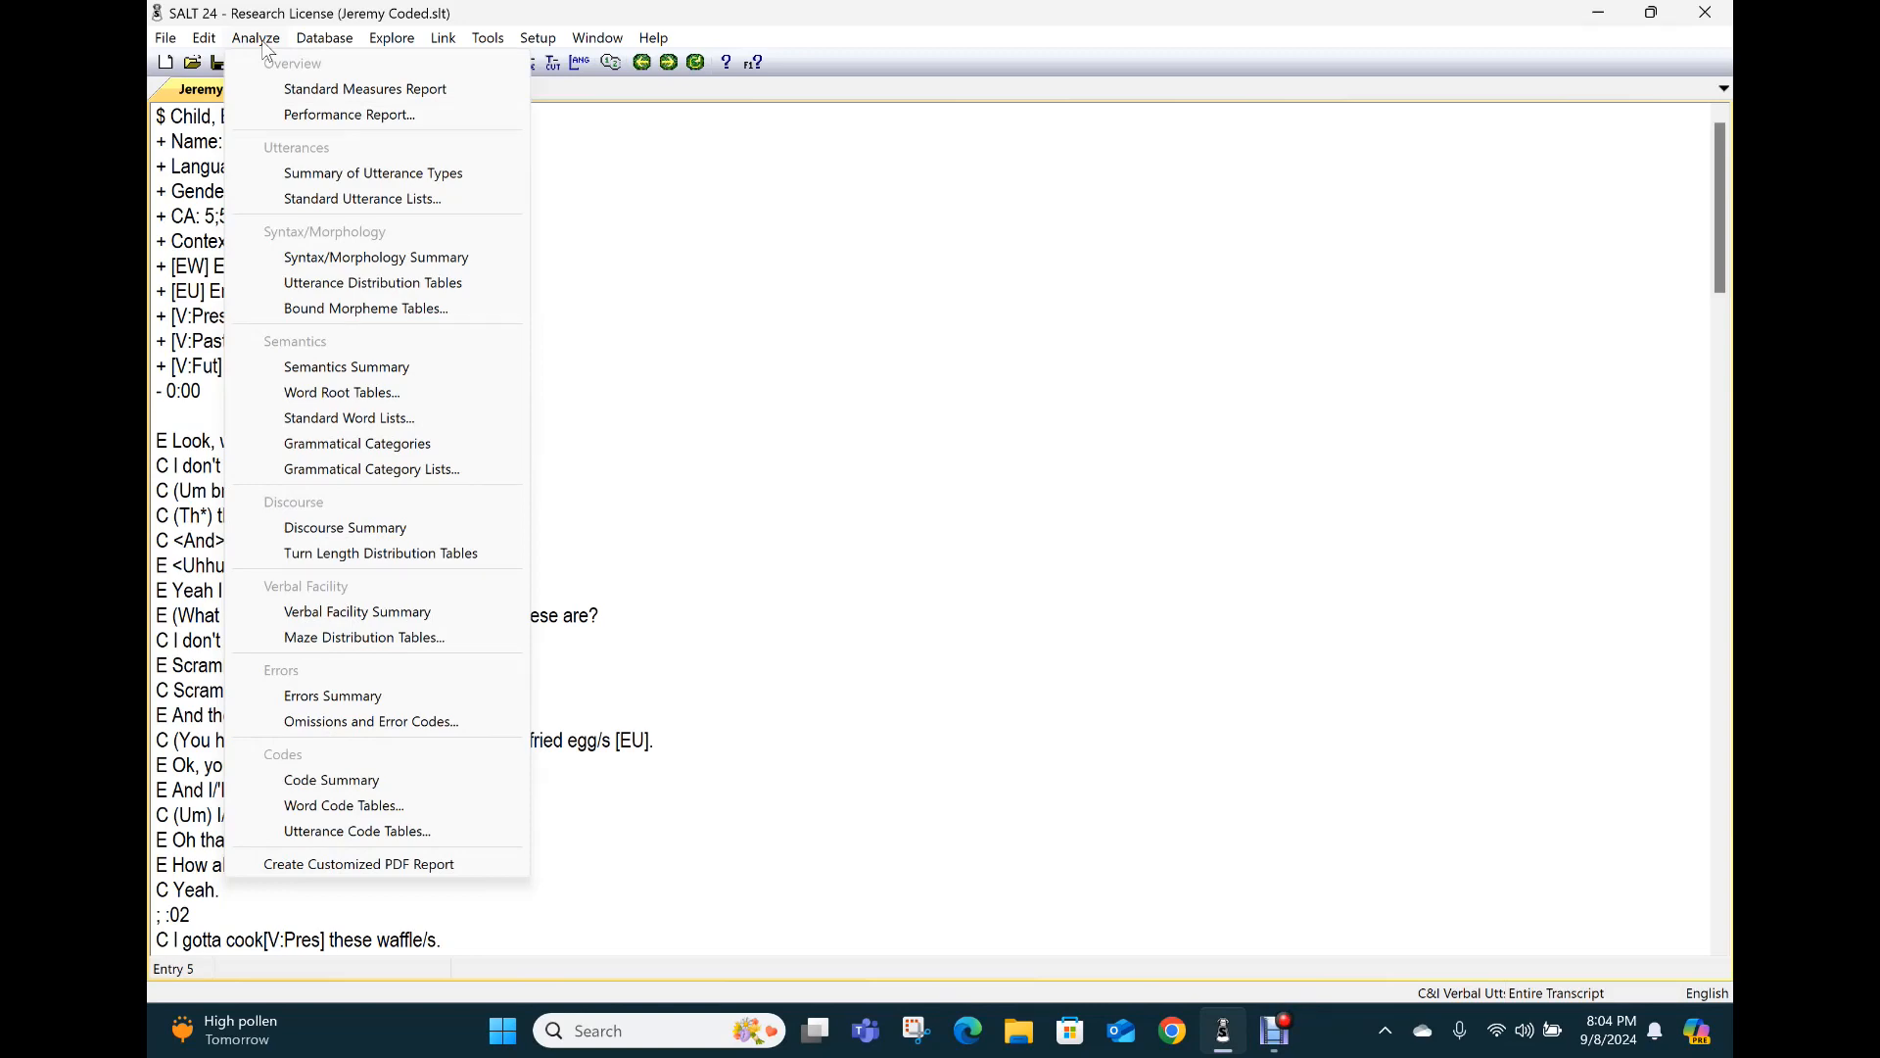
mouse_move(317, 47)
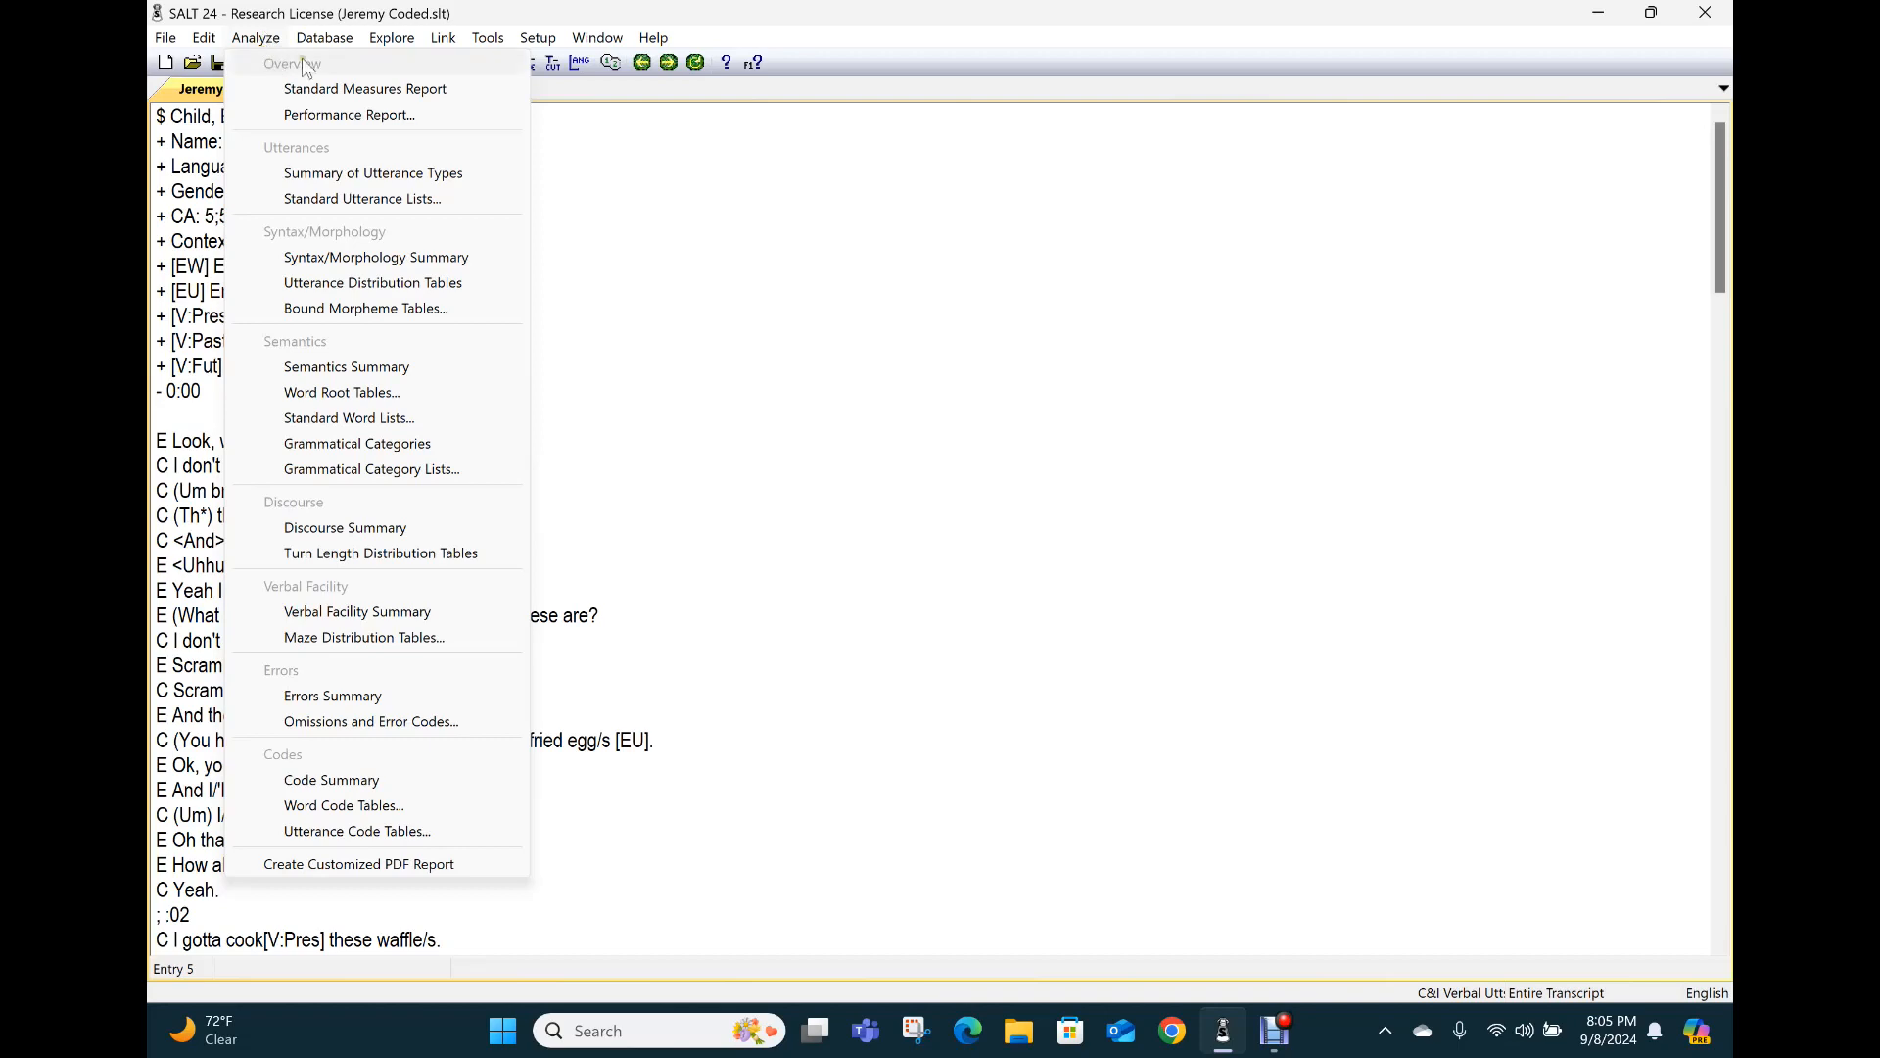
click(661, 253)
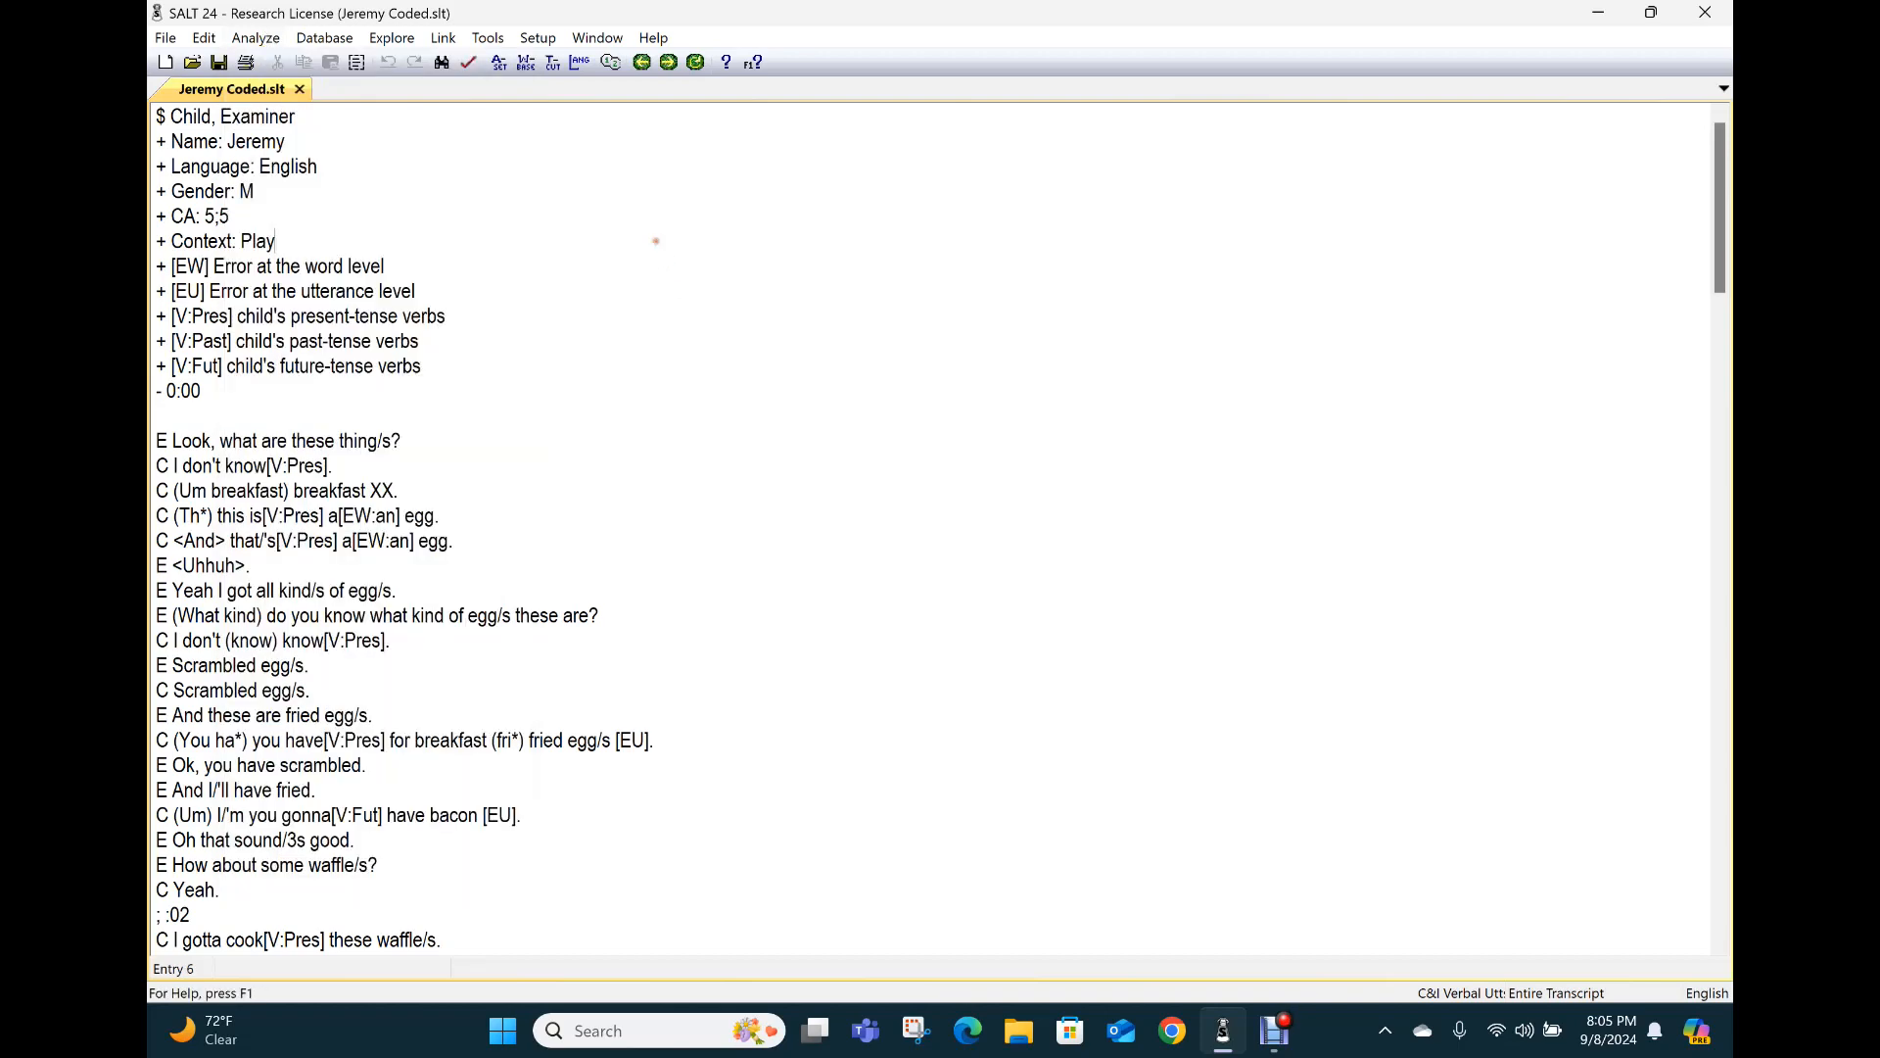
Step: Try excluding utterances with the code [f] from the current analysis set, and clear that code again
click(499, 64)
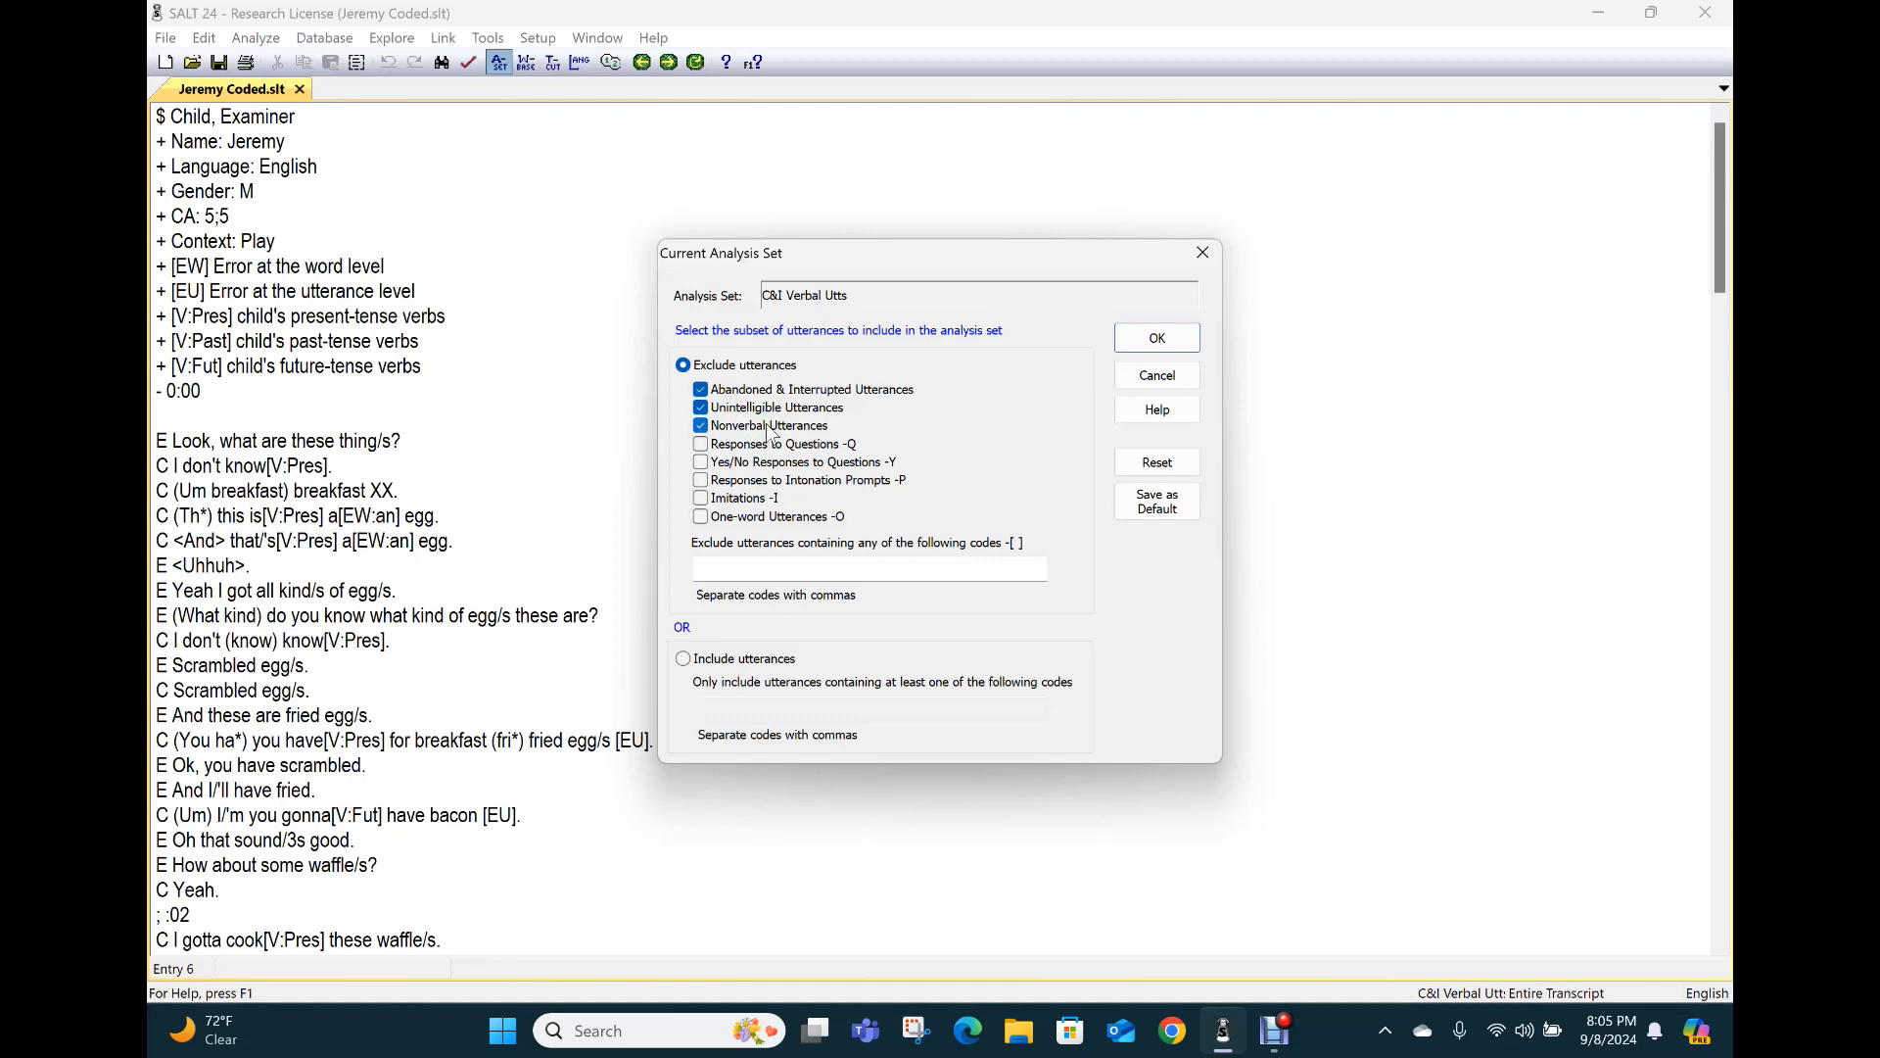
click(701, 462)
click(703, 464)
click(780, 568)
text([f])
key(BackSpace)
key(BackSpace)
key(BackSpace)
Step: Try limiting the analysis set to utterances that contain the code [f], and discard the change
click(682, 658)
text([f])
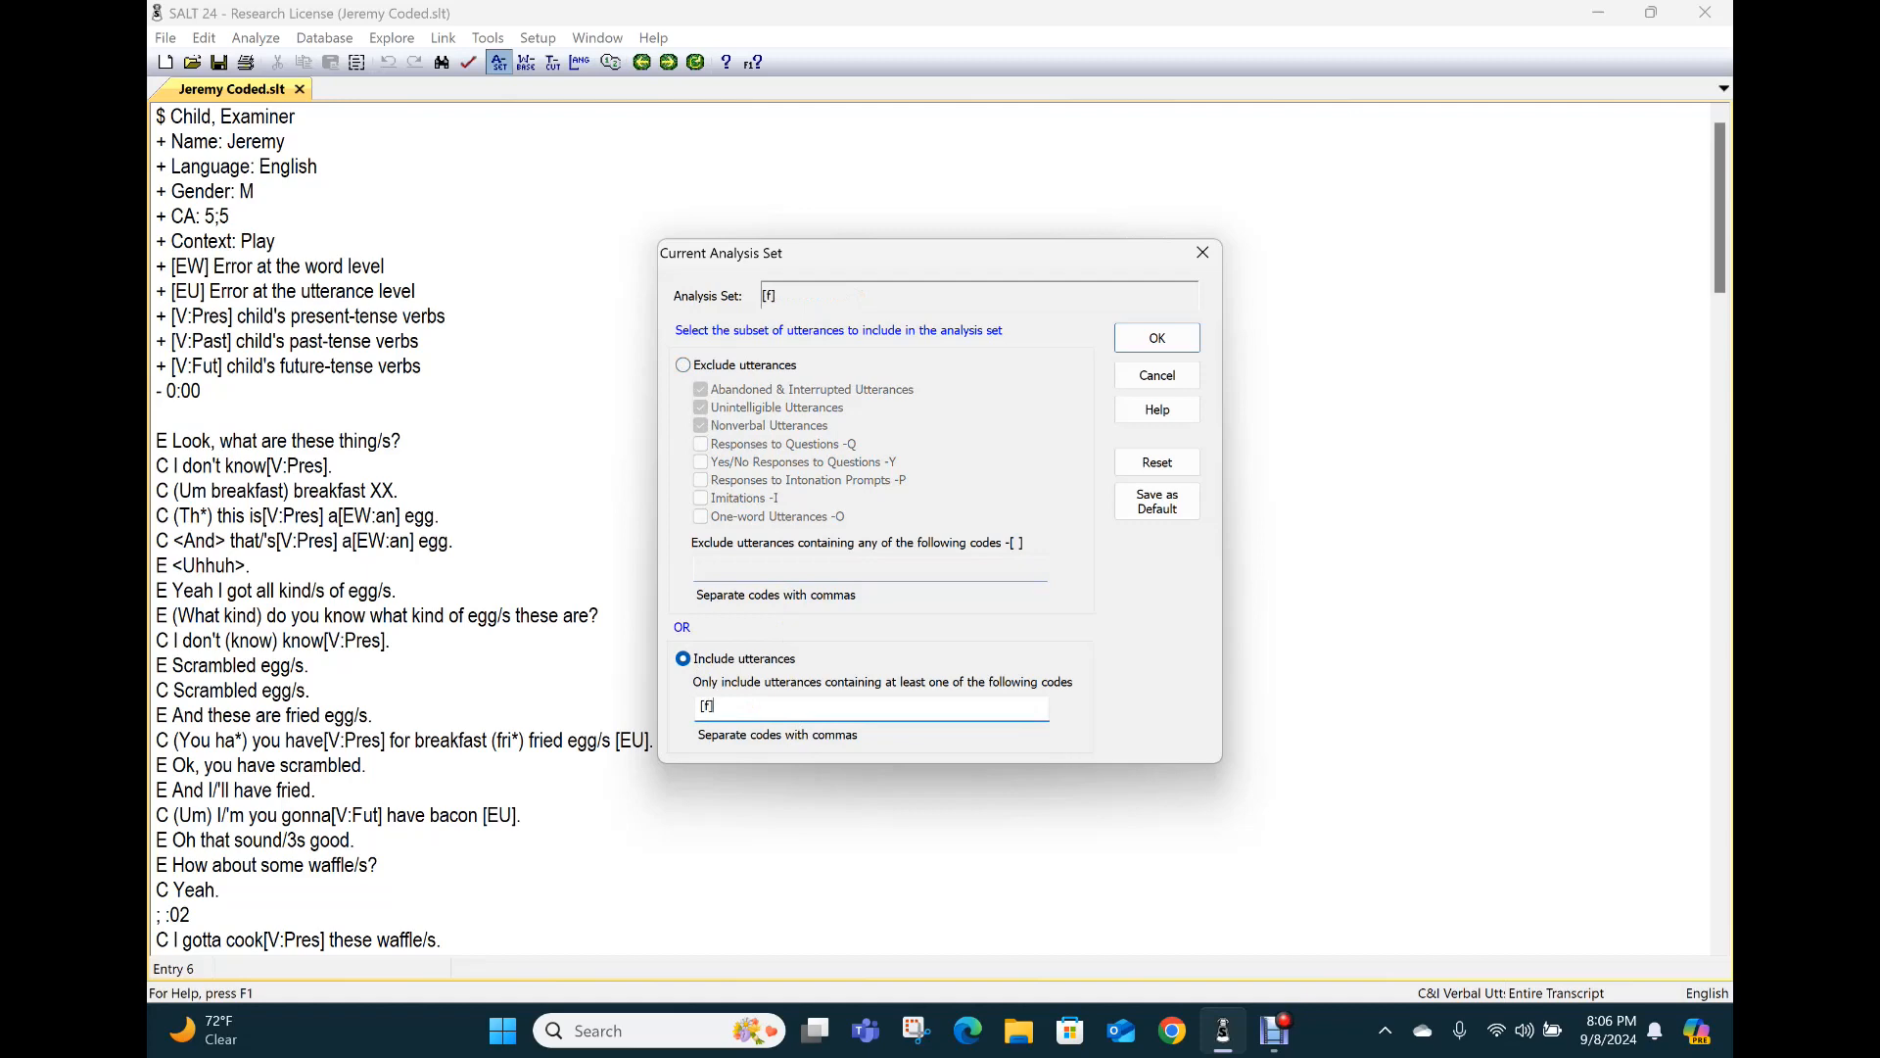
key(BackSpace)
key(BackSpace)
key(BackSpace)
click(1190, 380)
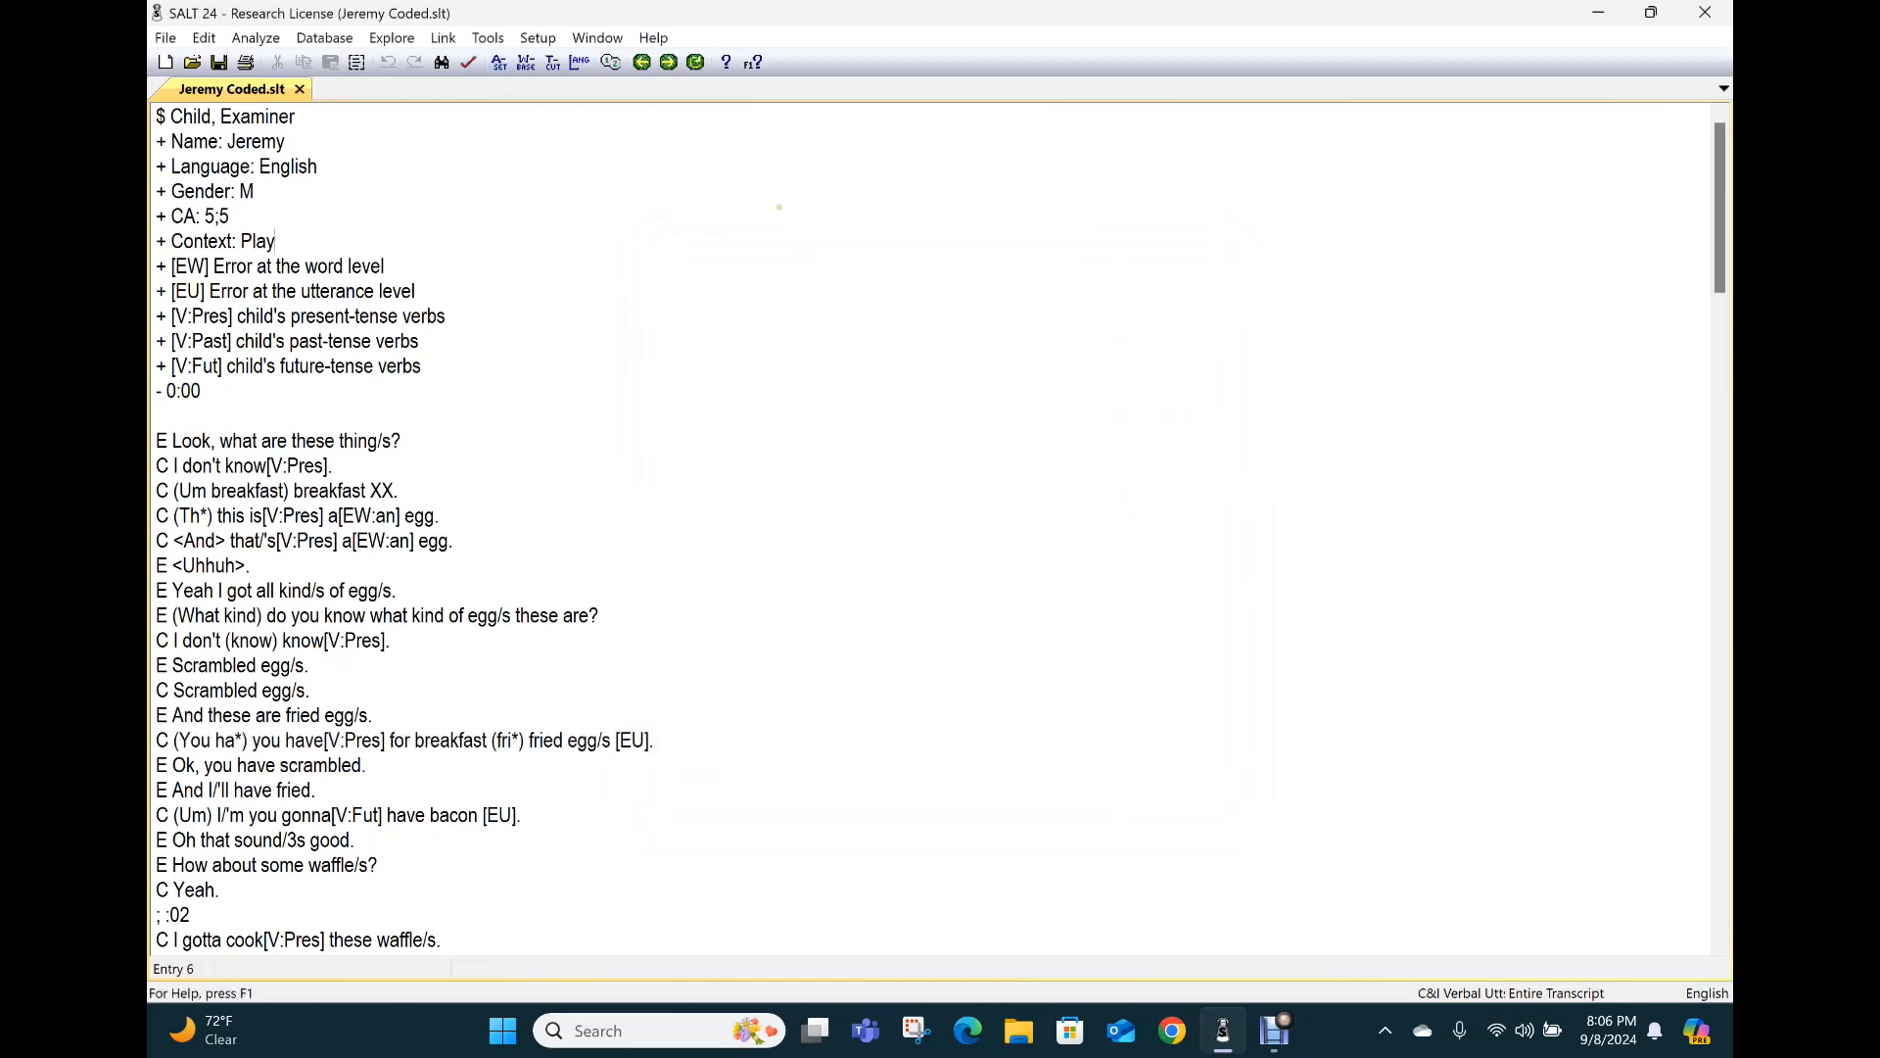
Step: Examine the options for excluding or including words in the current word base, leaving without saving
click(529, 61)
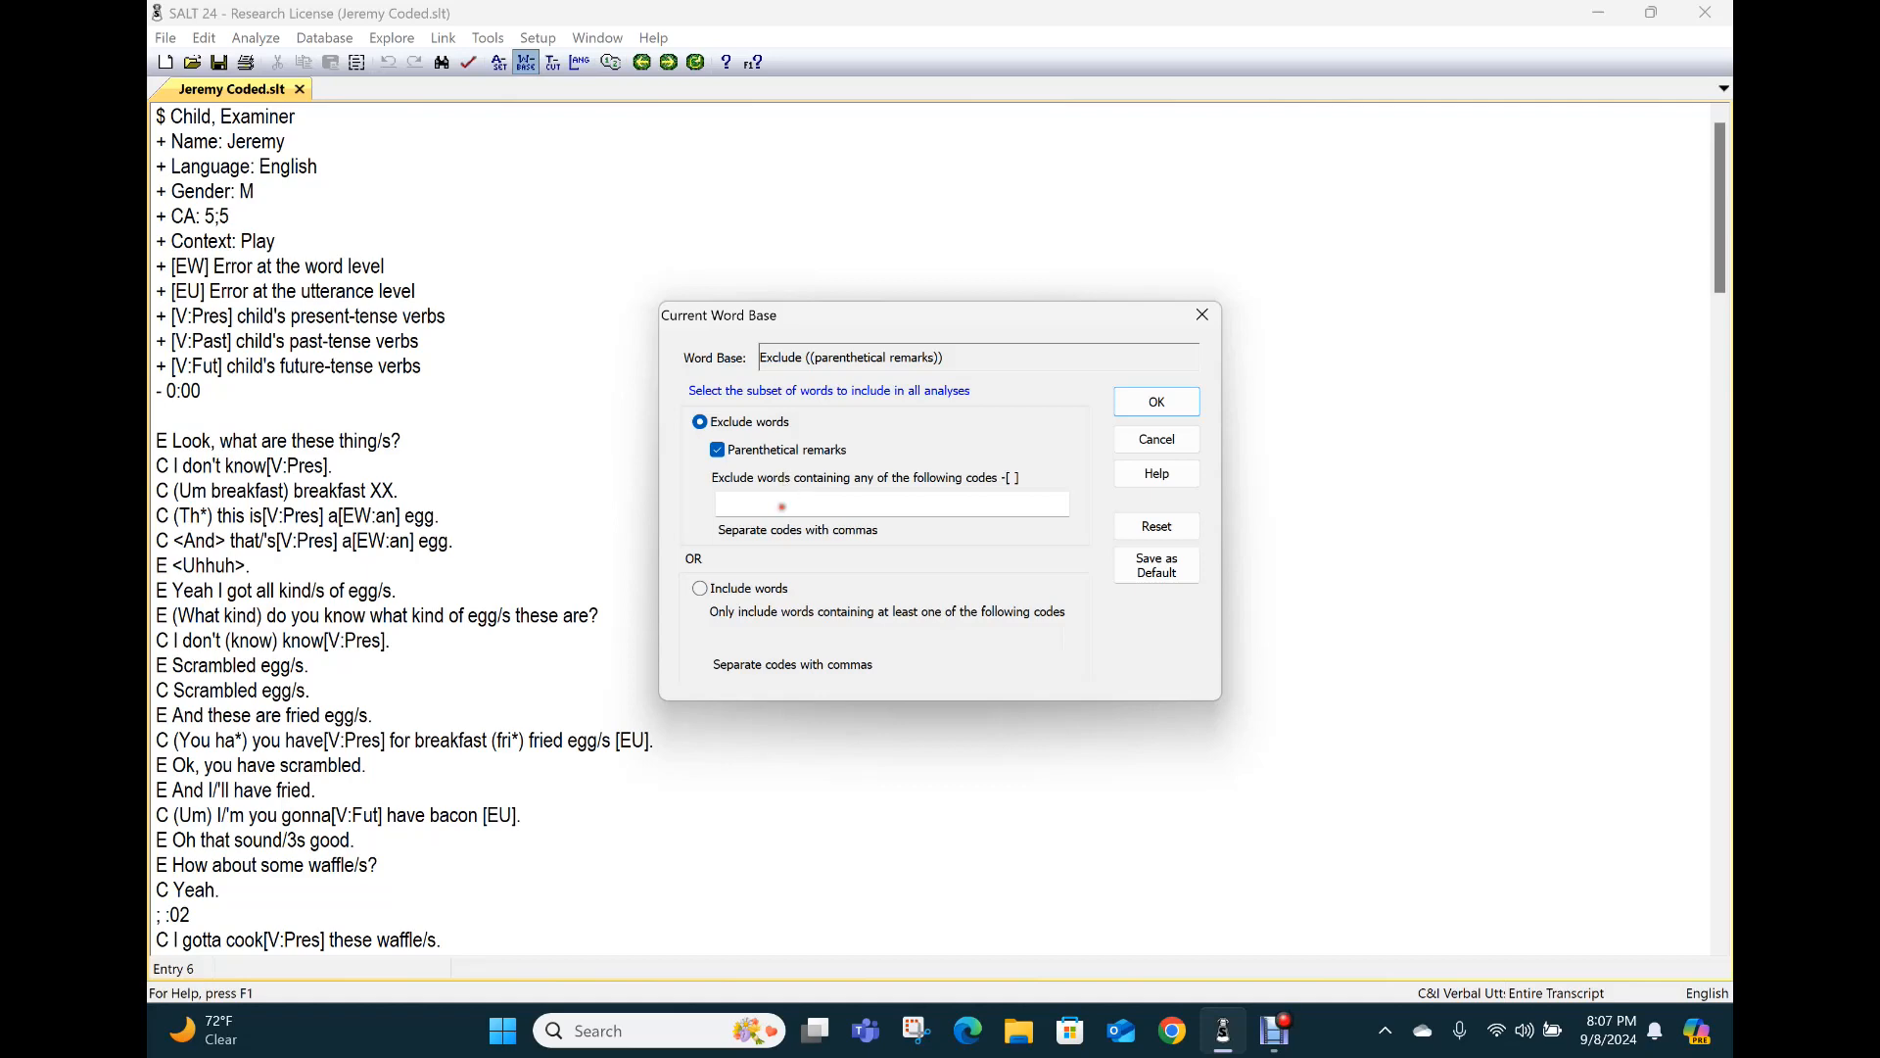
click(781, 506)
click(699, 587)
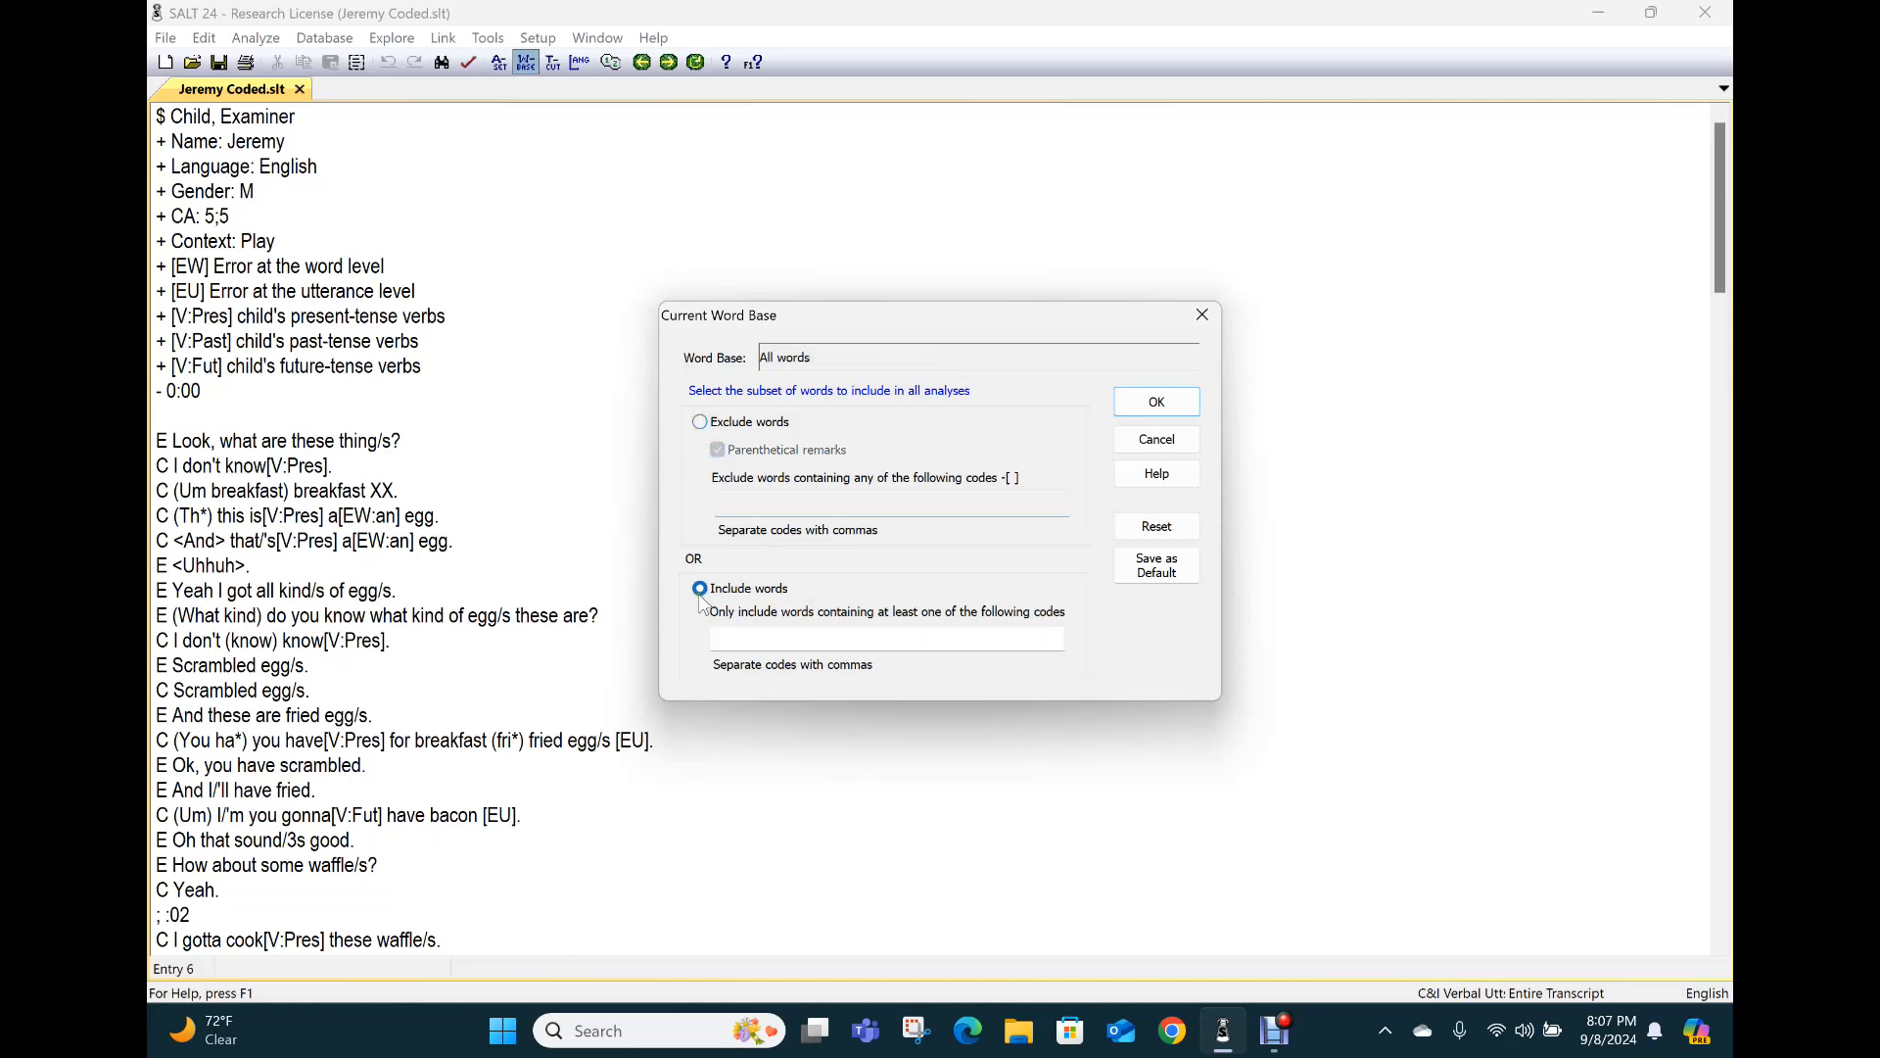
click(702, 422)
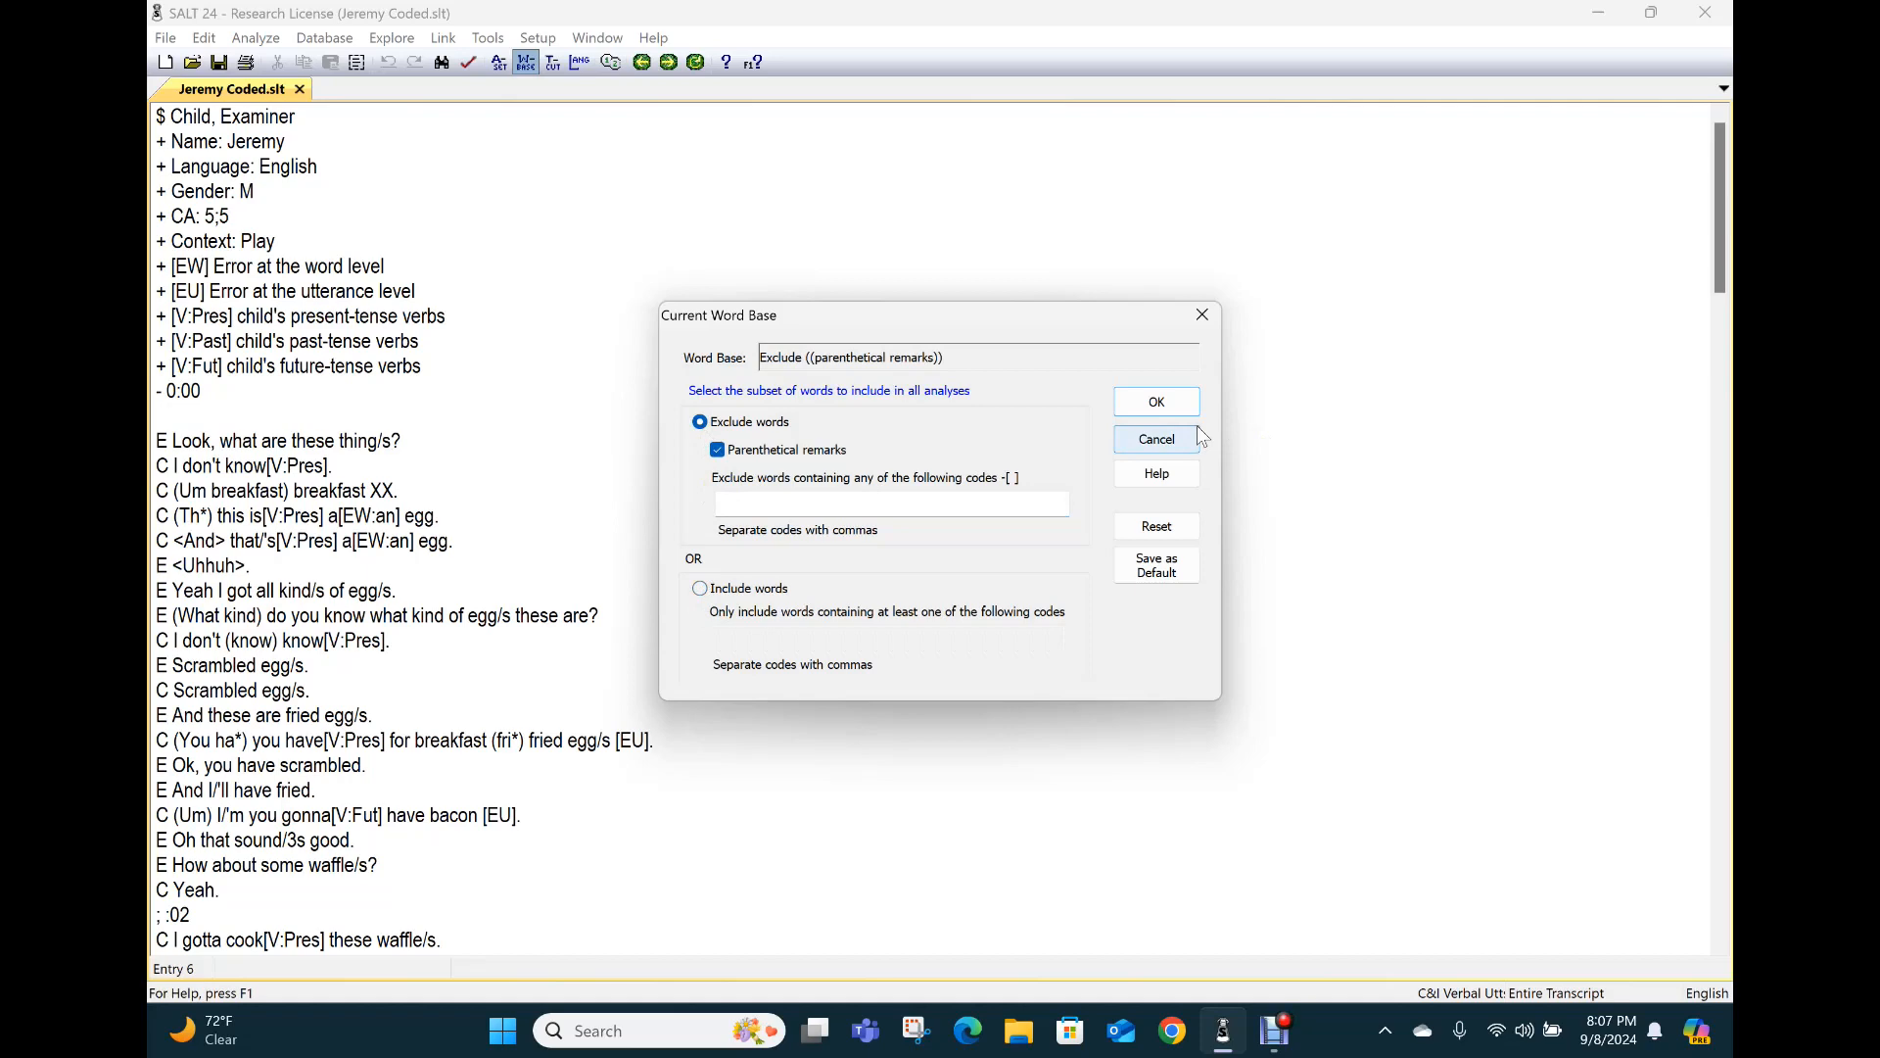
click(1129, 440)
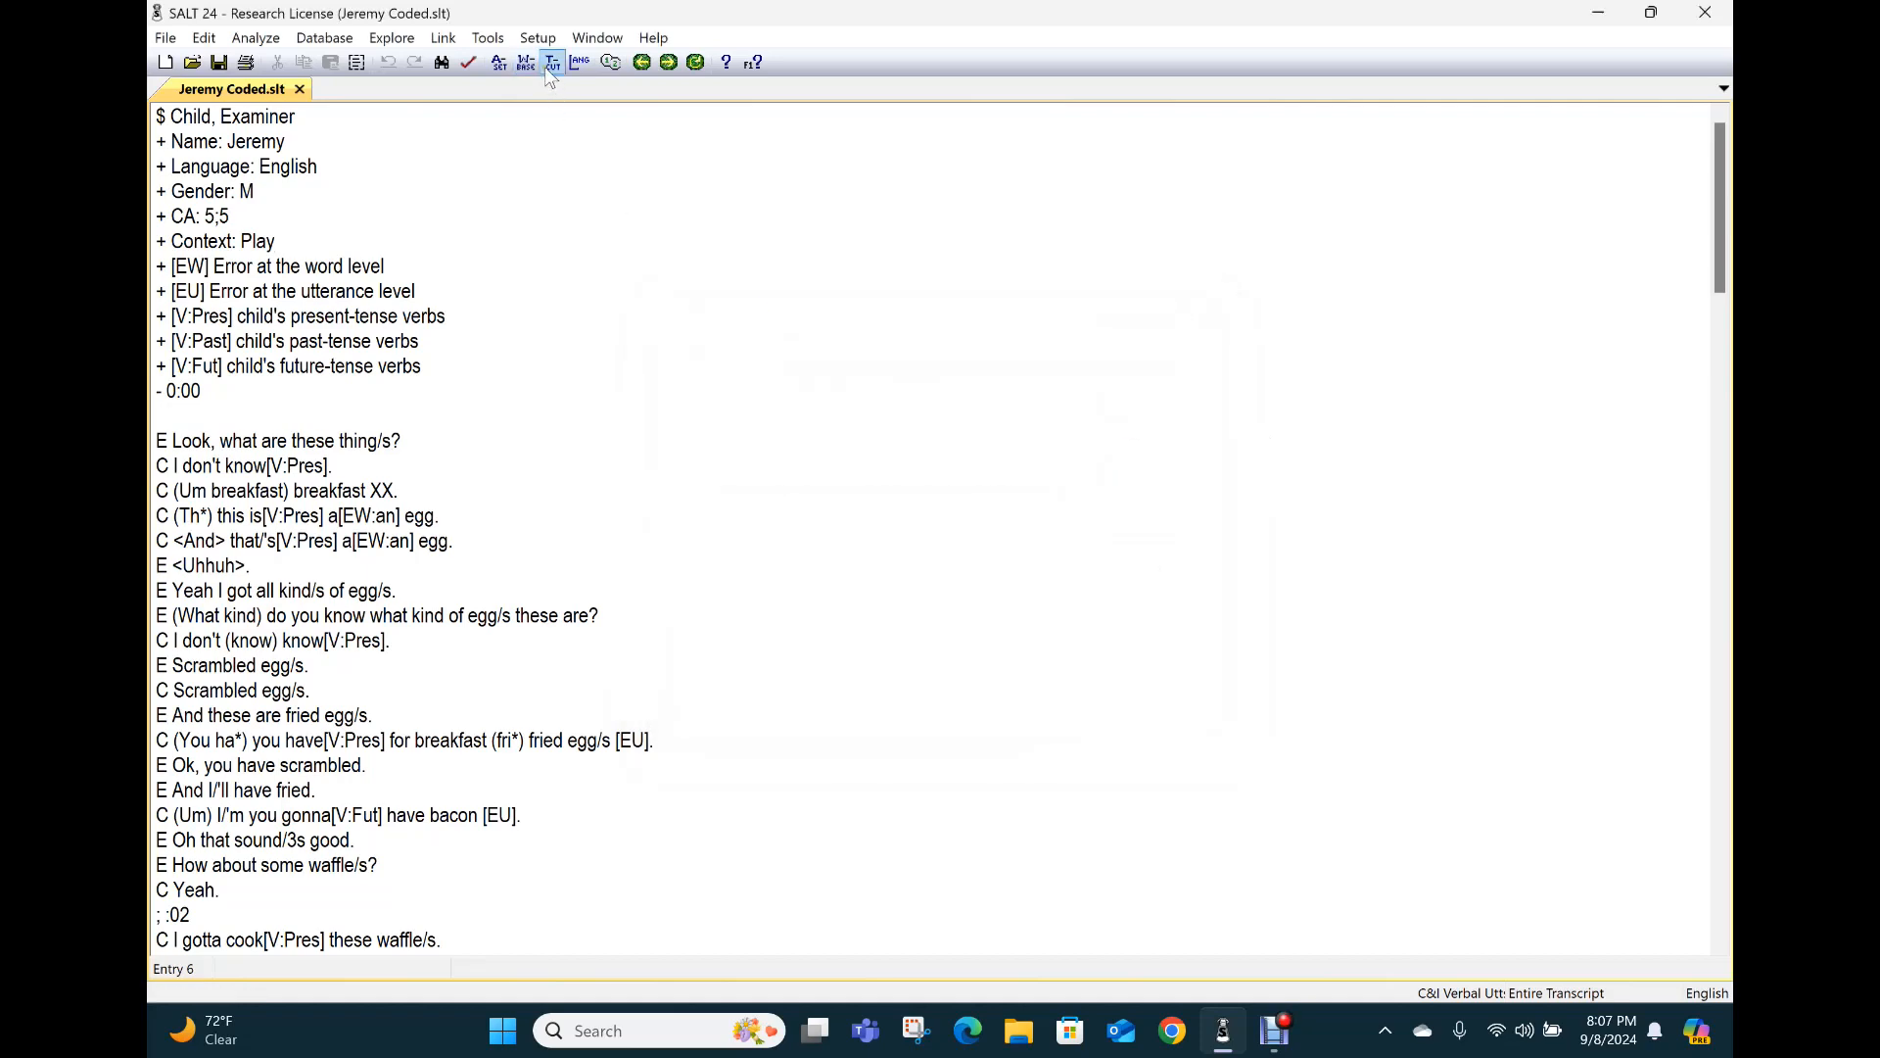
Step: Try a transcript cut from utterance number 10 to utterance number 60, and clear both numbers
click(552, 65)
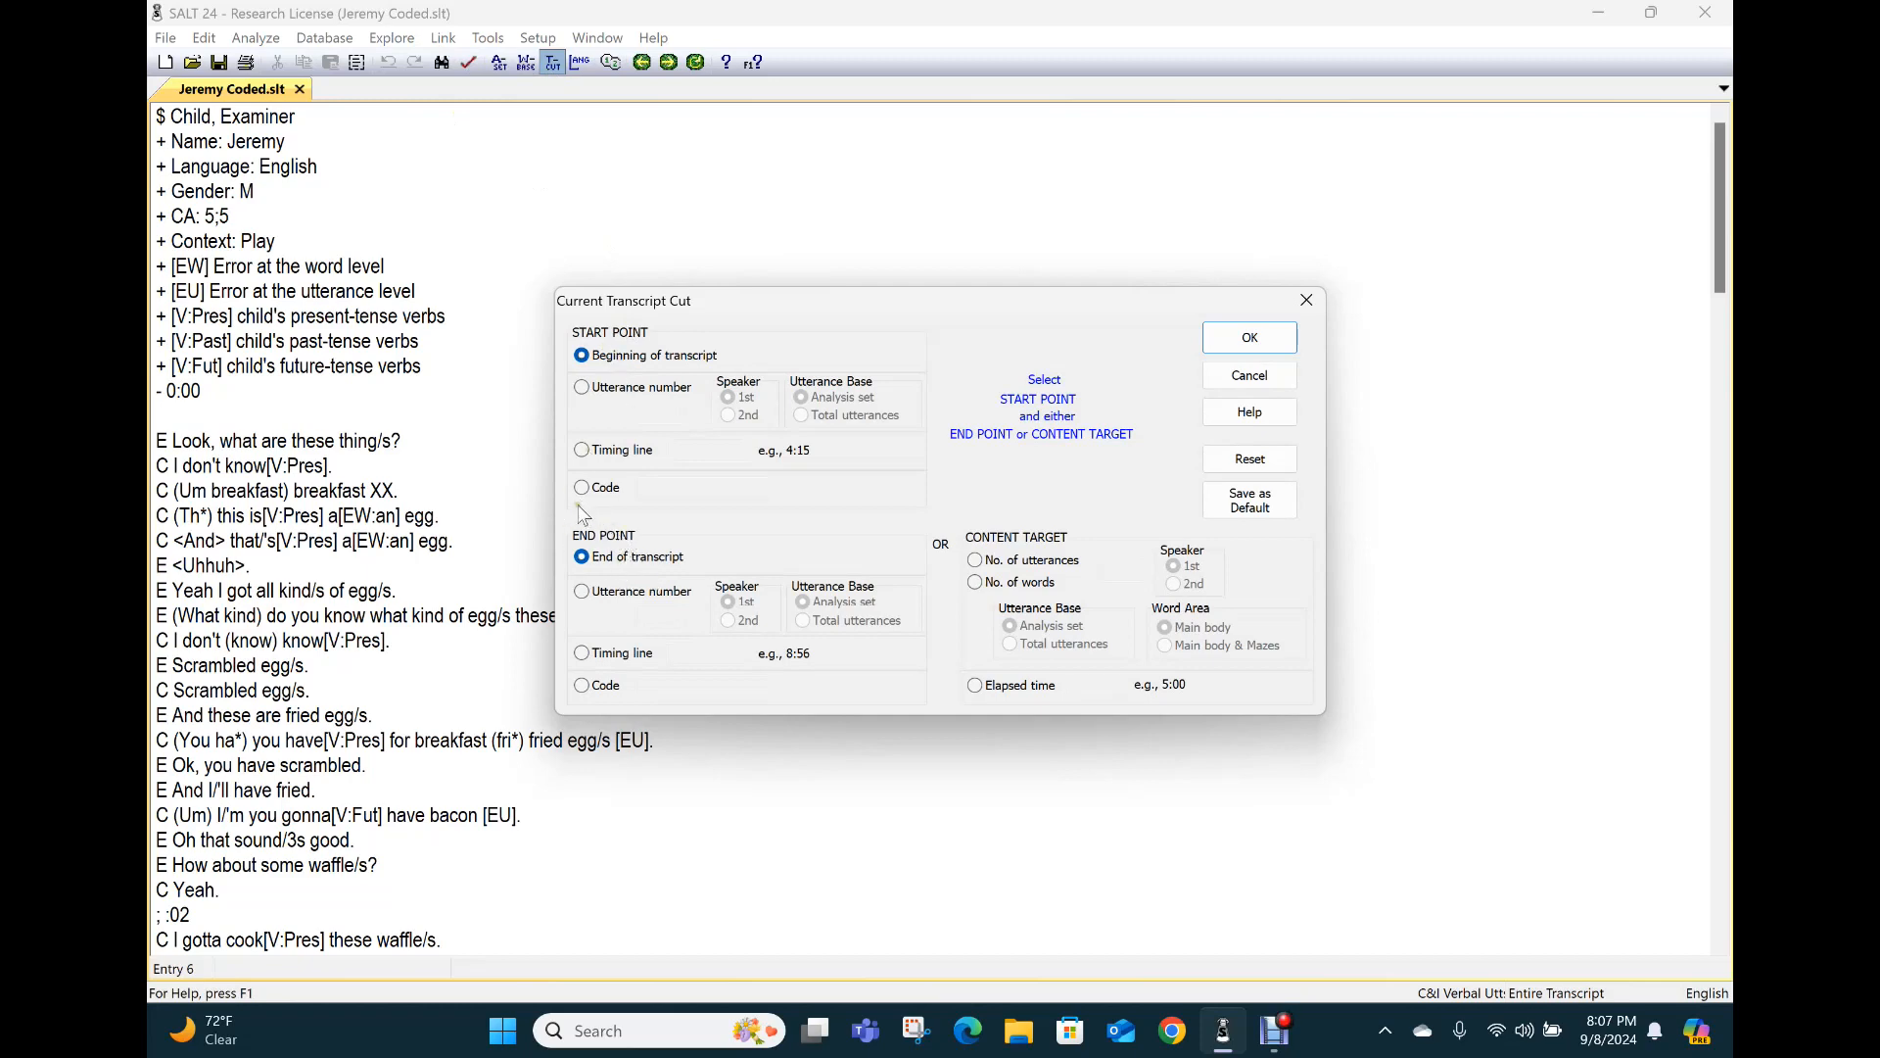
click(584, 391)
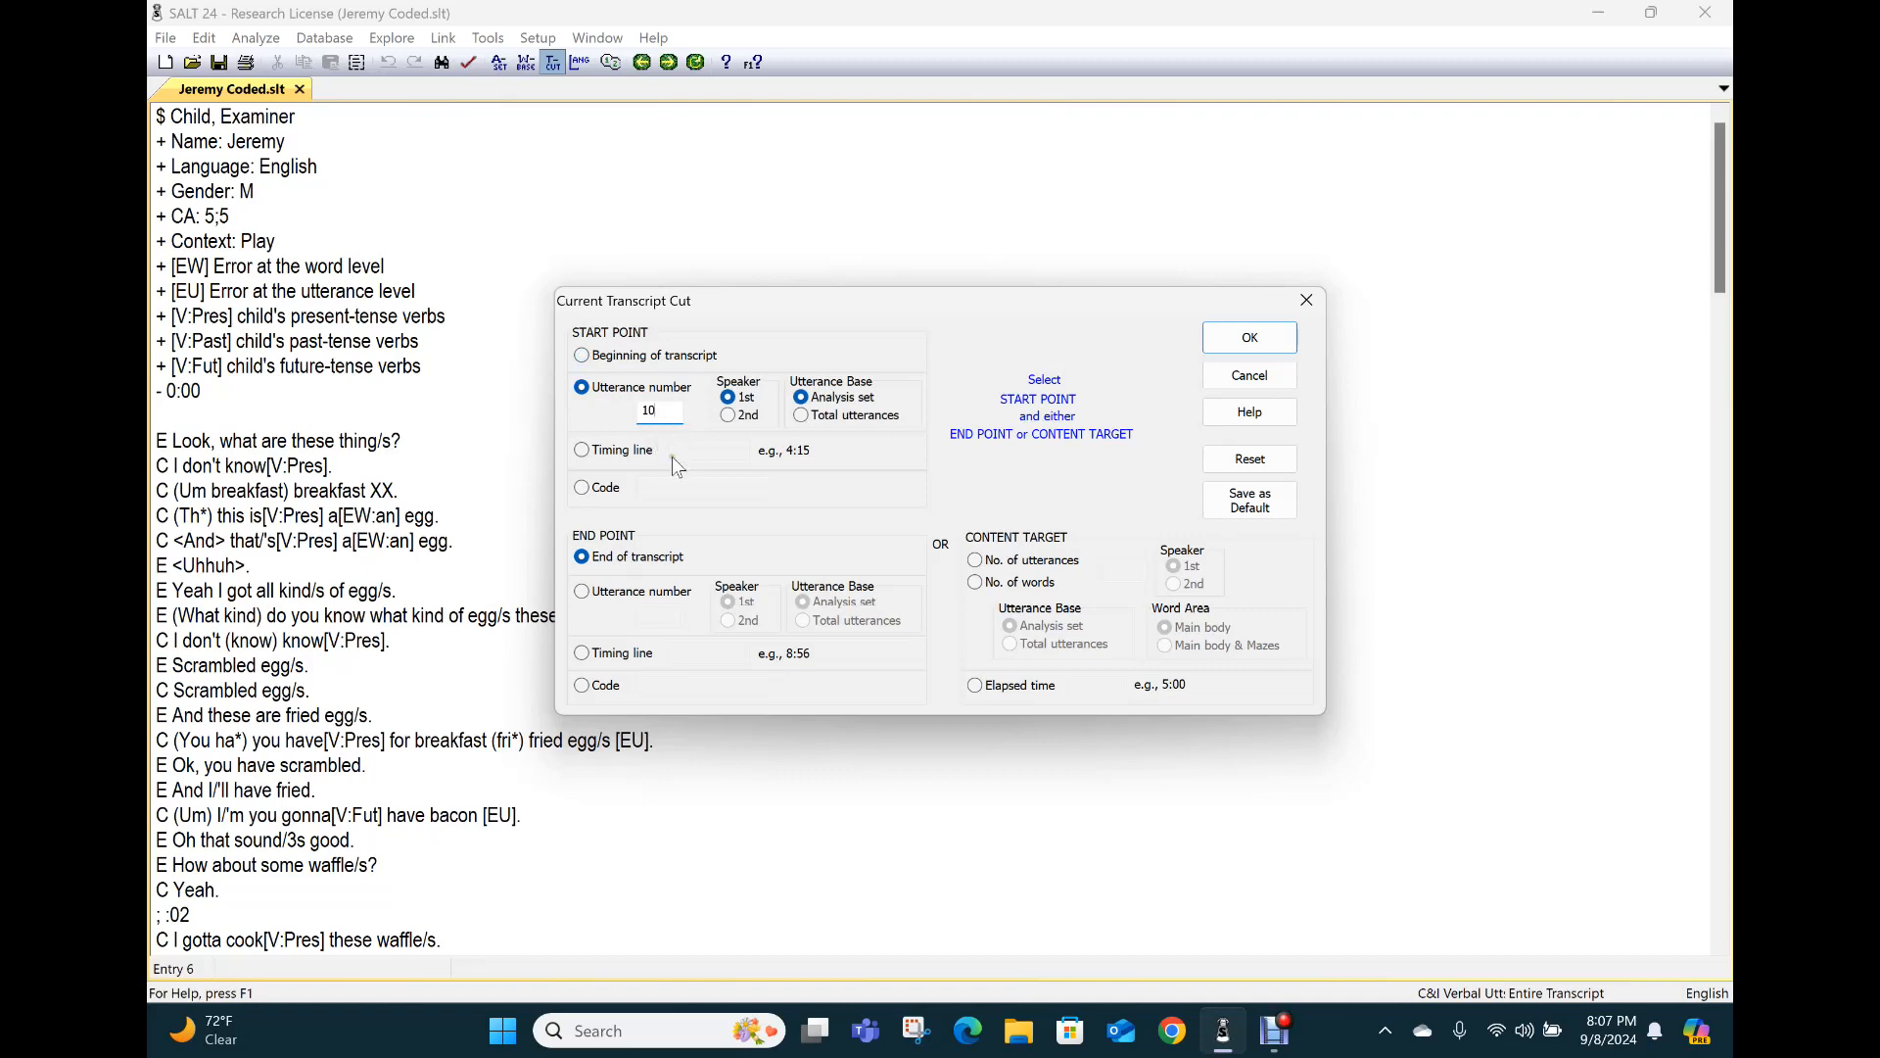
click(580, 591)
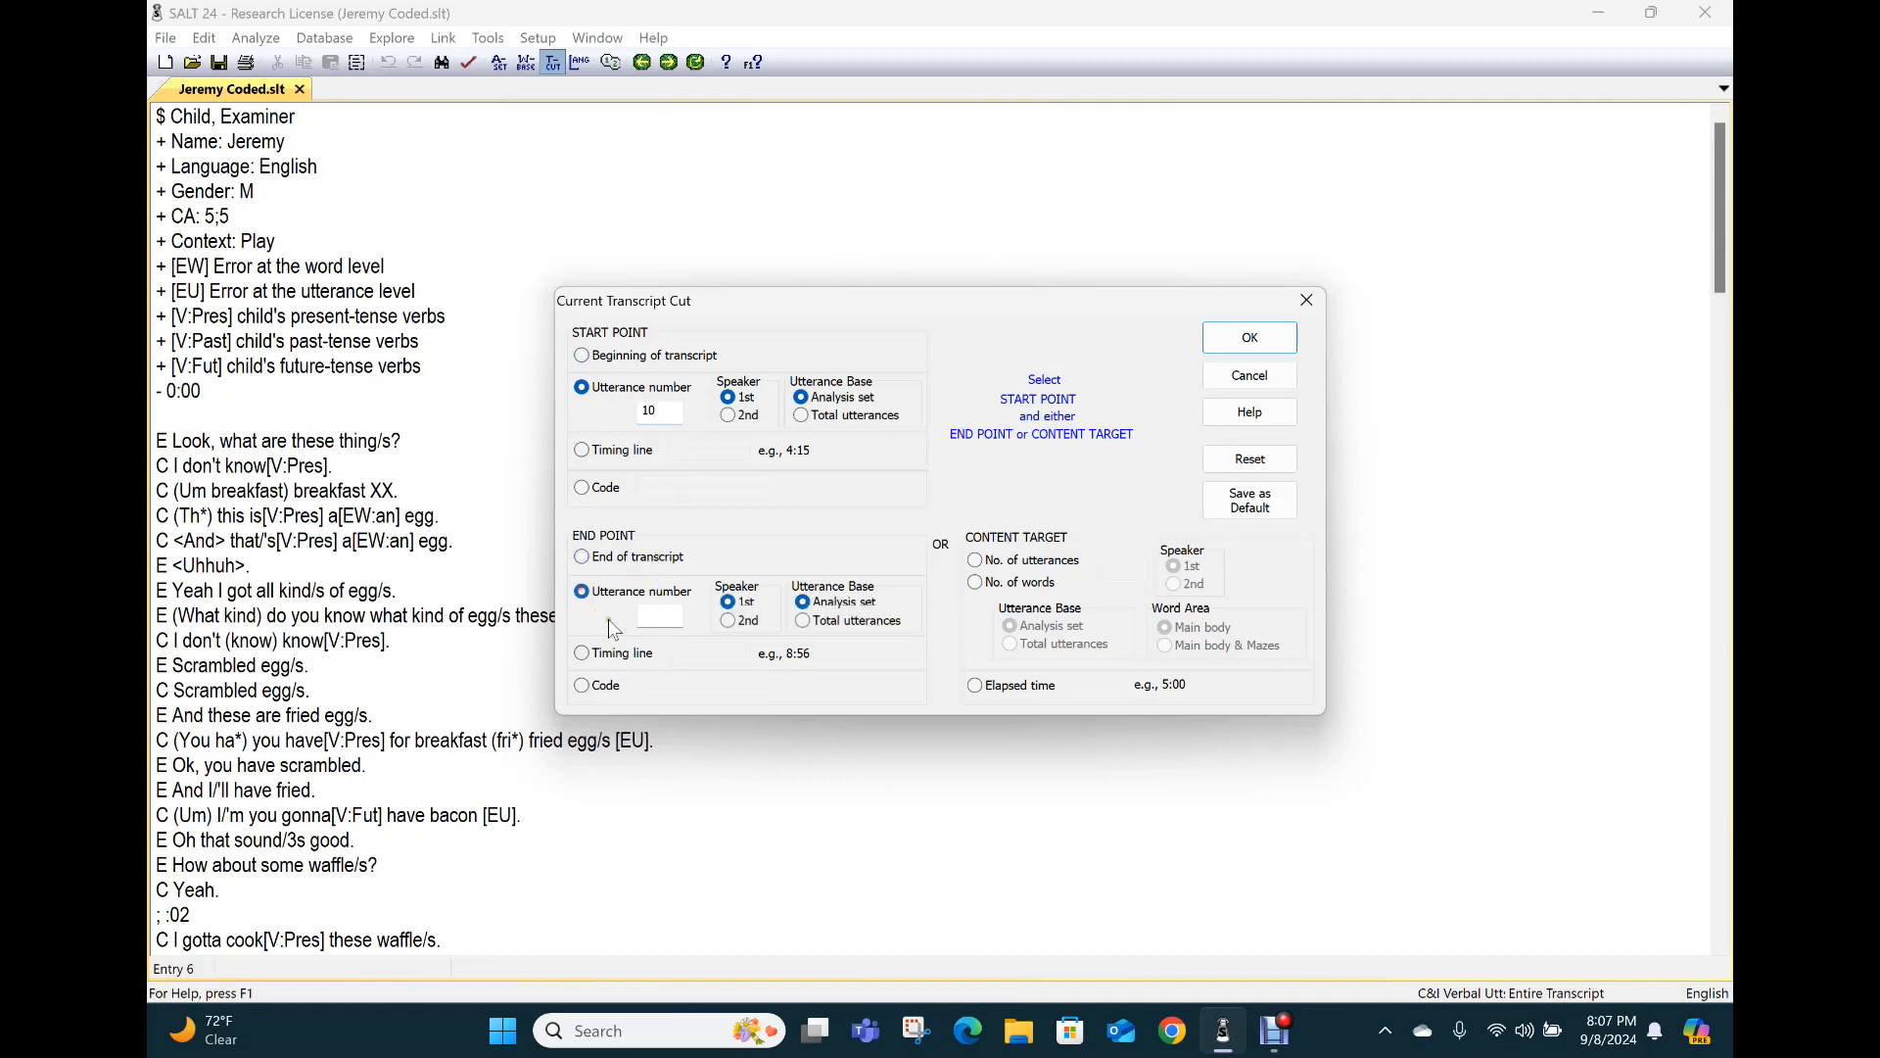
click(662, 622)
text(60)
key(BackSpace)
key(BackSpace)
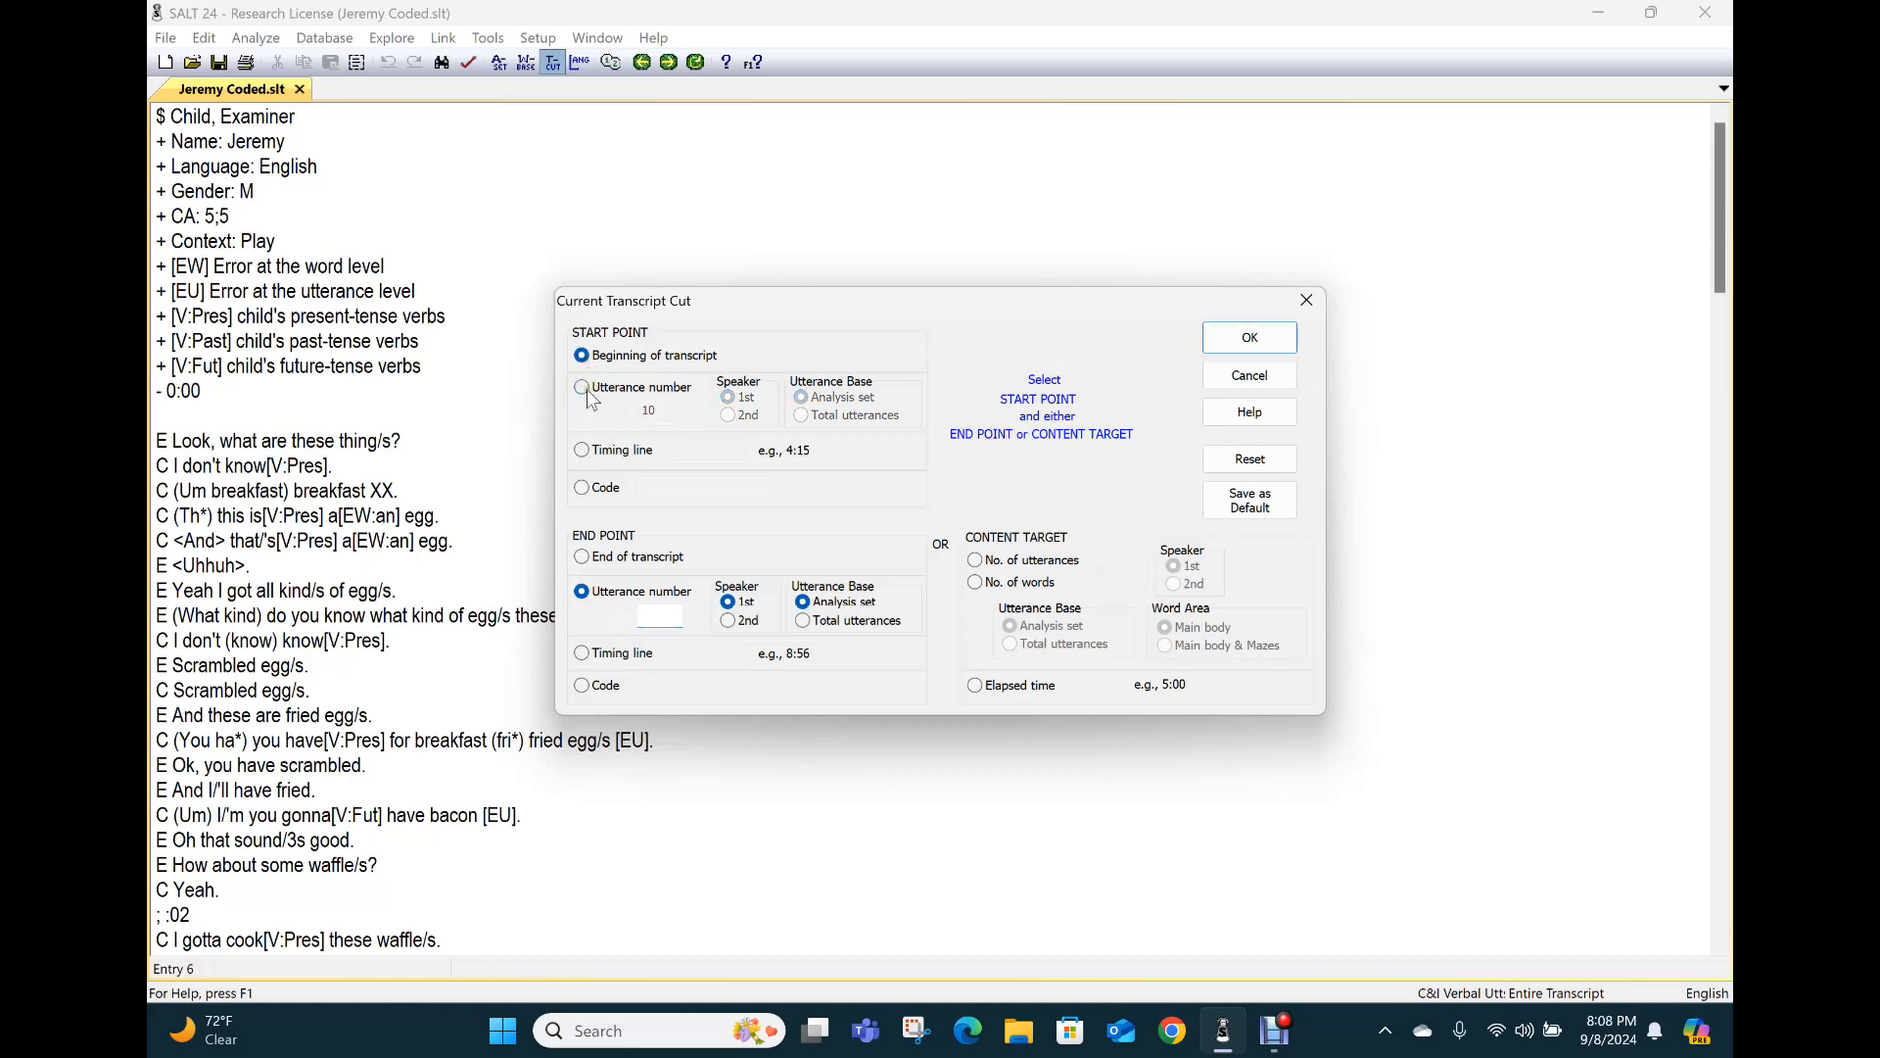
click(641, 411)
drag(659, 411, 614, 412)
key(BackSpace)
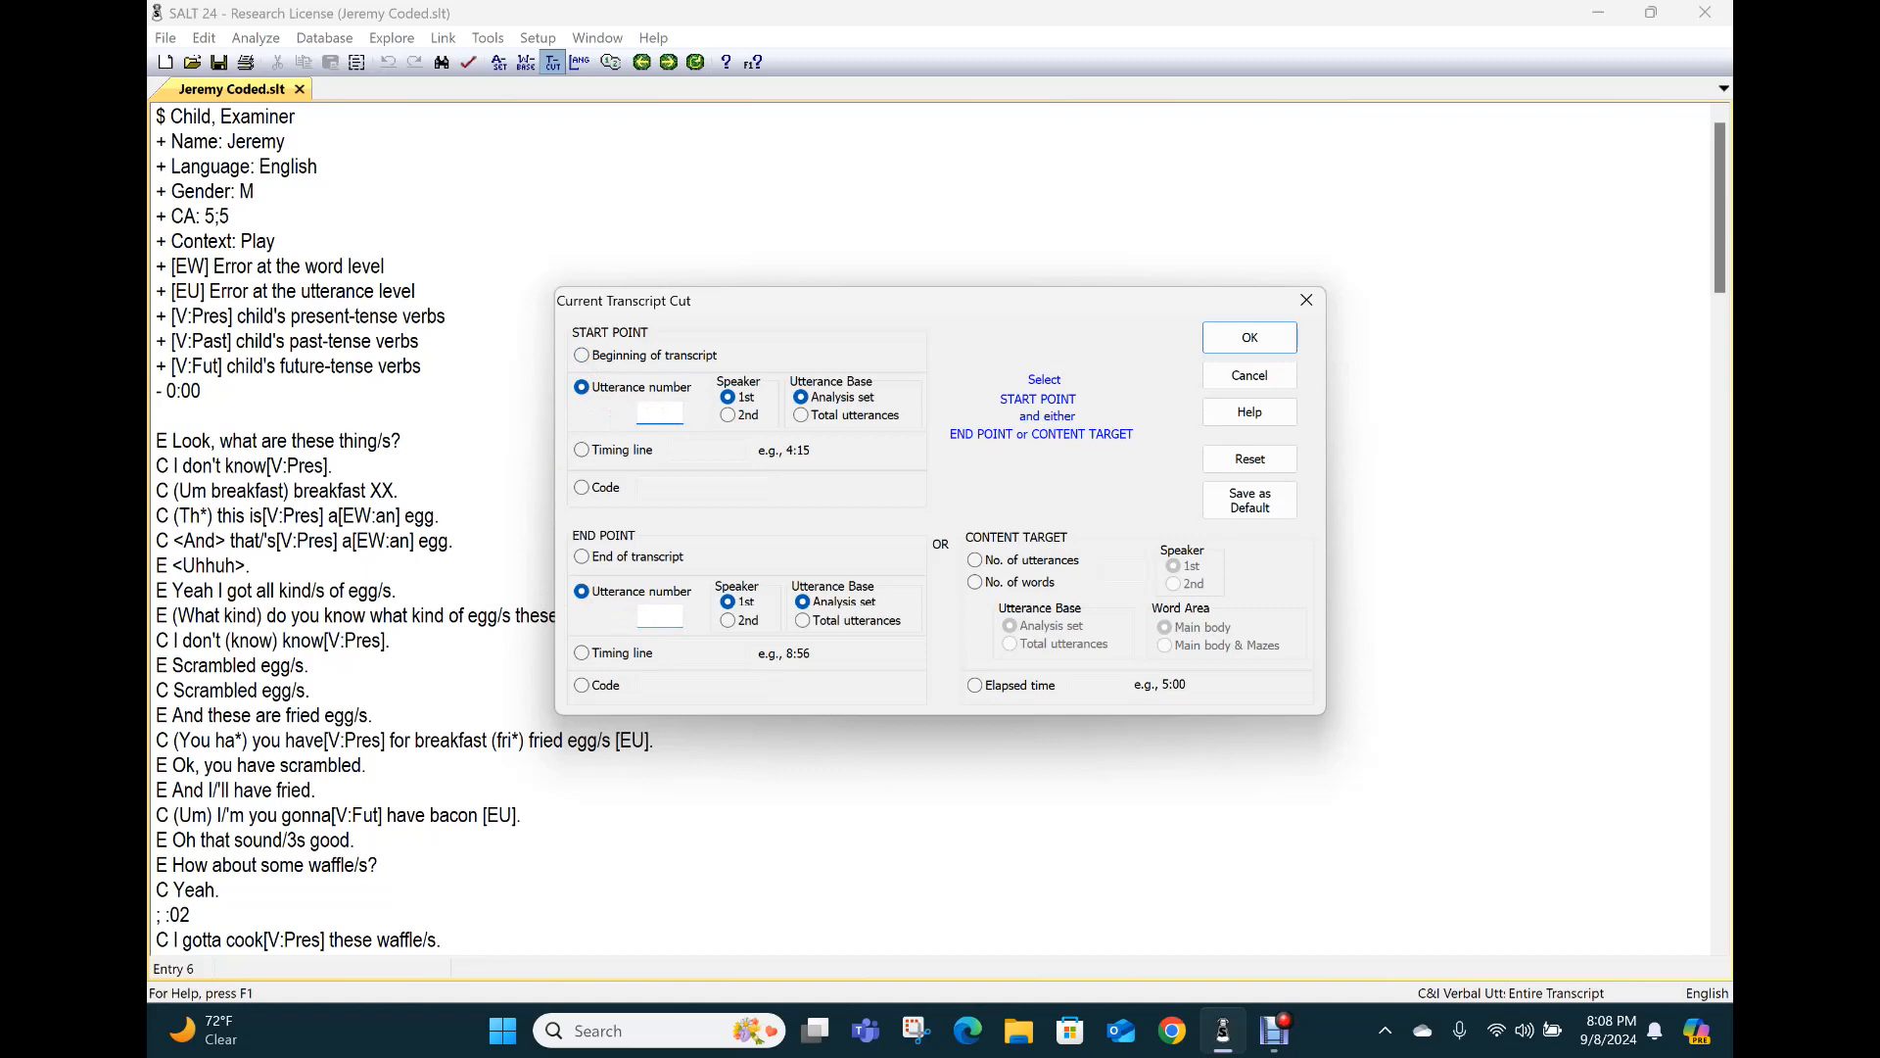
Step: Try a timing line and a code as the transcript cut's start point, returning it to the beginning of the transcript
click(584, 452)
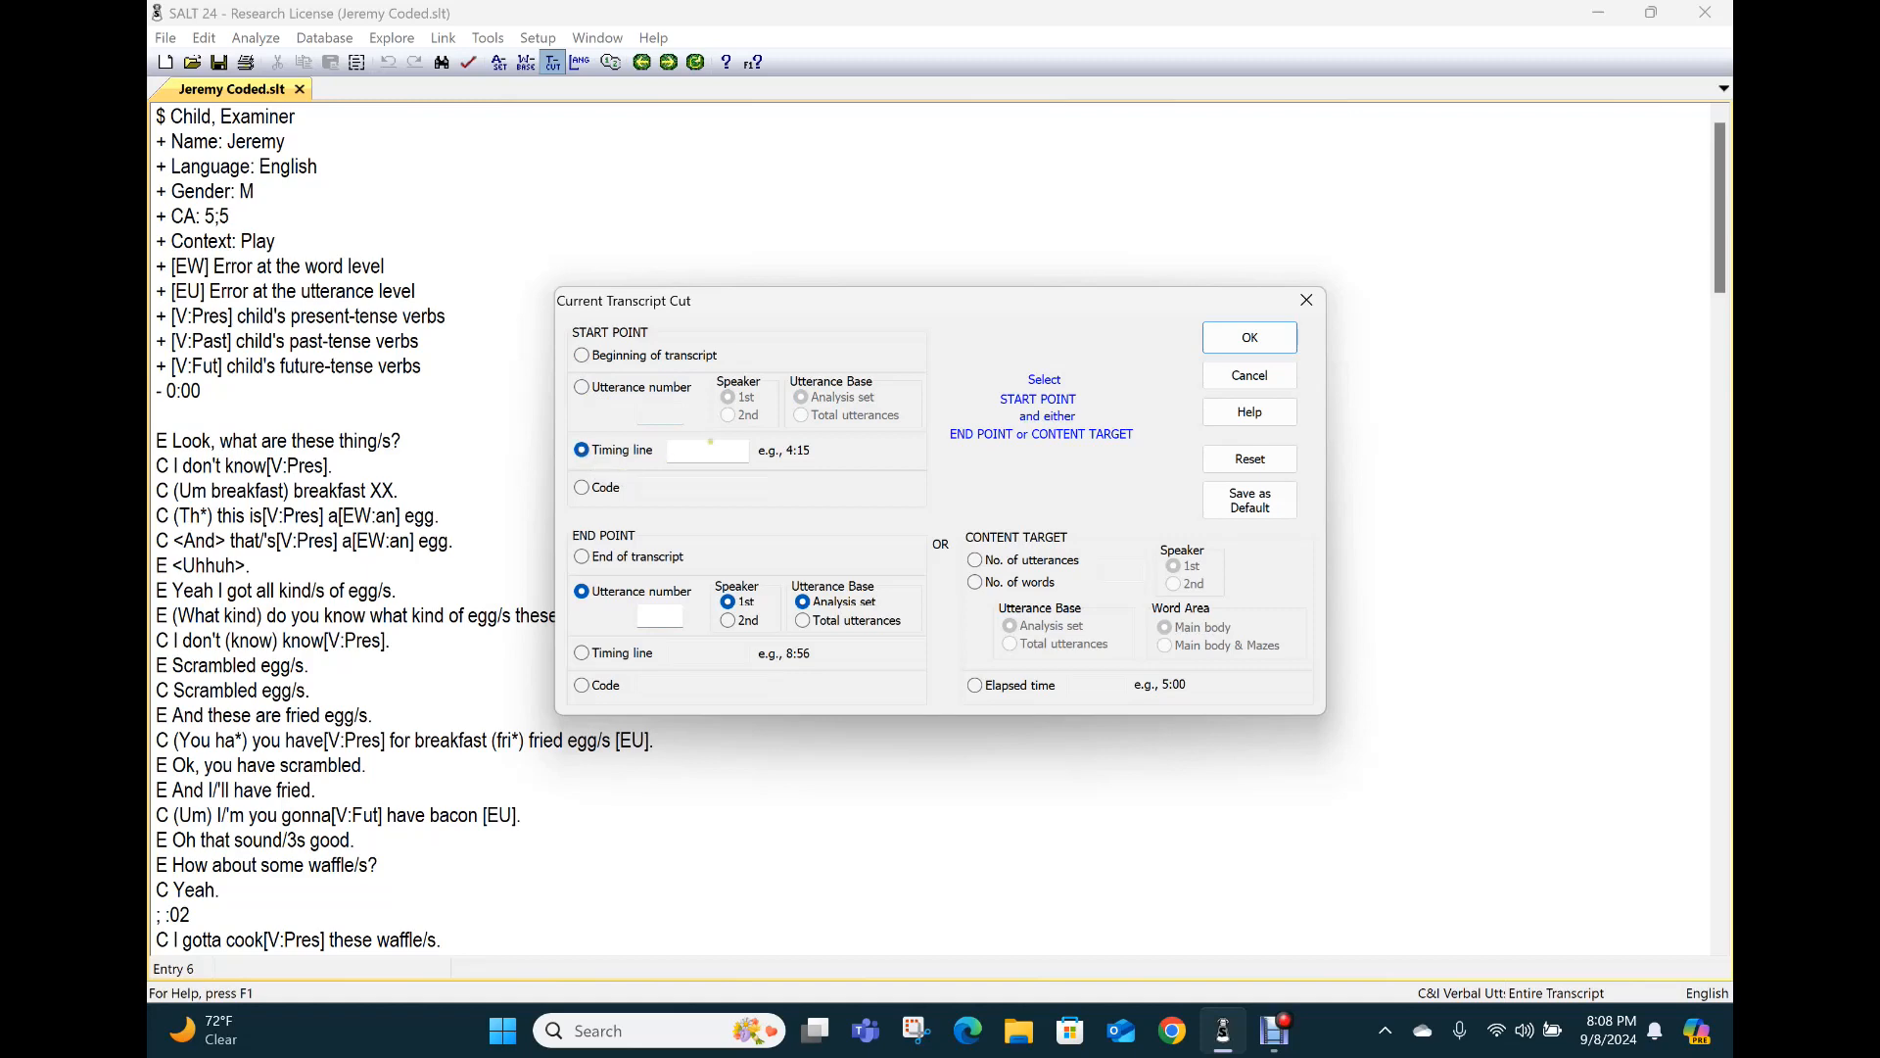
click(709, 454)
click(585, 493)
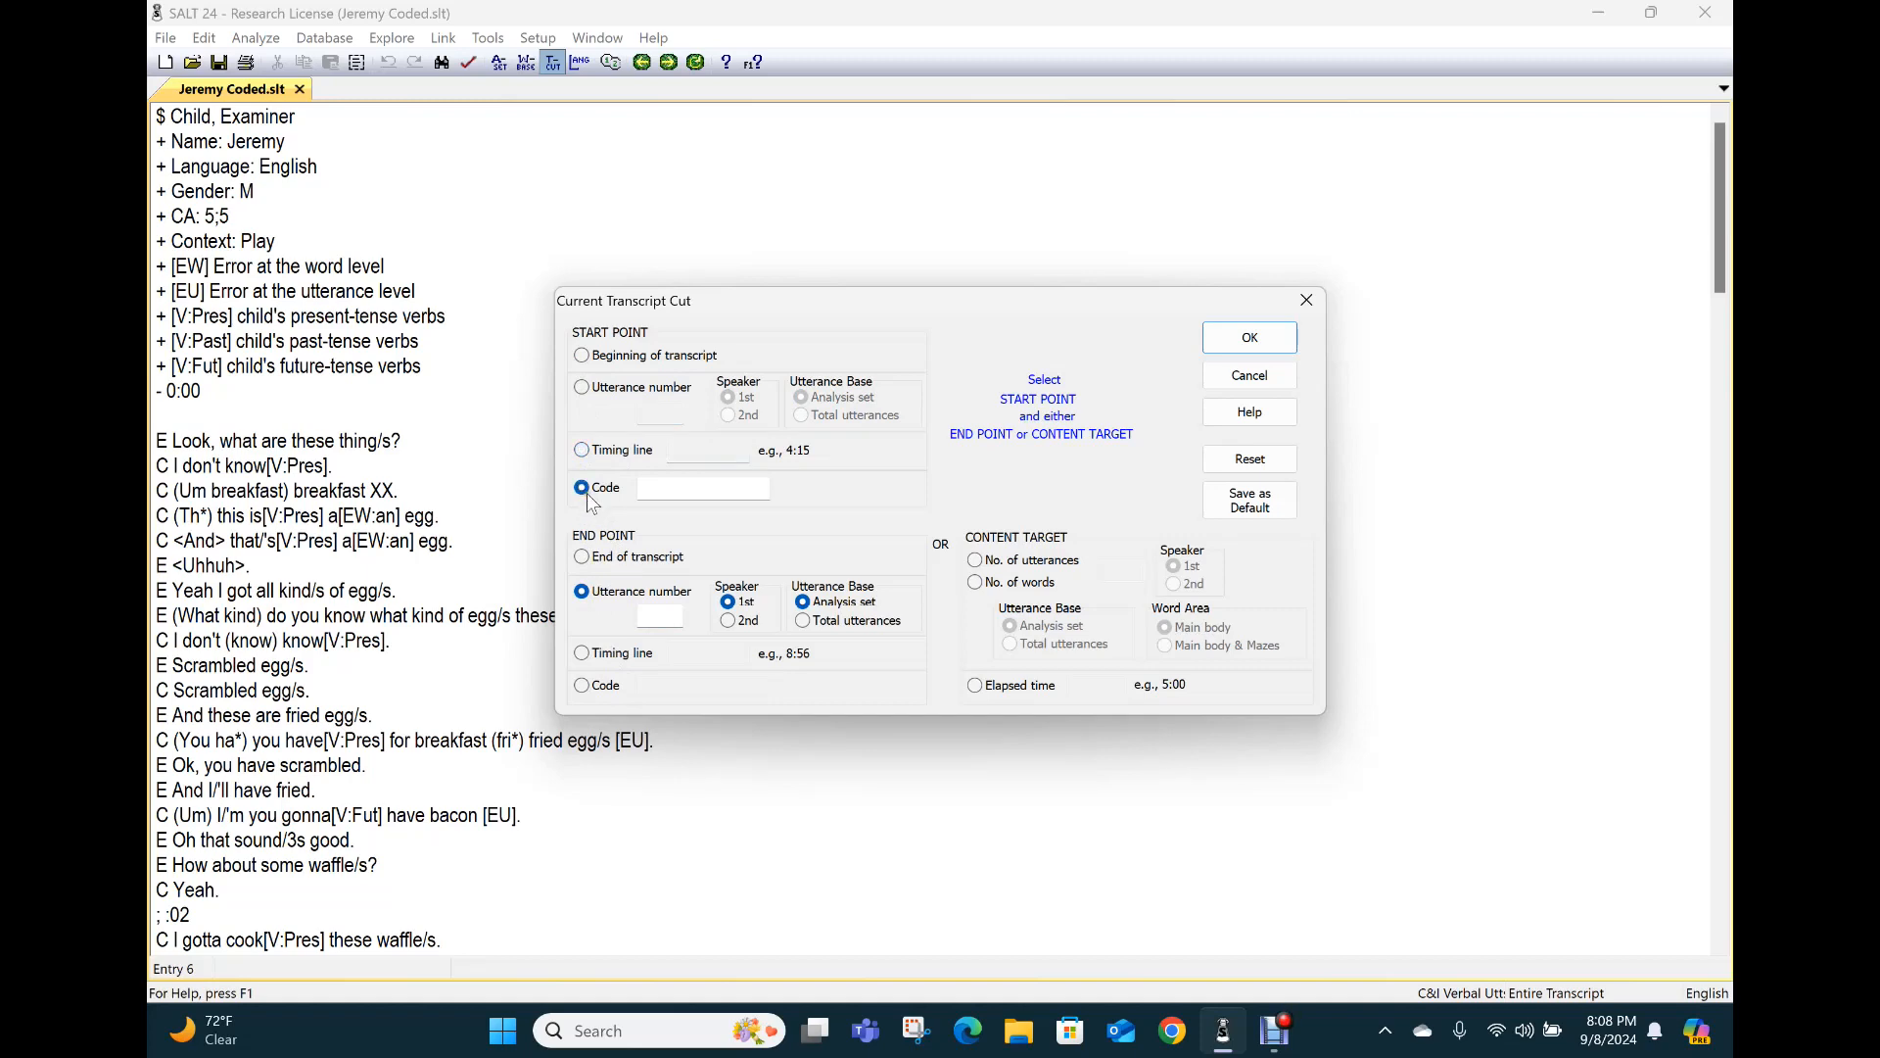
click(582, 355)
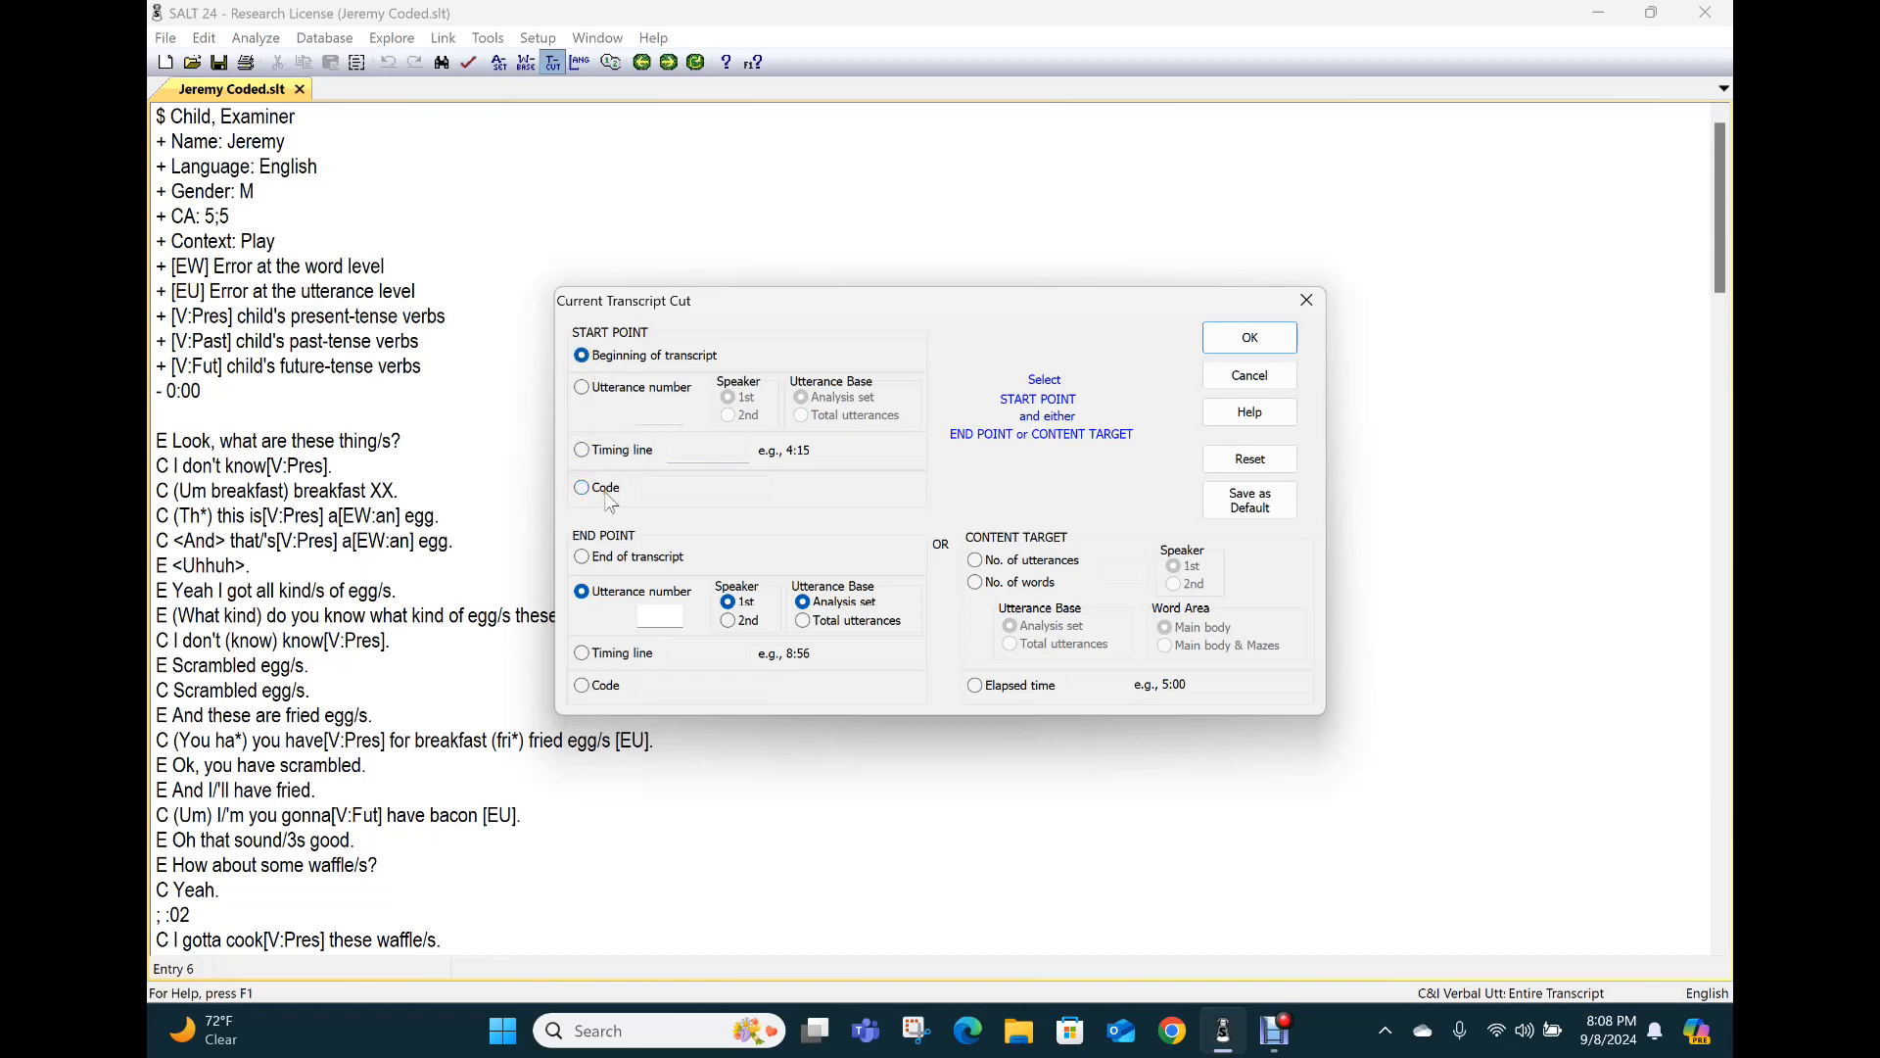
Step: Return the end point to the end of transcript, try a number-of-utterances content target, and discard the transcript cut changes
click(583, 557)
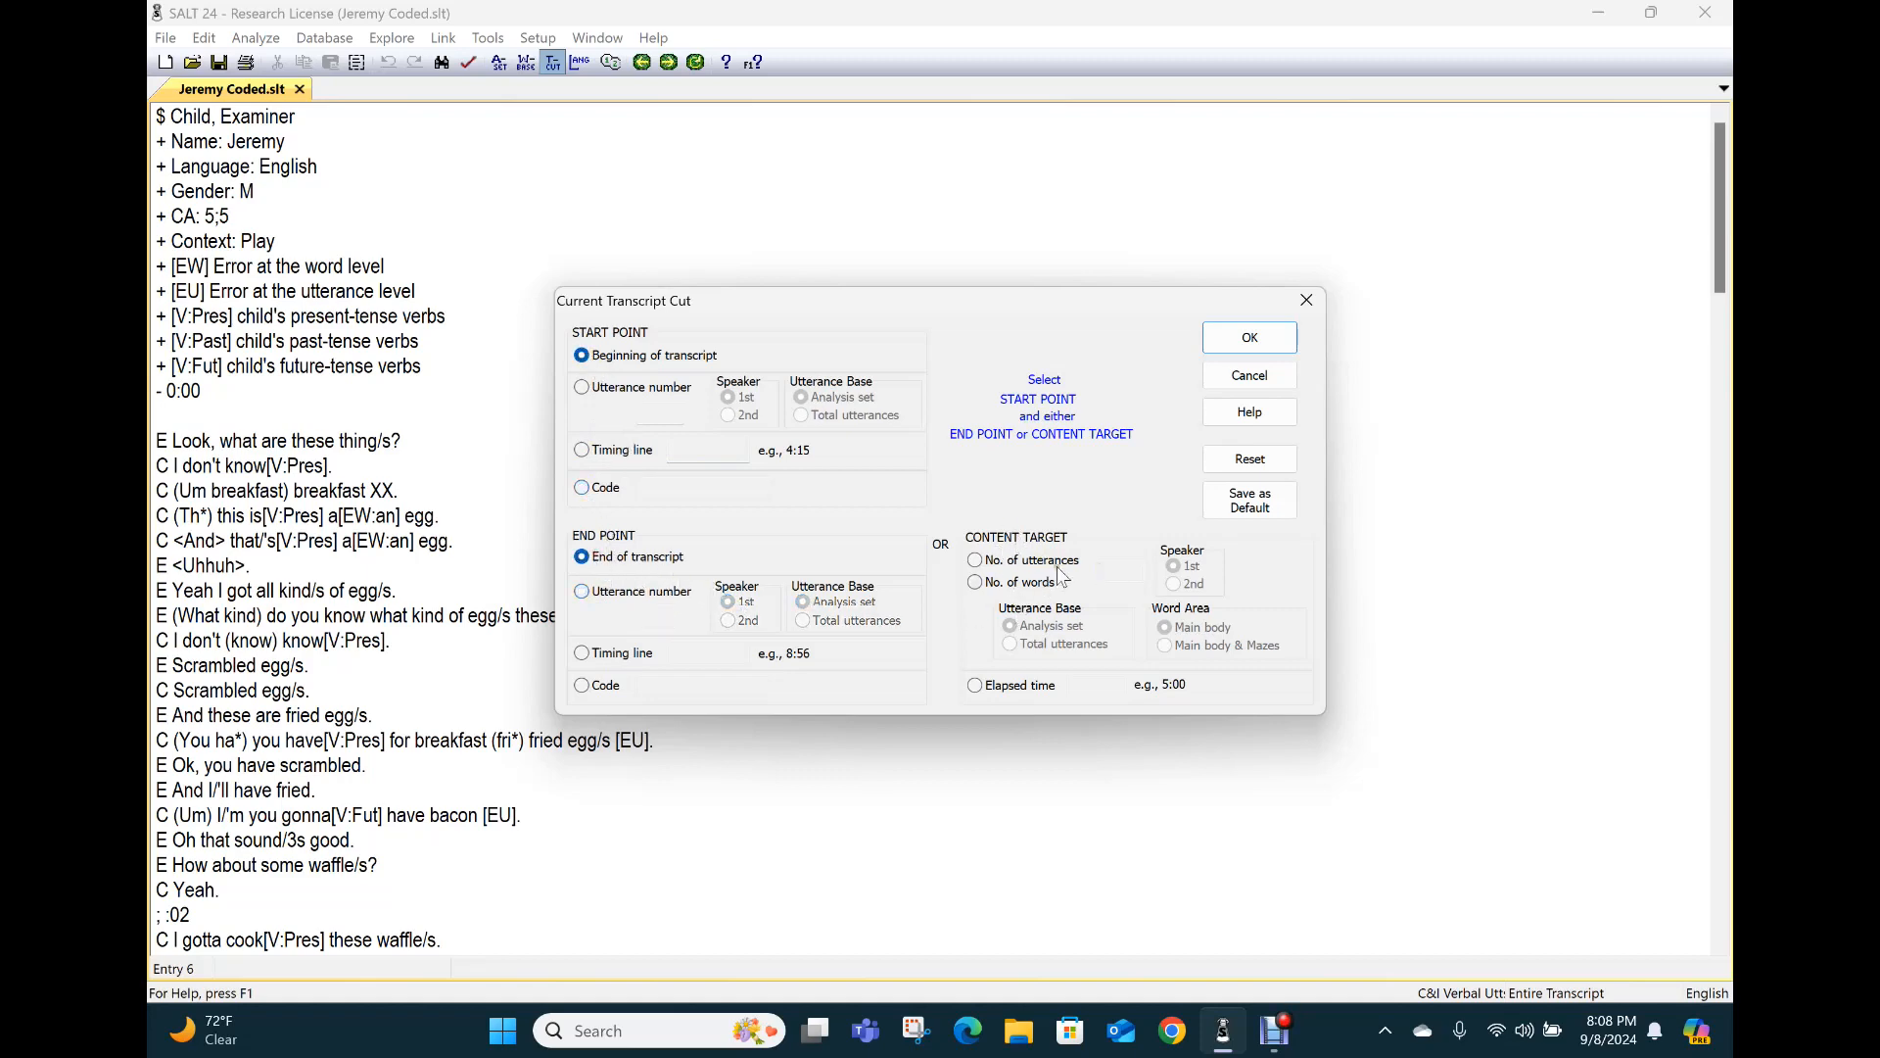
click(975, 561)
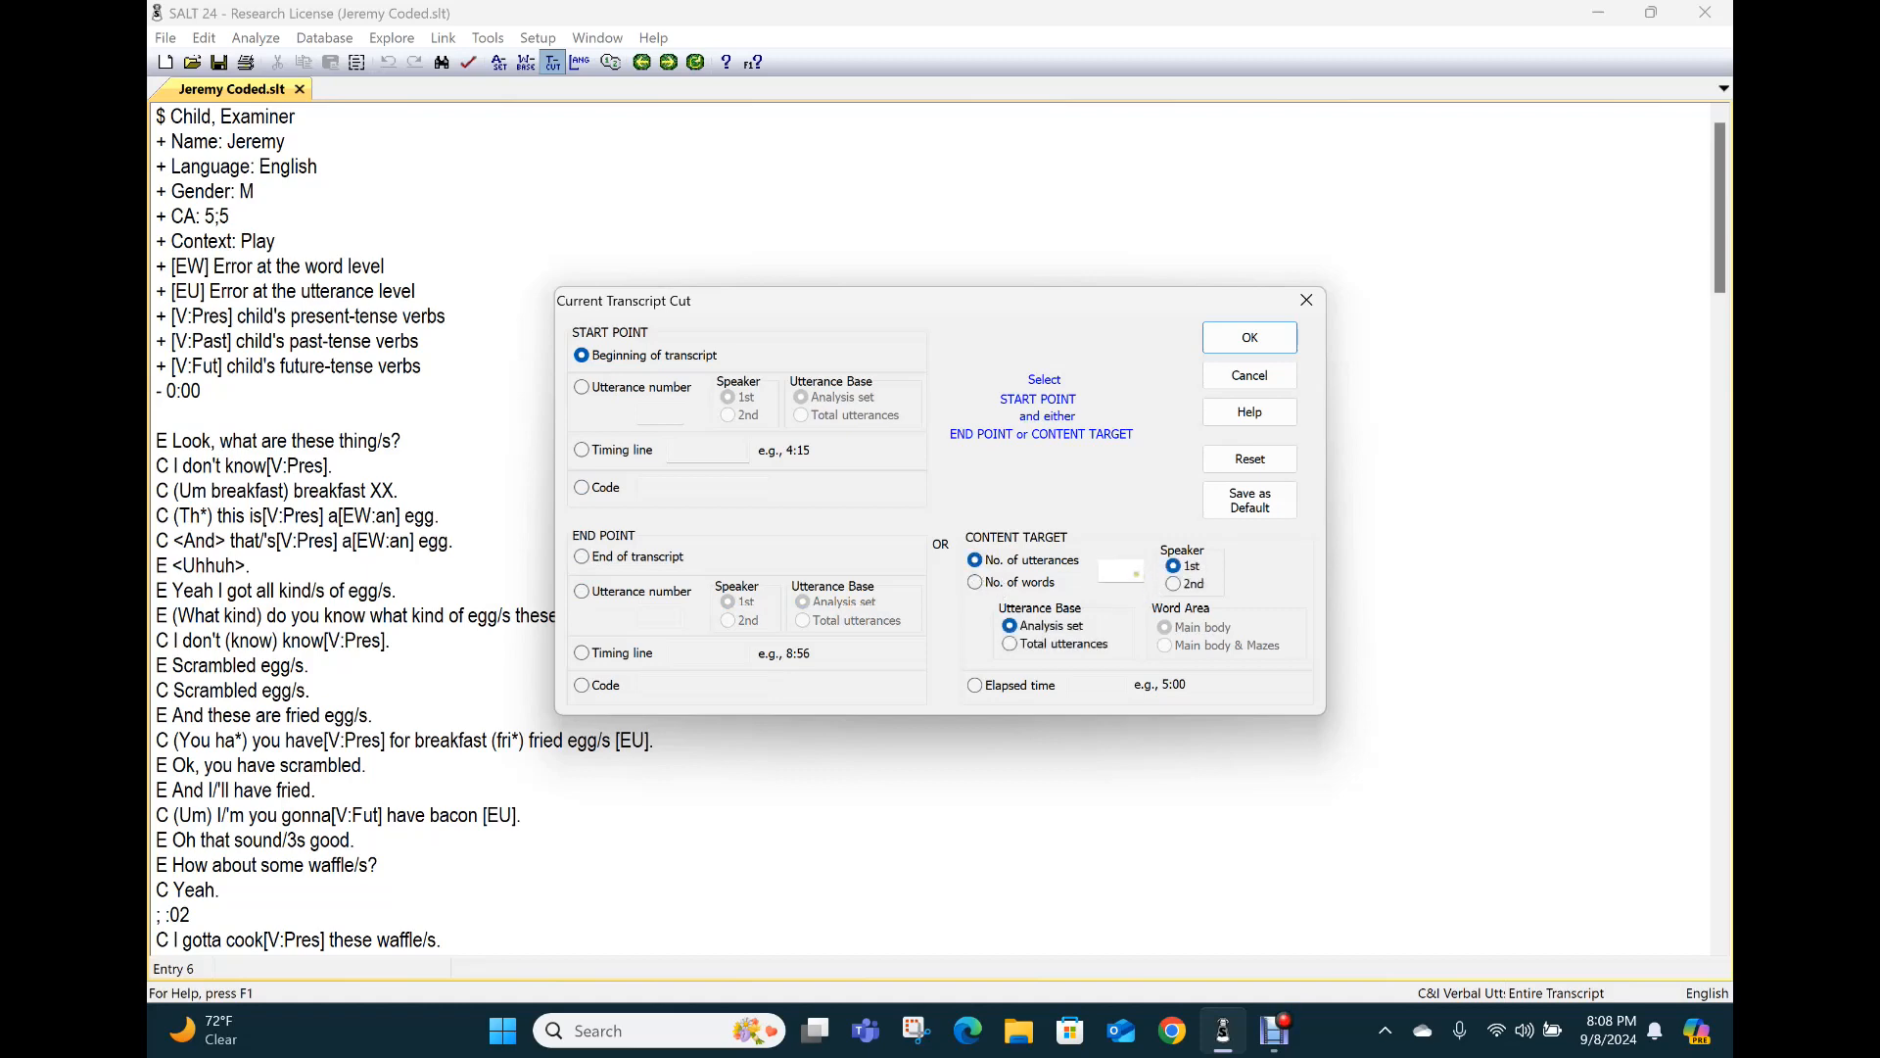
click(1136, 573)
key(BackSpace)
click(582, 556)
click(1250, 375)
Step: Generate the Standard Measures Report for the coded transcript
click(268, 43)
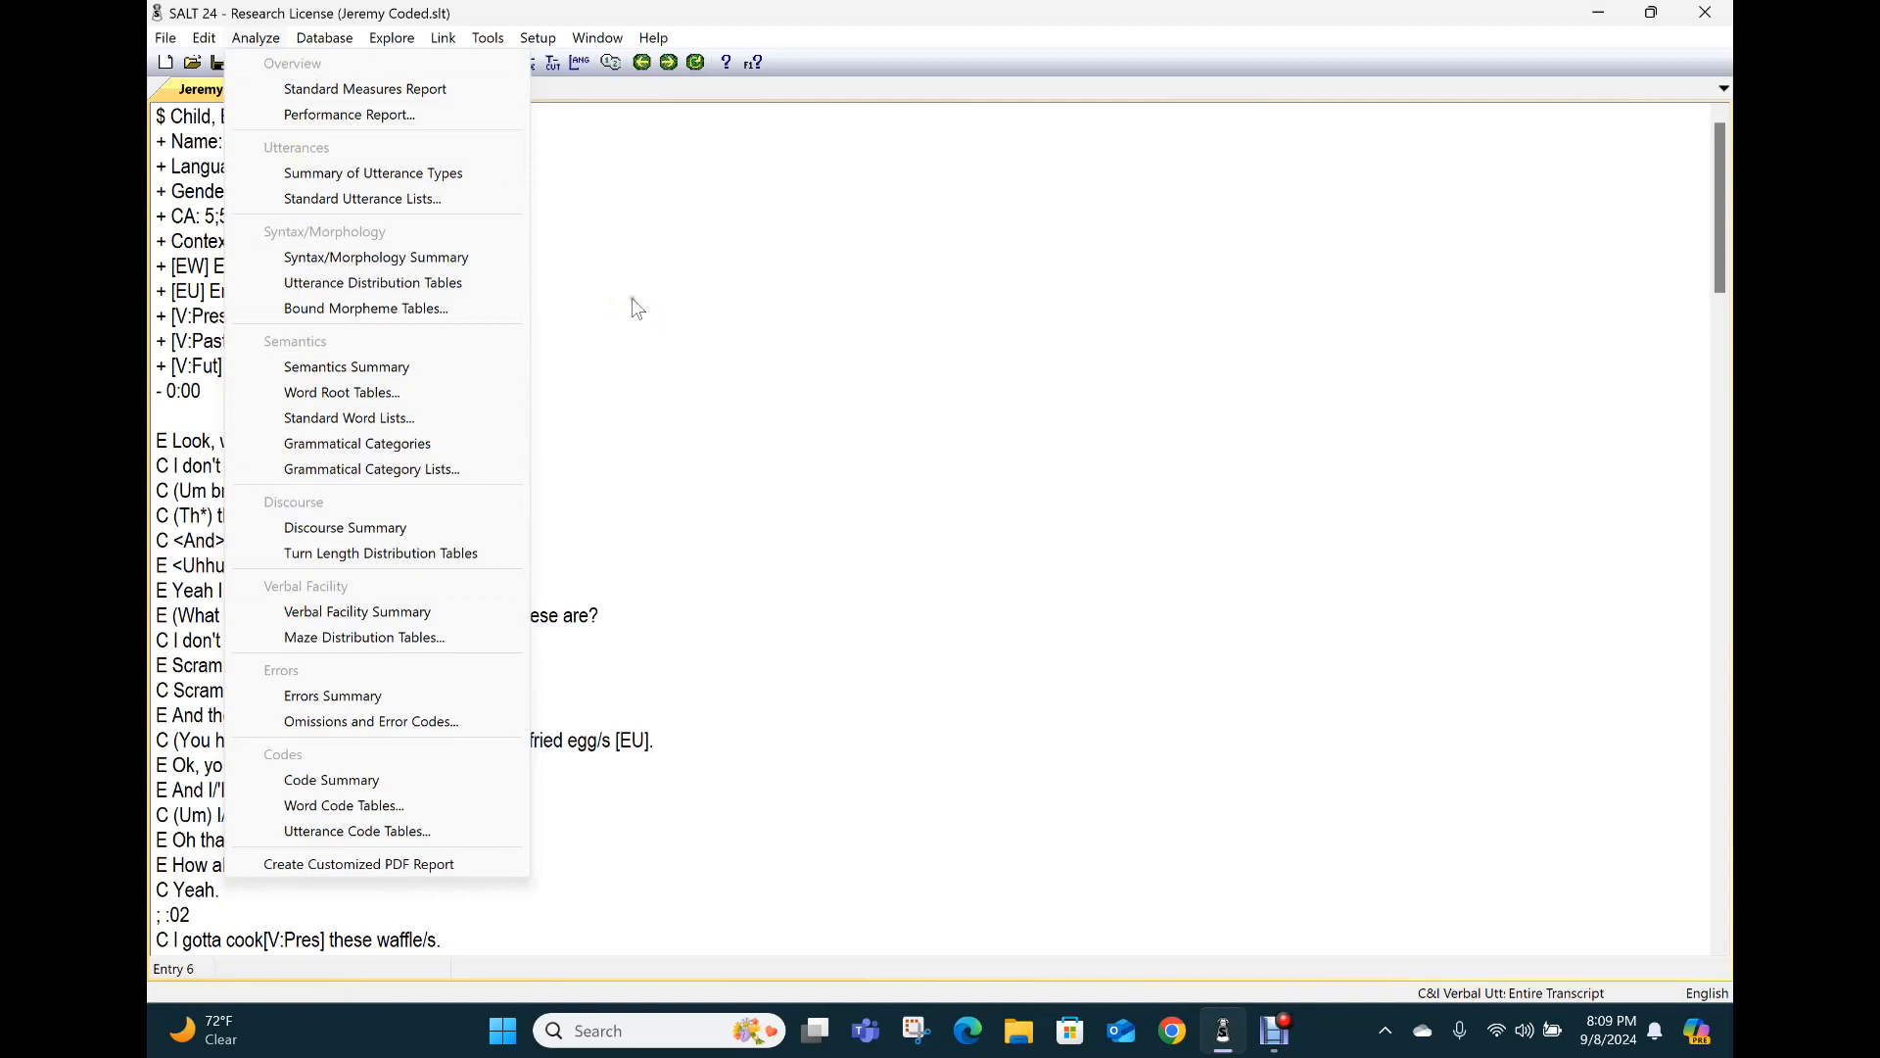
click(347, 90)
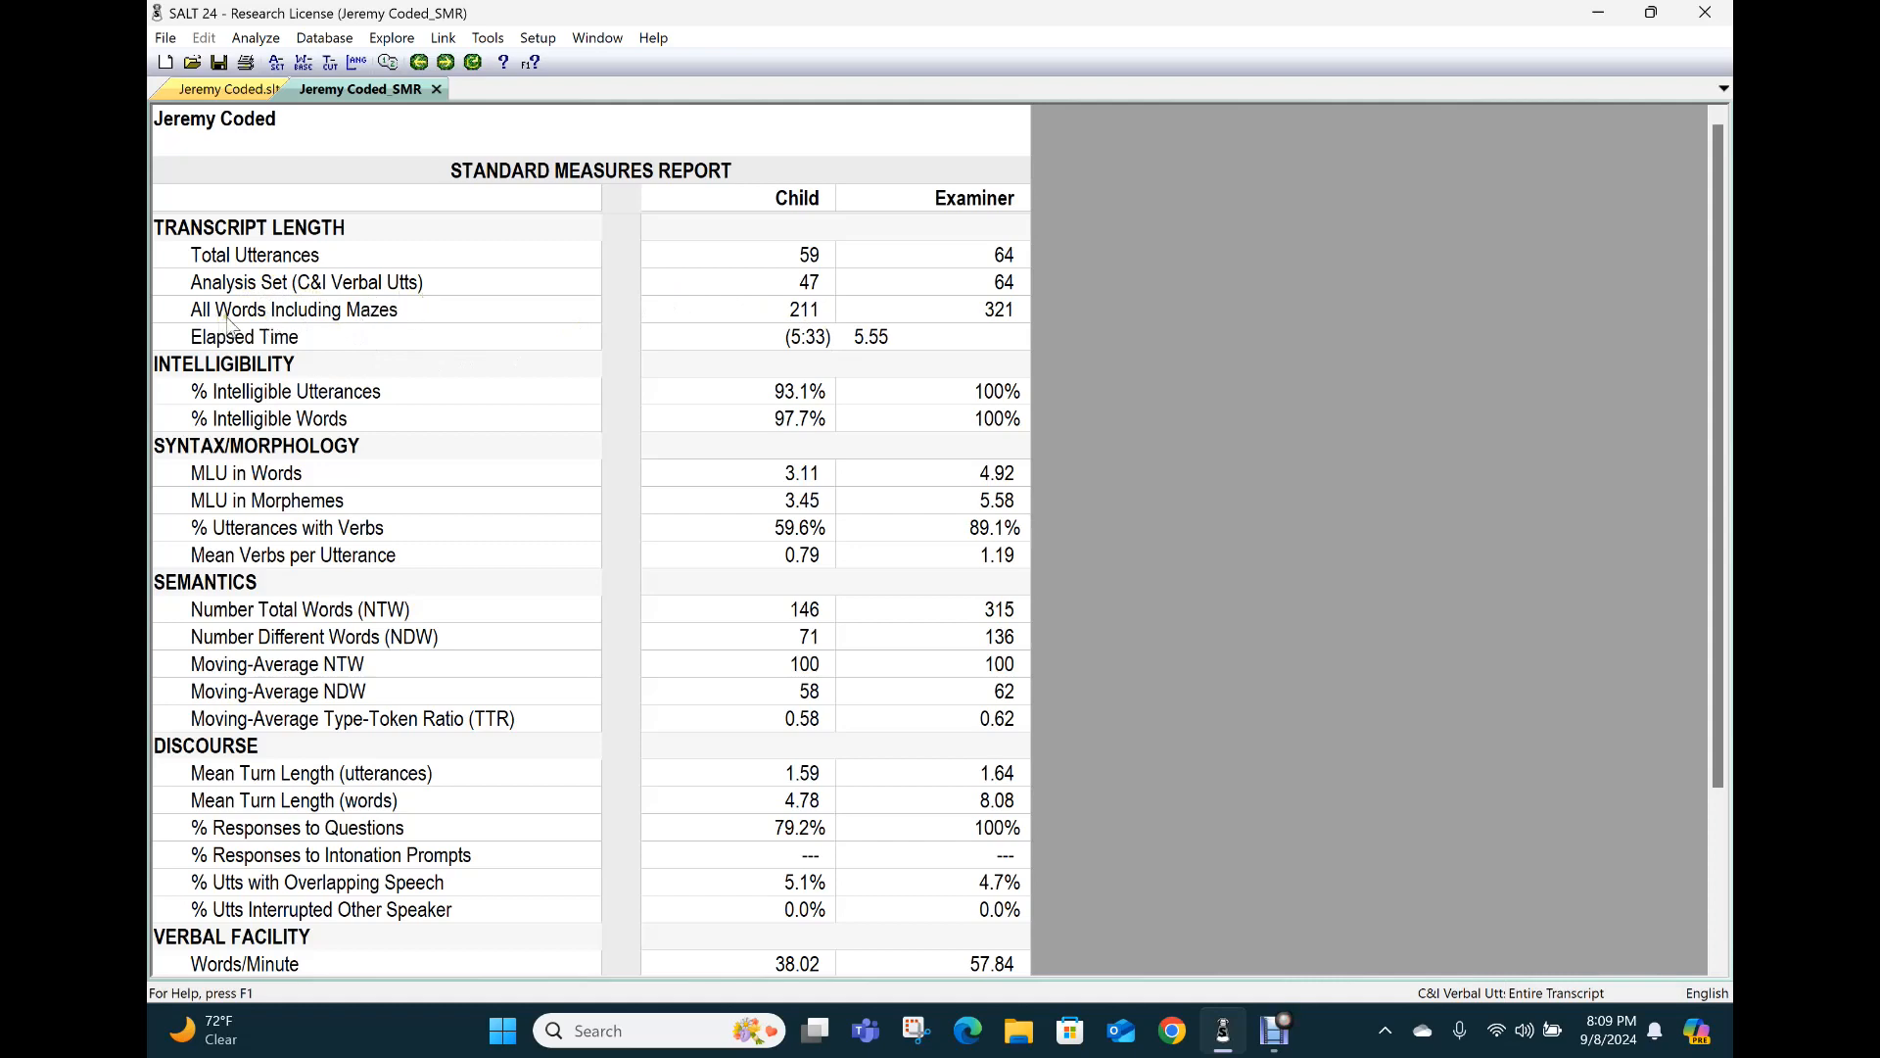
click(819, 285)
Step: Read the help descriptions of the Standard Measures Report's language measures, including the moving-average measures
click(541, 62)
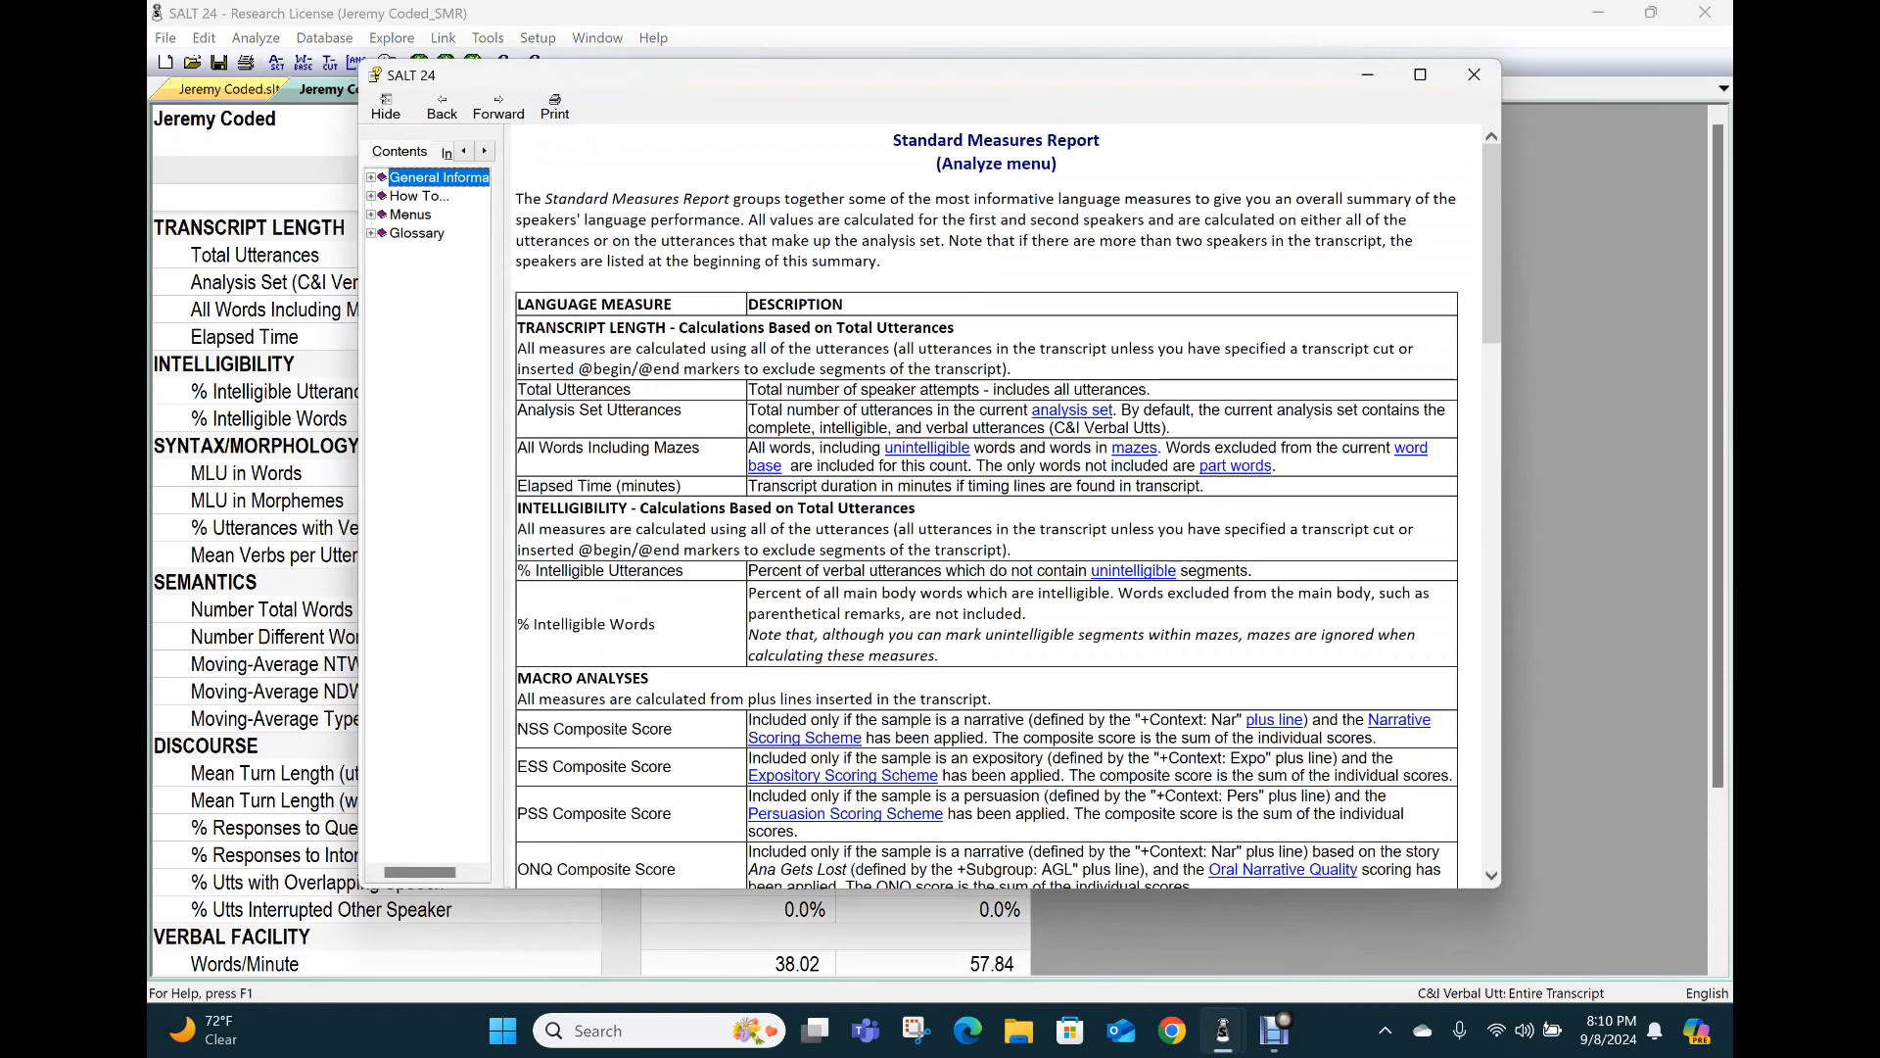
scroll(996, 506, down, 2)
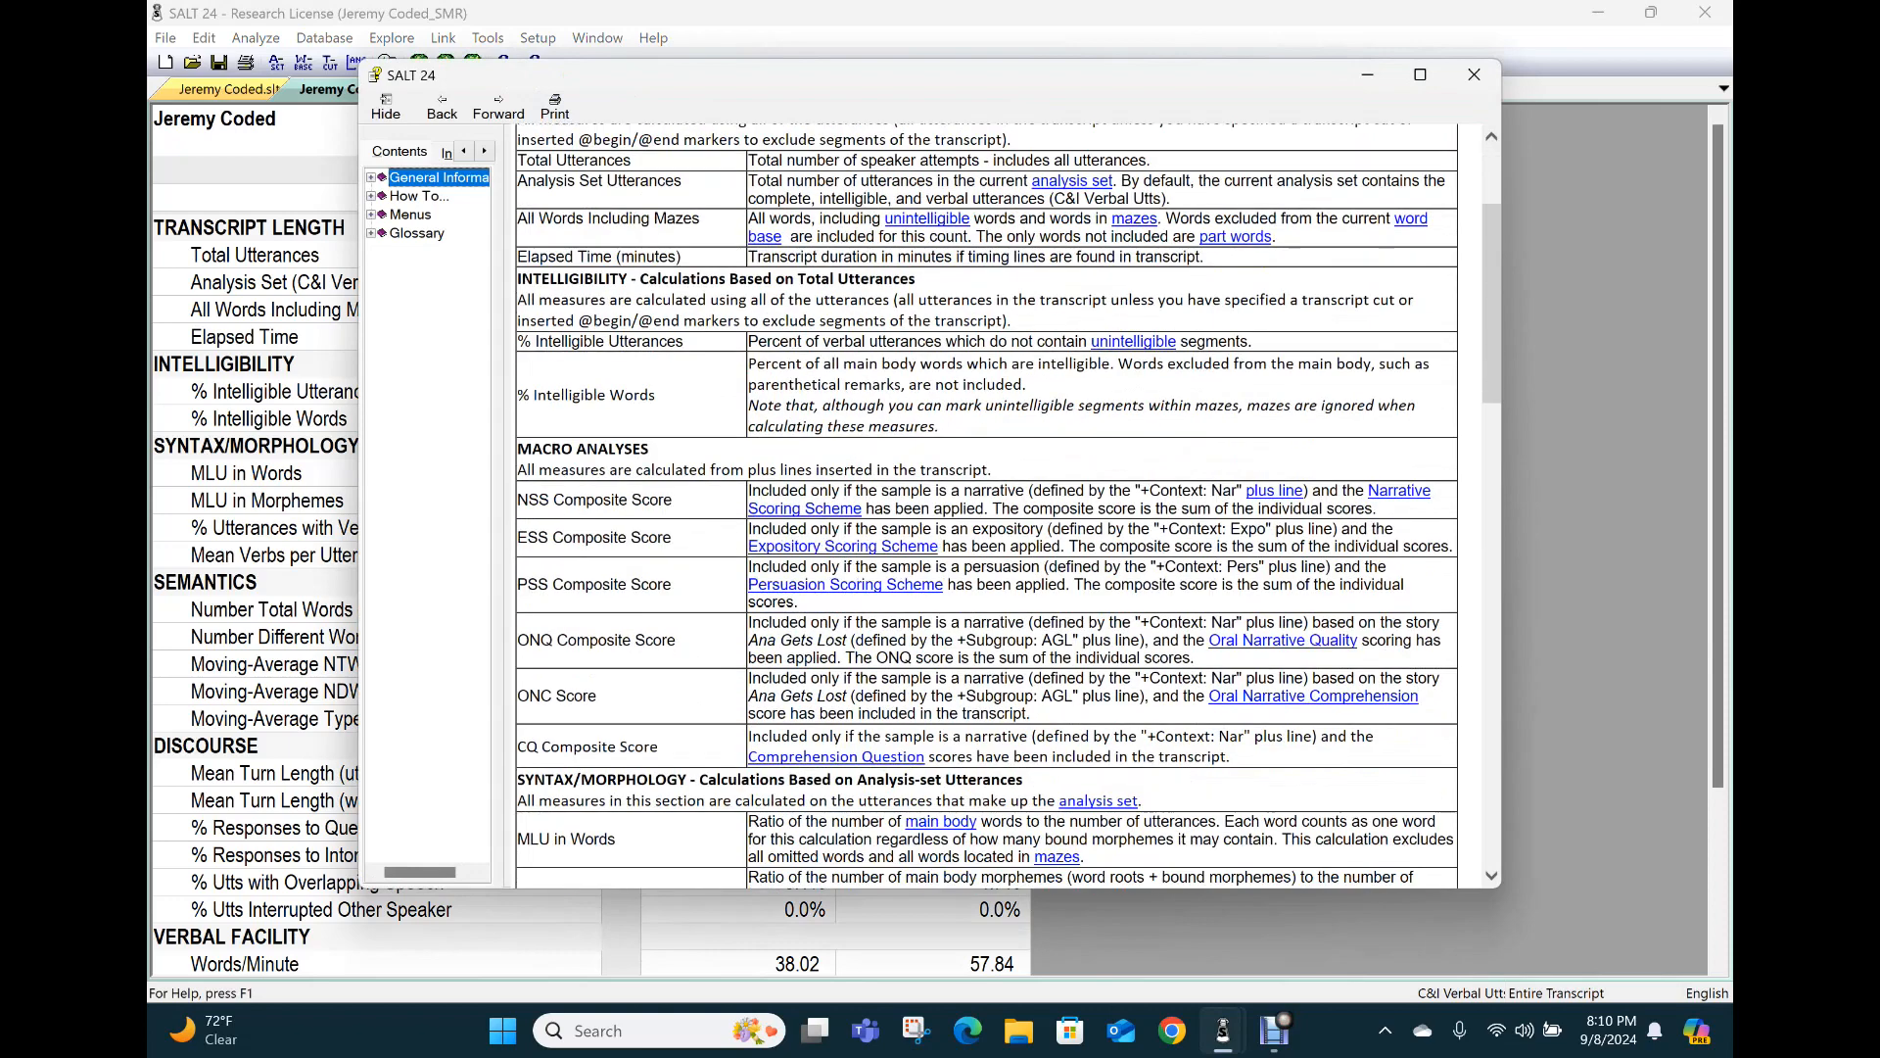
scroll(996, 505, up, 2)
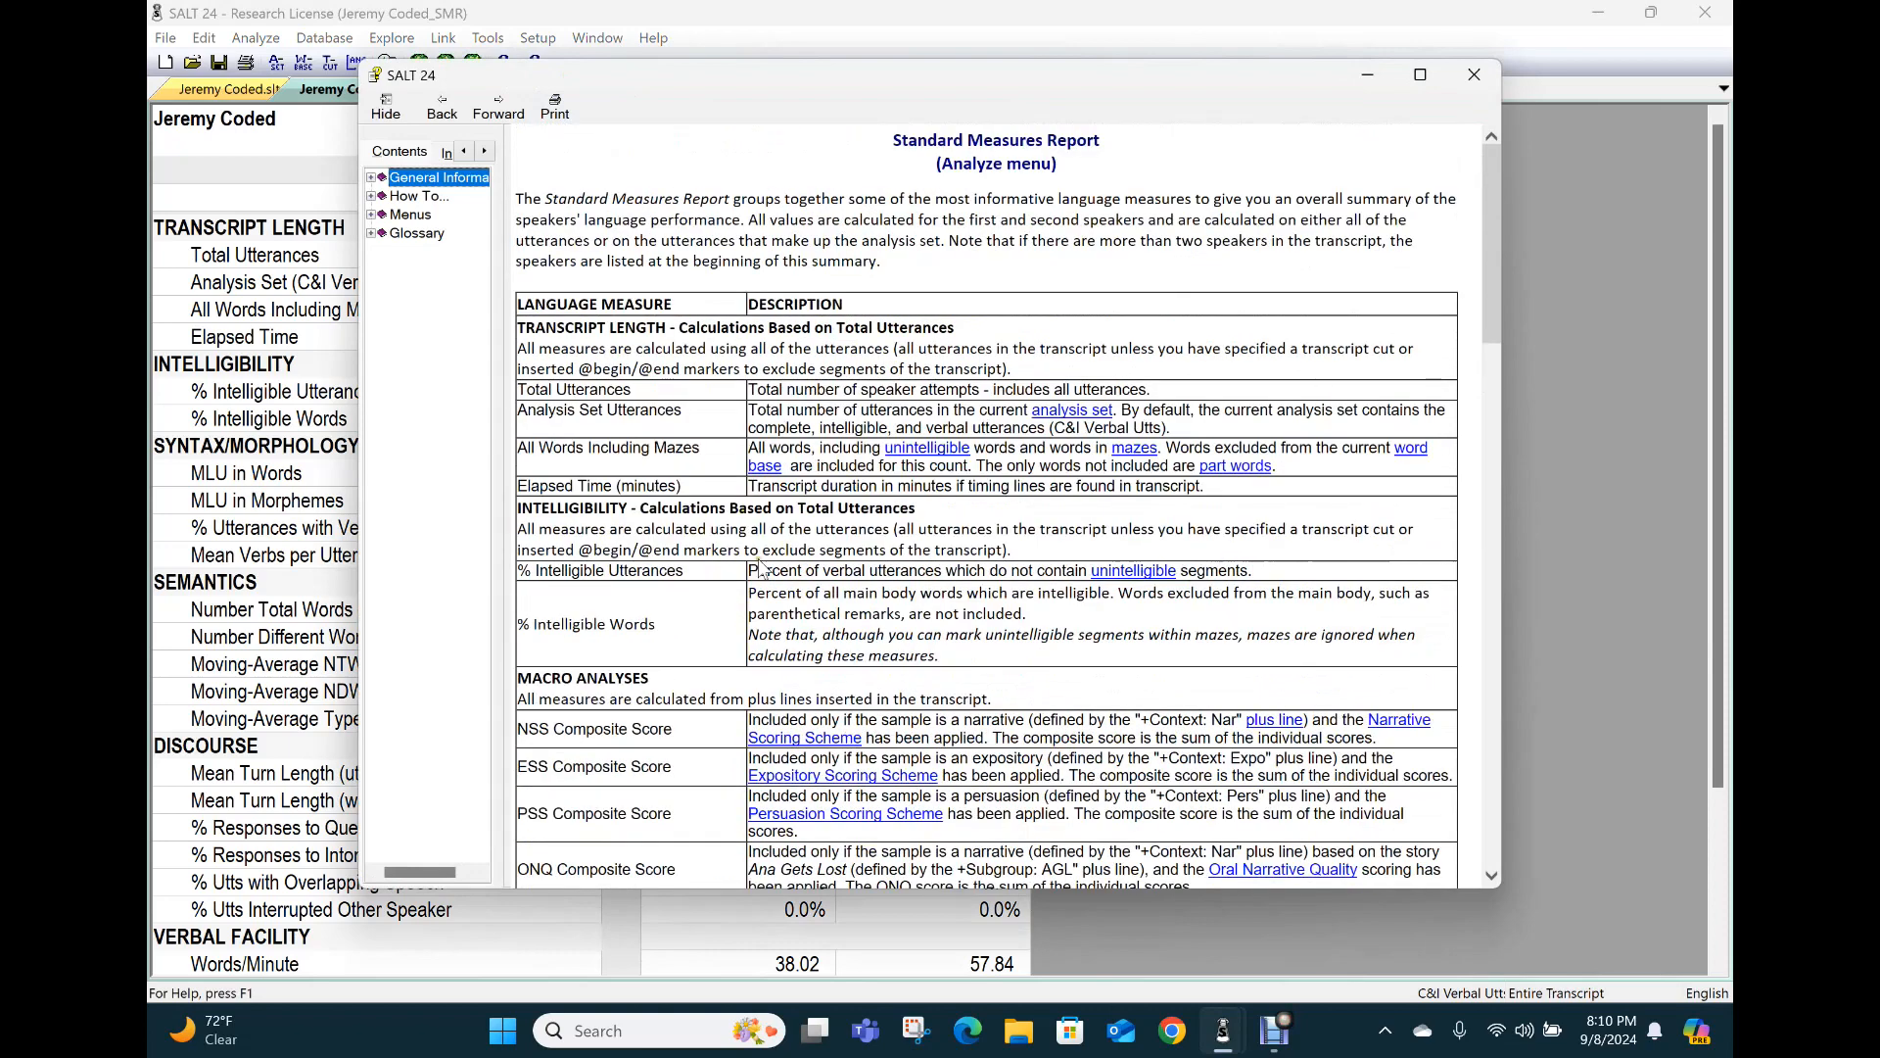
scroll(806, 636, down, 6)
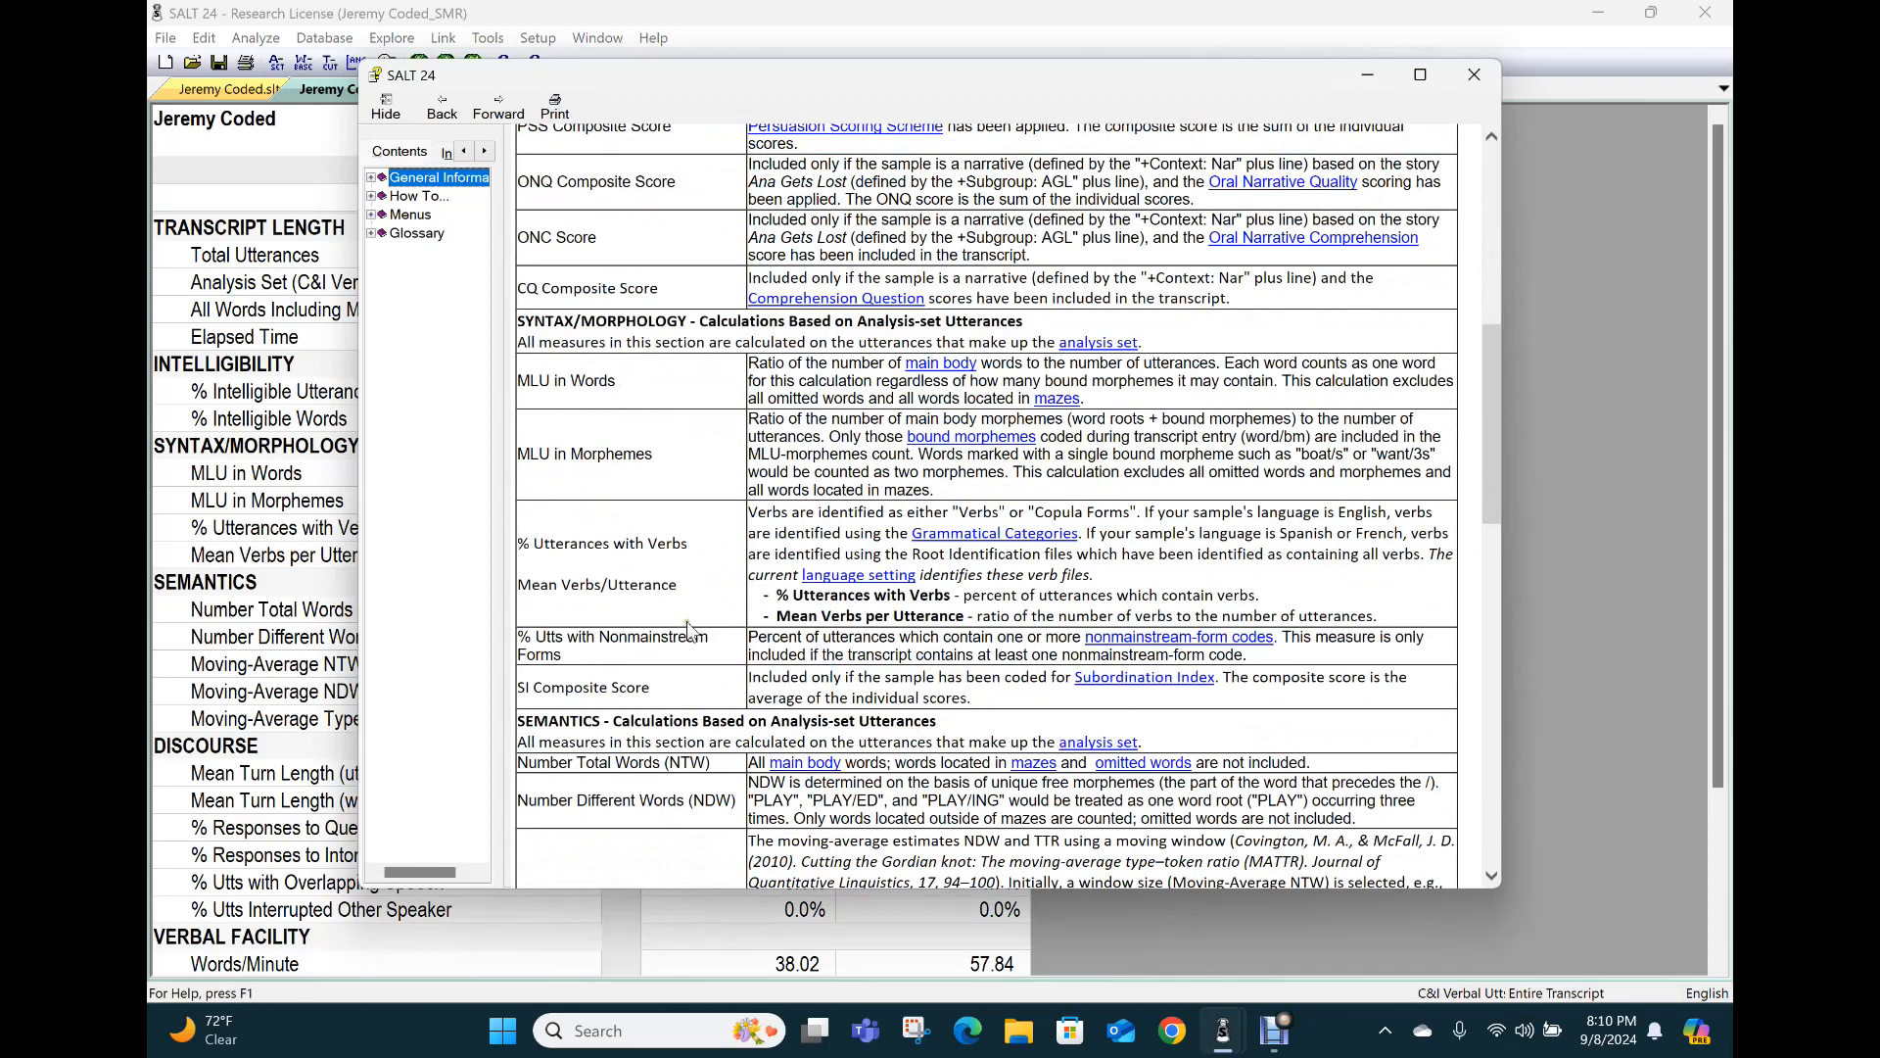
scroll(676, 623, down, 2)
scroll(674, 623, down, 1)
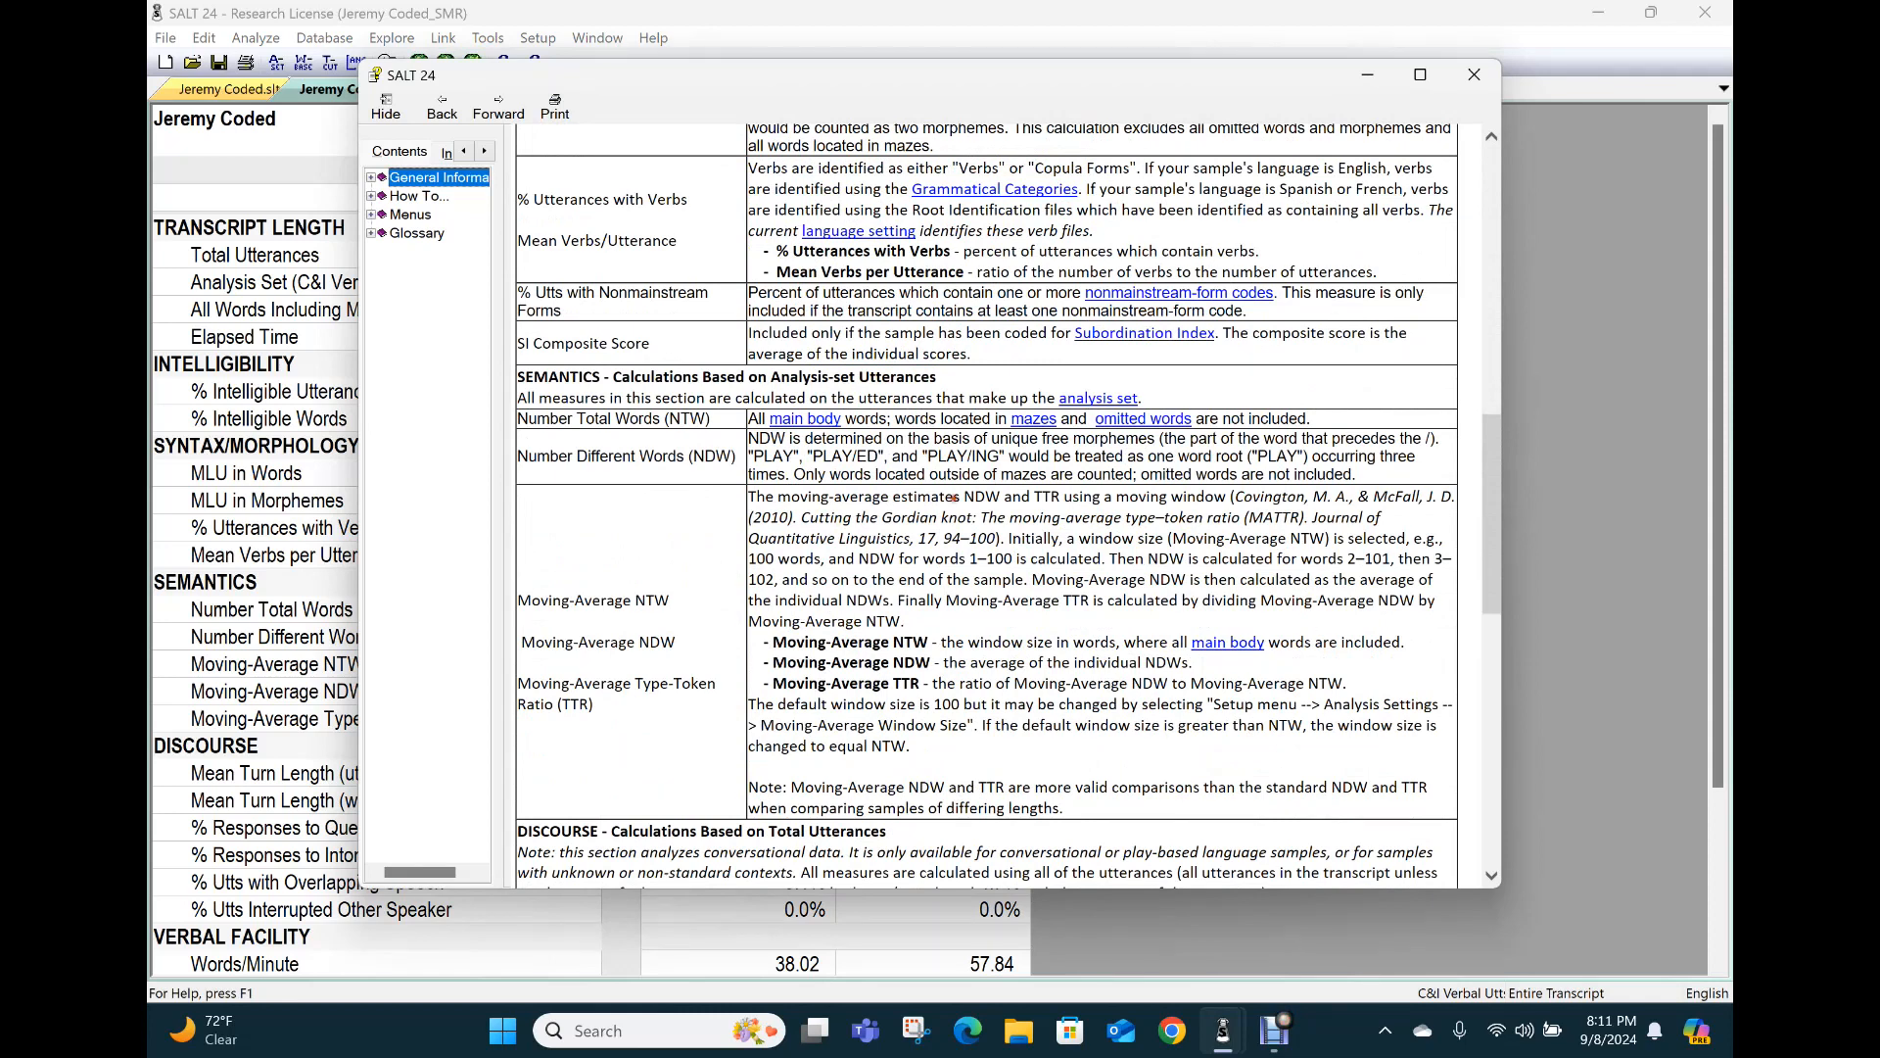
drag(953, 497, 1335, 507)
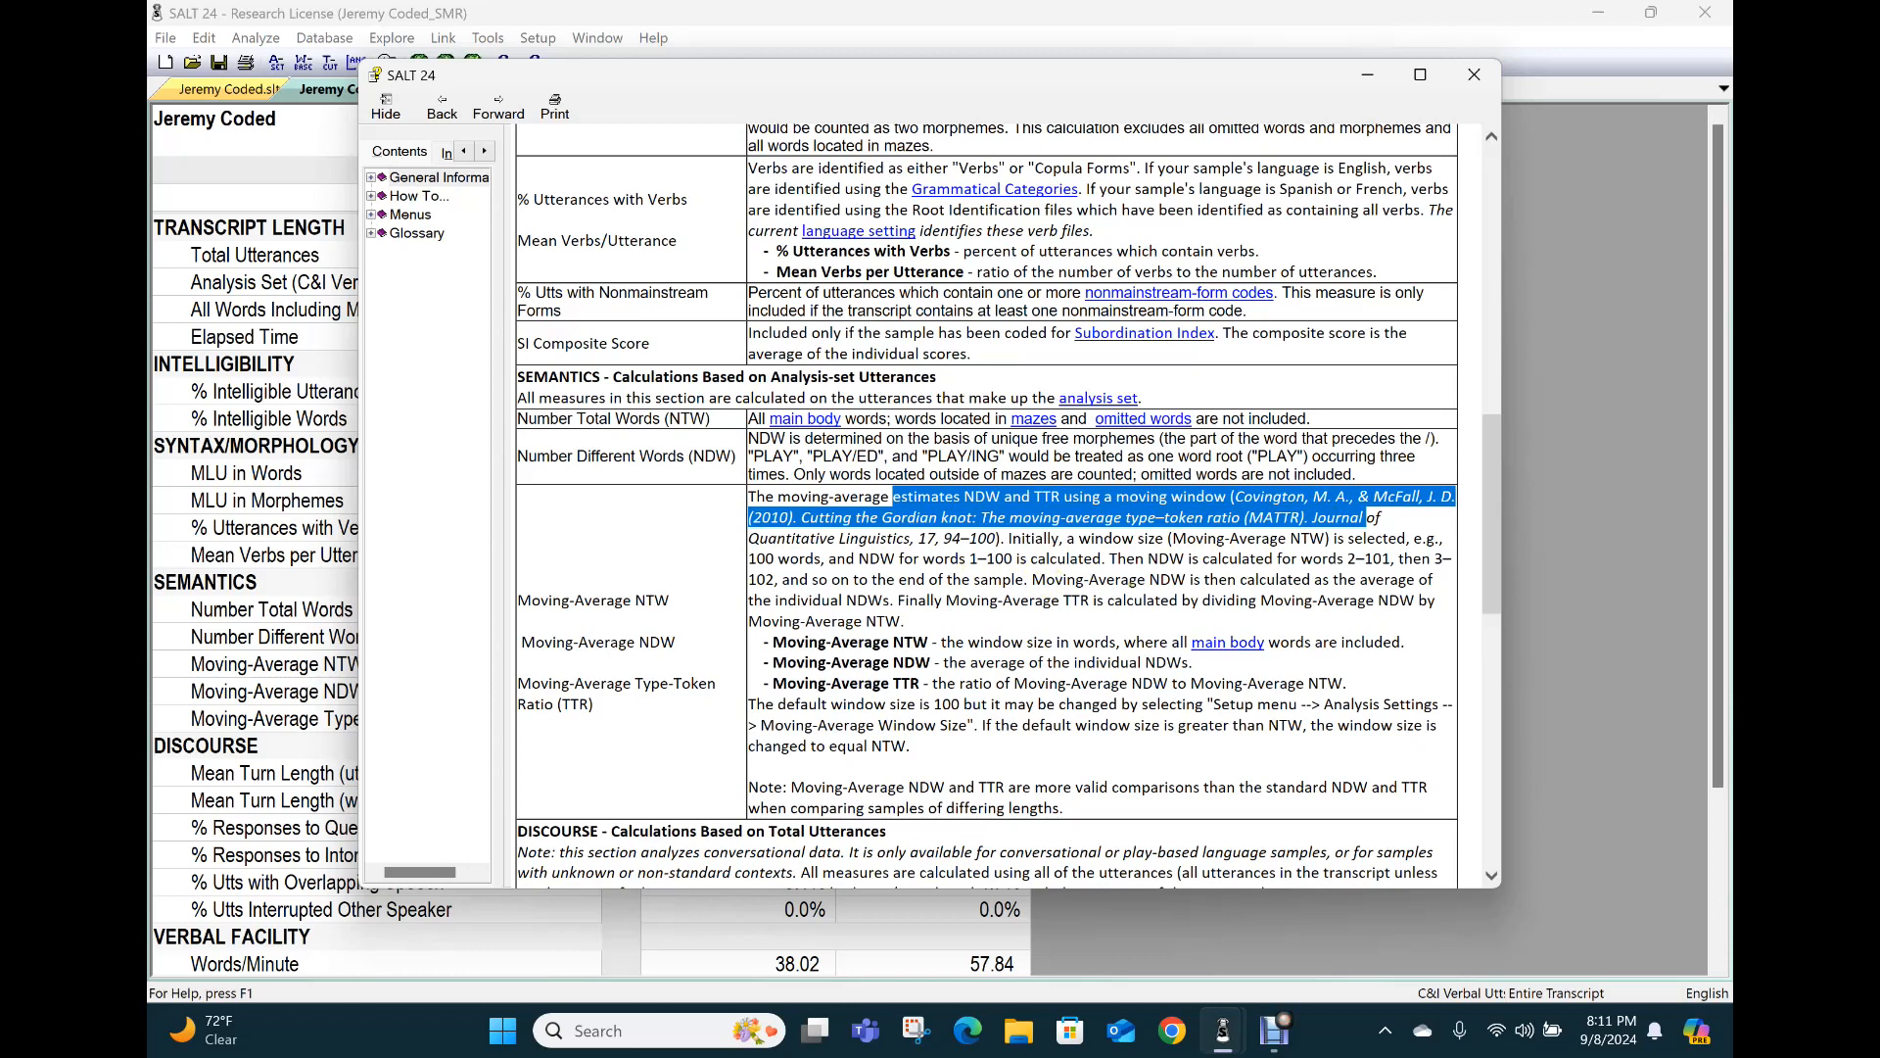
click(1471, 78)
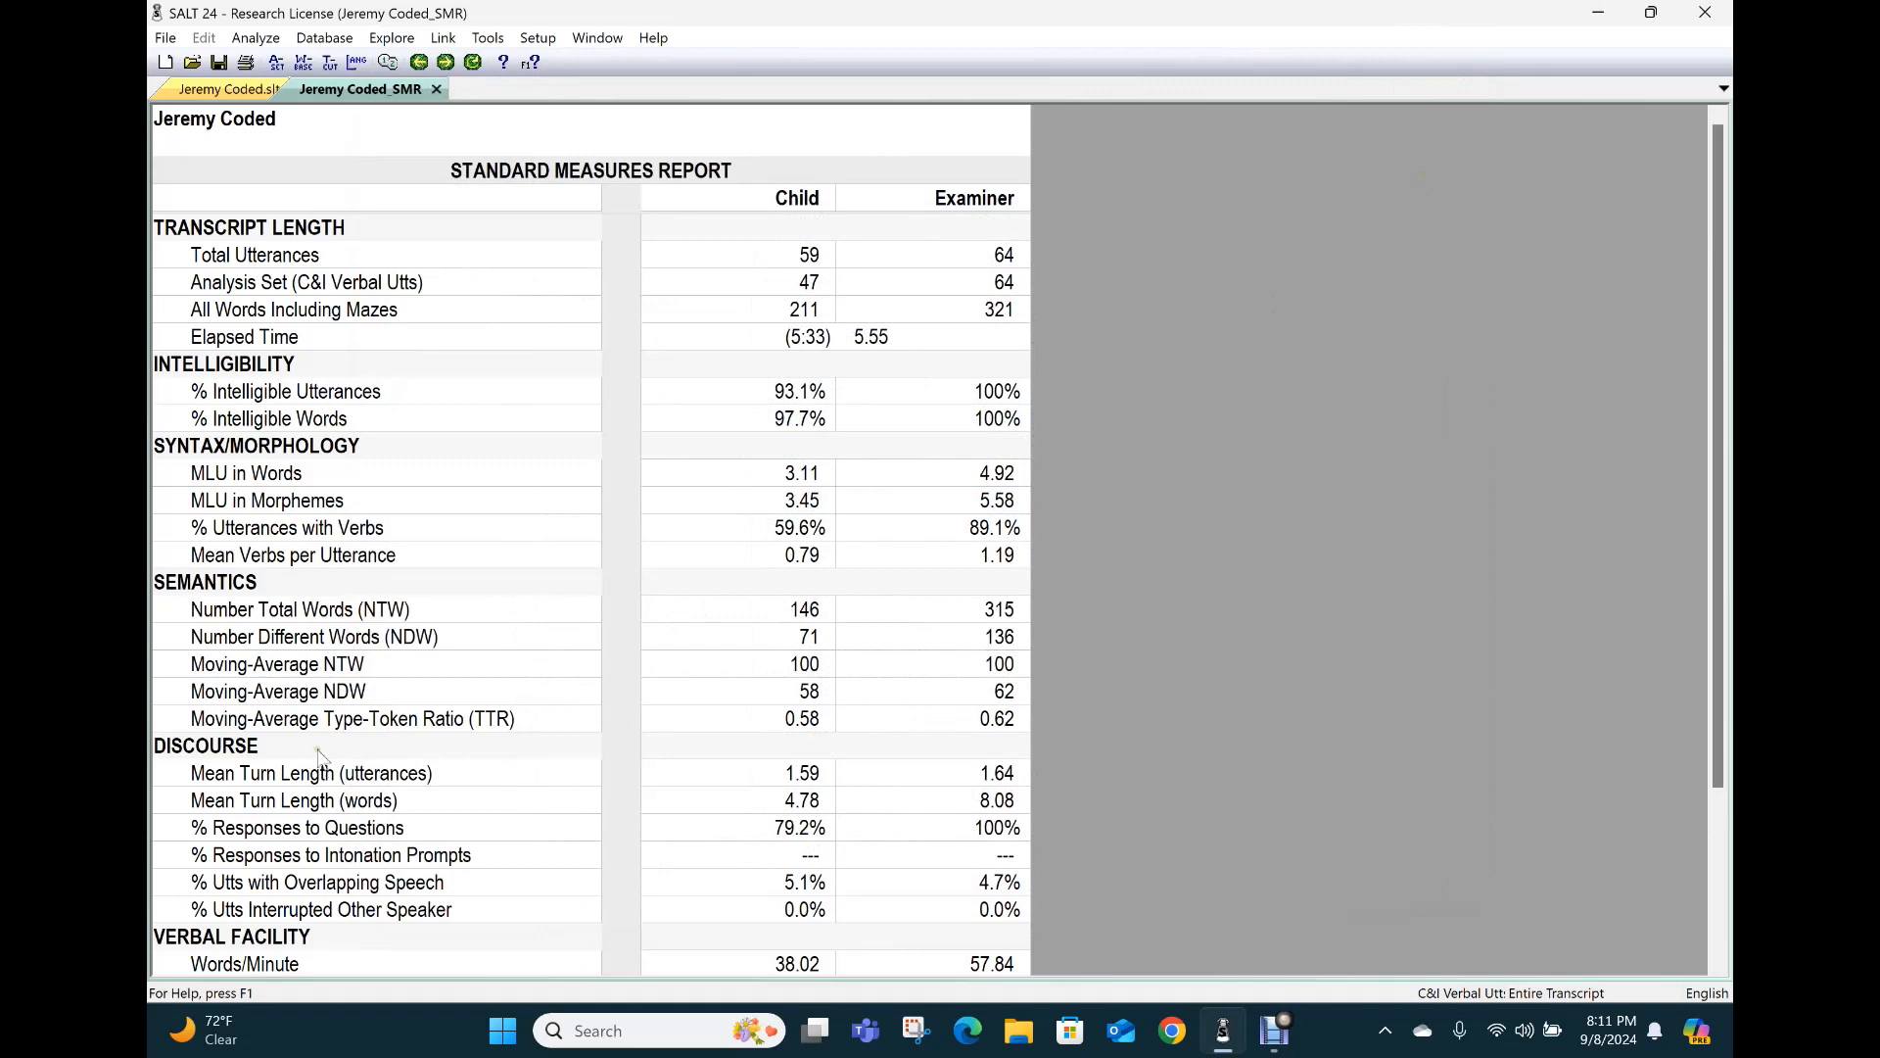
Step: Examine the Discourse, Verbal Facility and Errors sections of the Standard Measures Report
scroll(364, 763, down, 1)
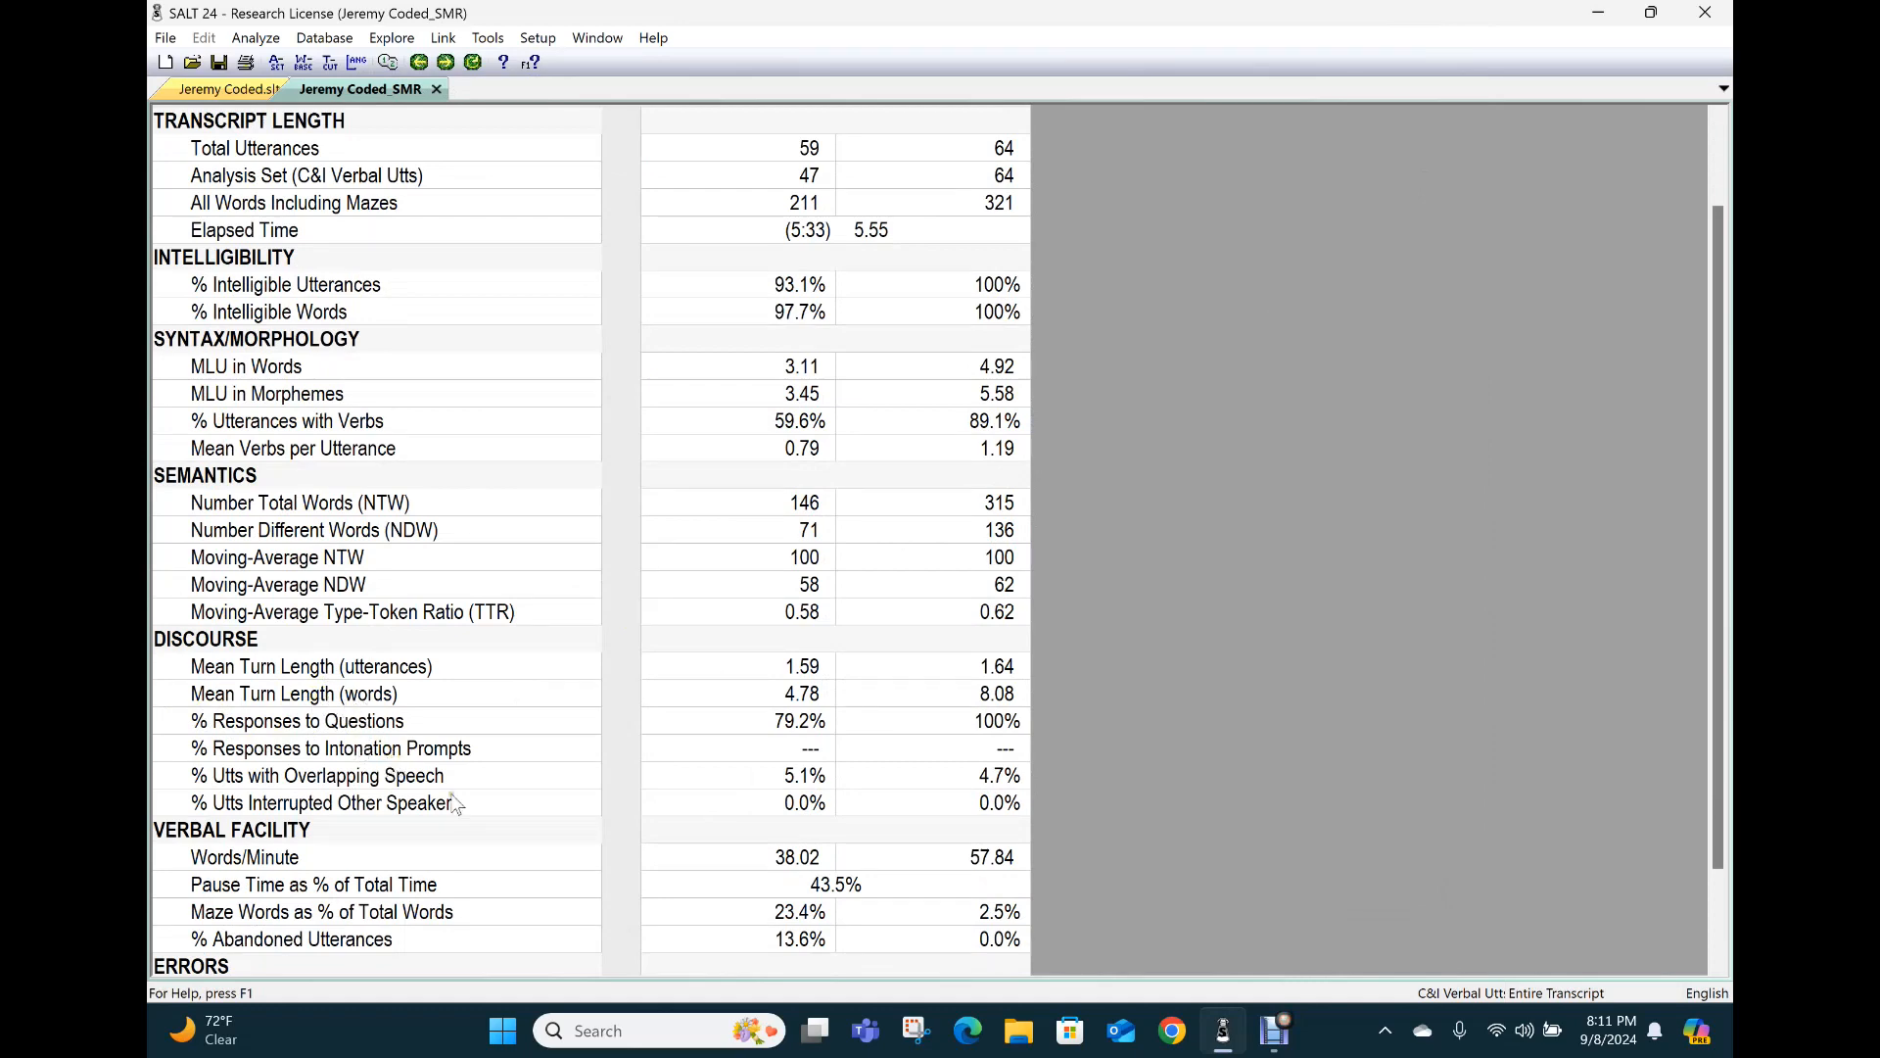
click(804, 742)
scroll(309, 793, down, 1)
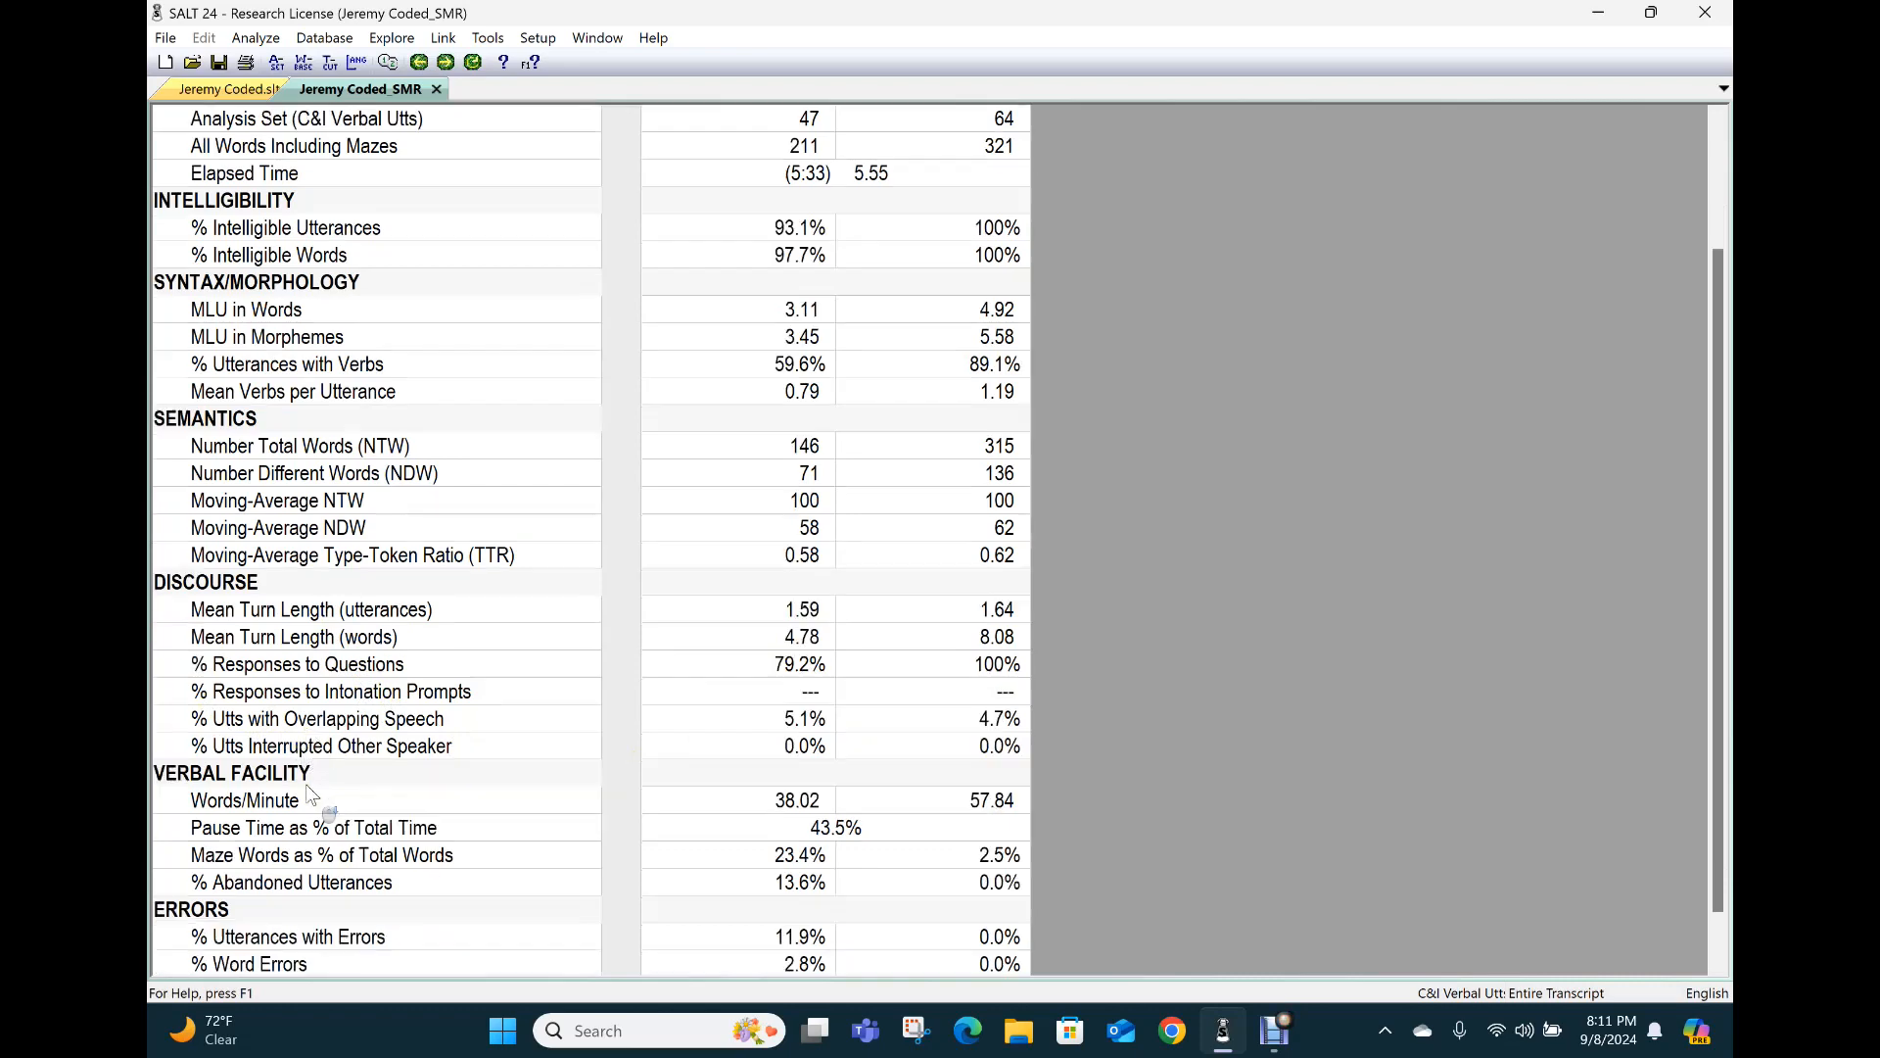
scroll(309, 792, down, 1)
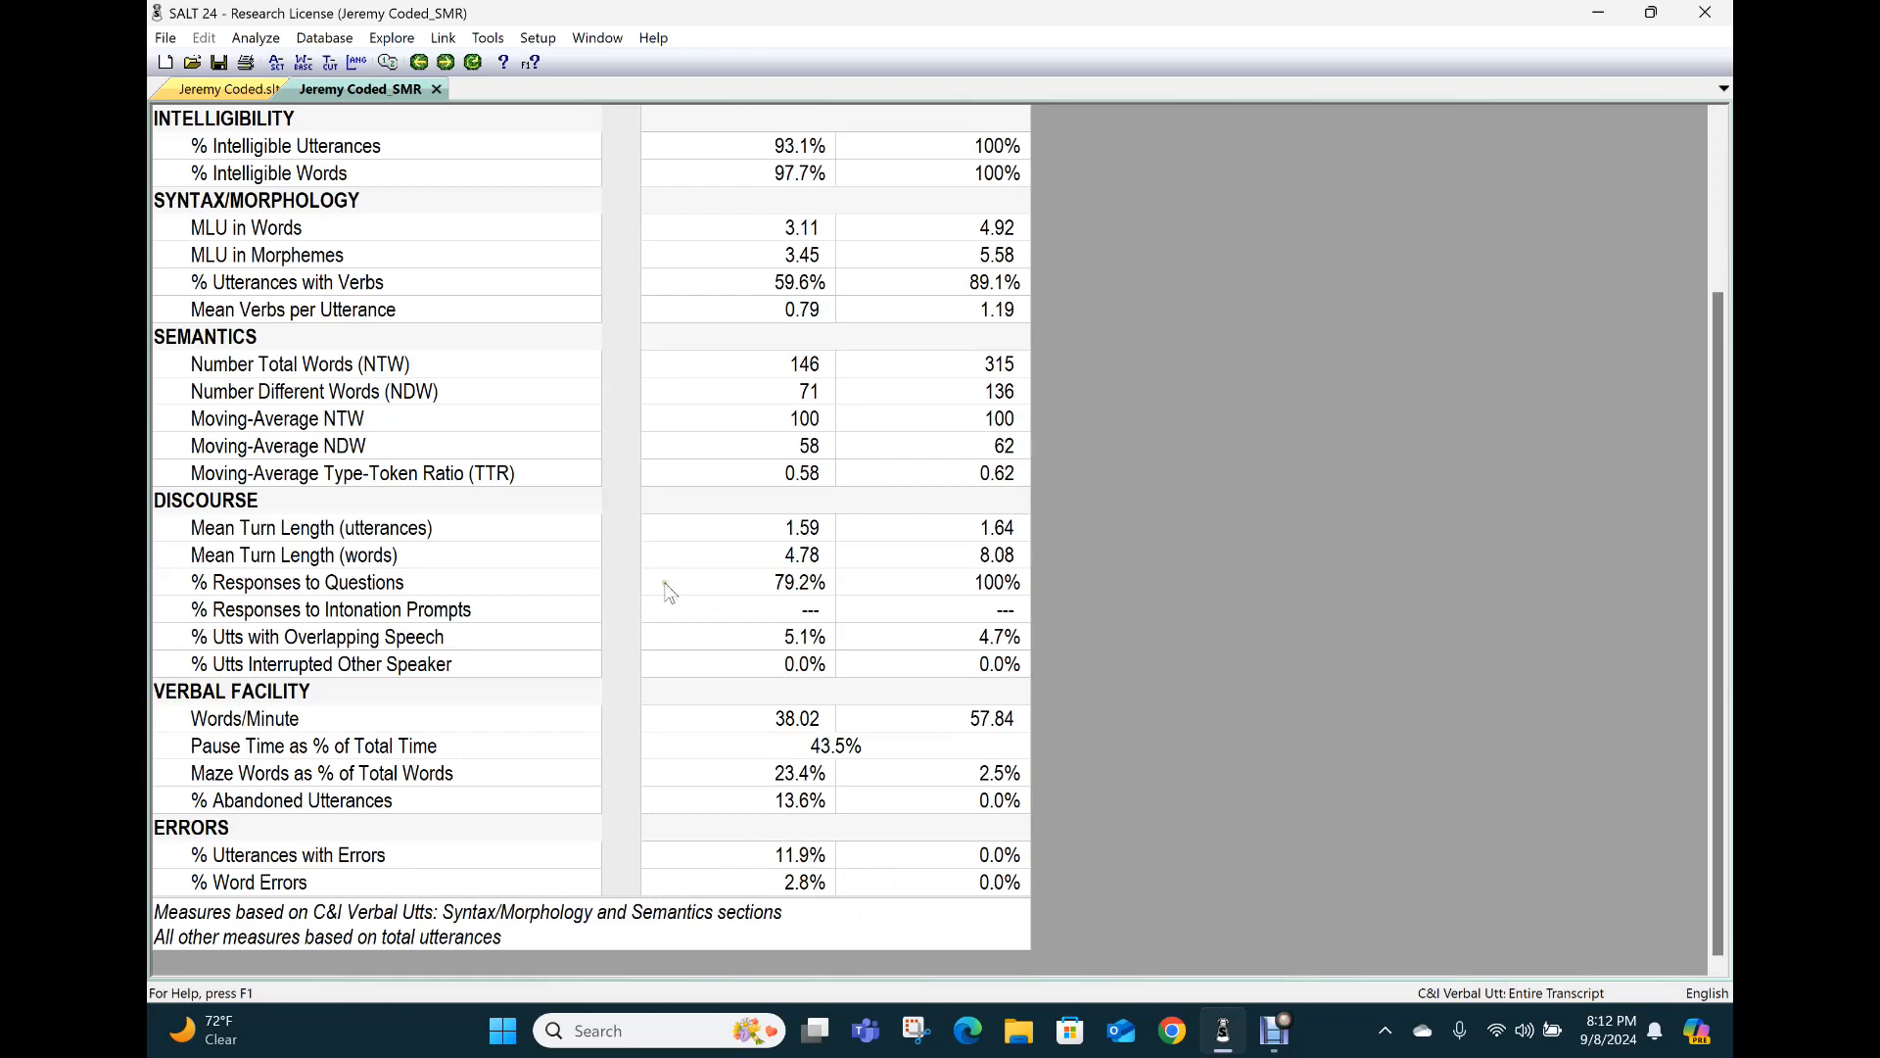
Step: Generate the Performance Report with Male pronouns and the 1st speaker as target
click(273, 39)
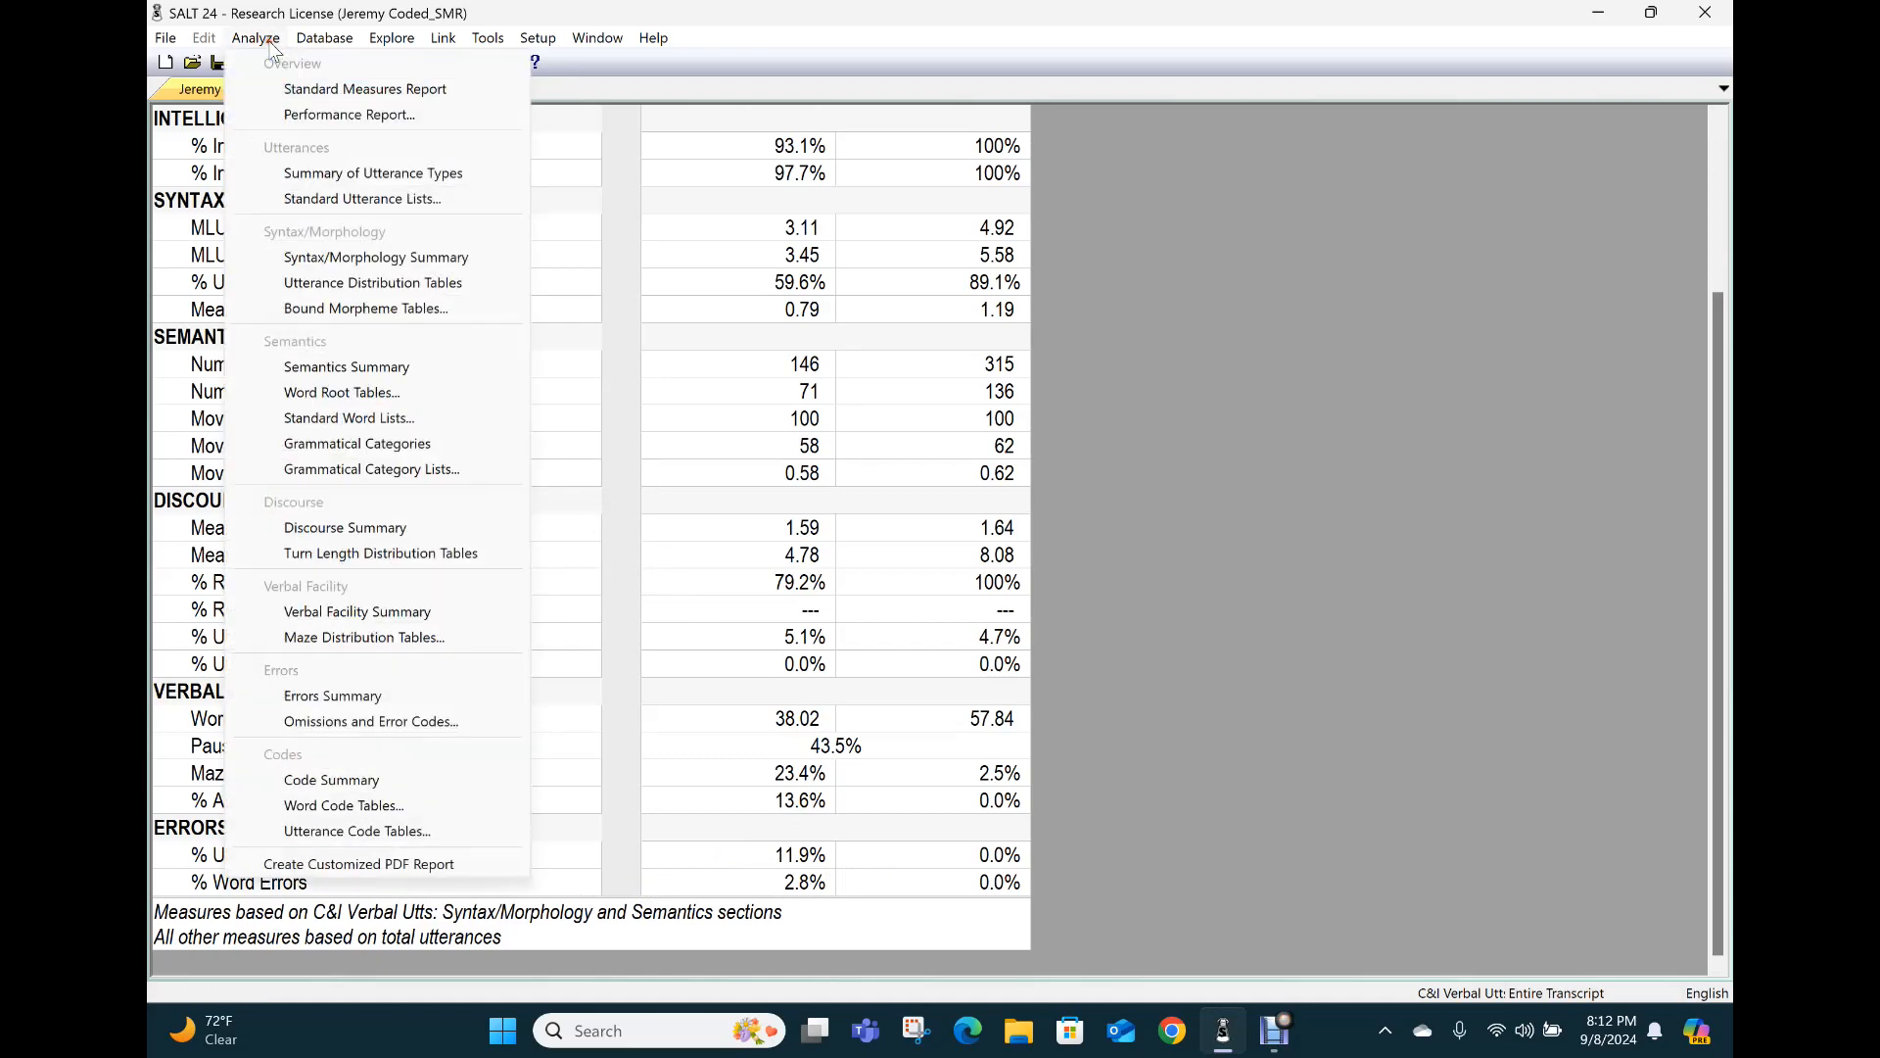
click(318, 117)
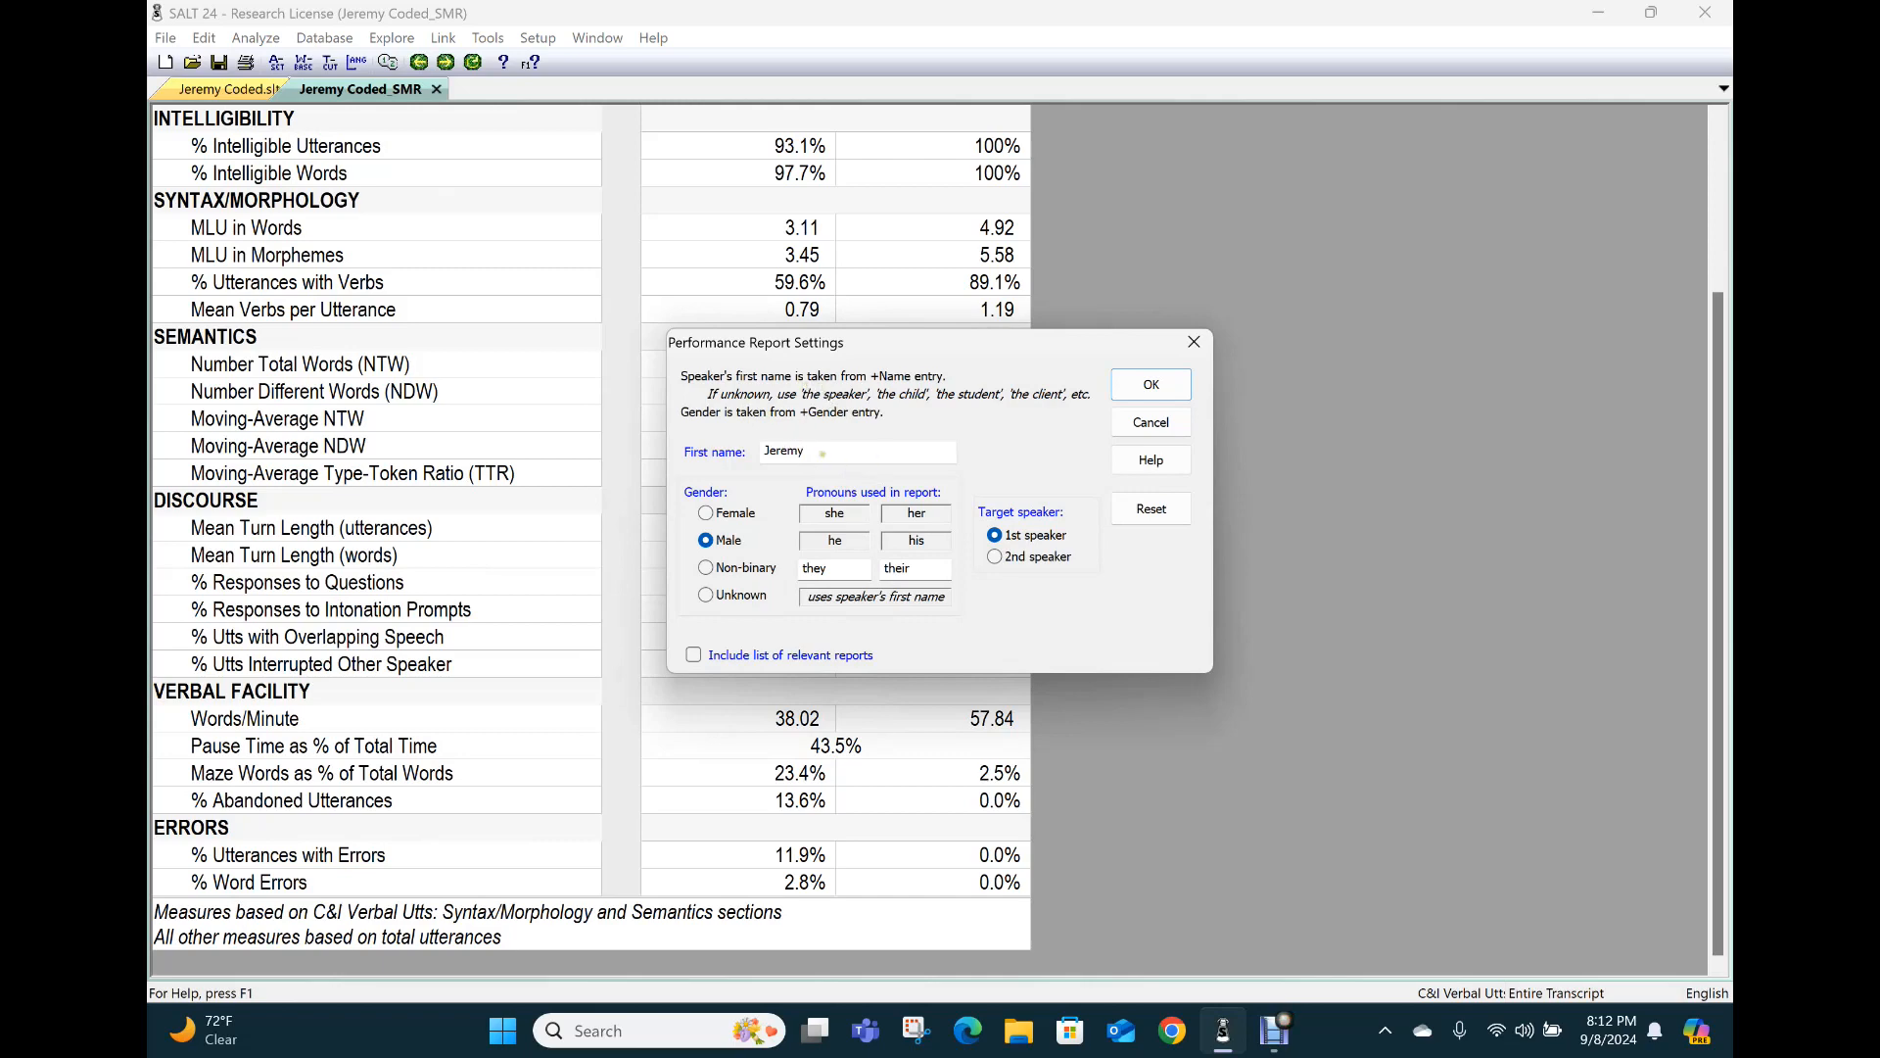
drag(818, 453, 756, 454)
click(1142, 388)
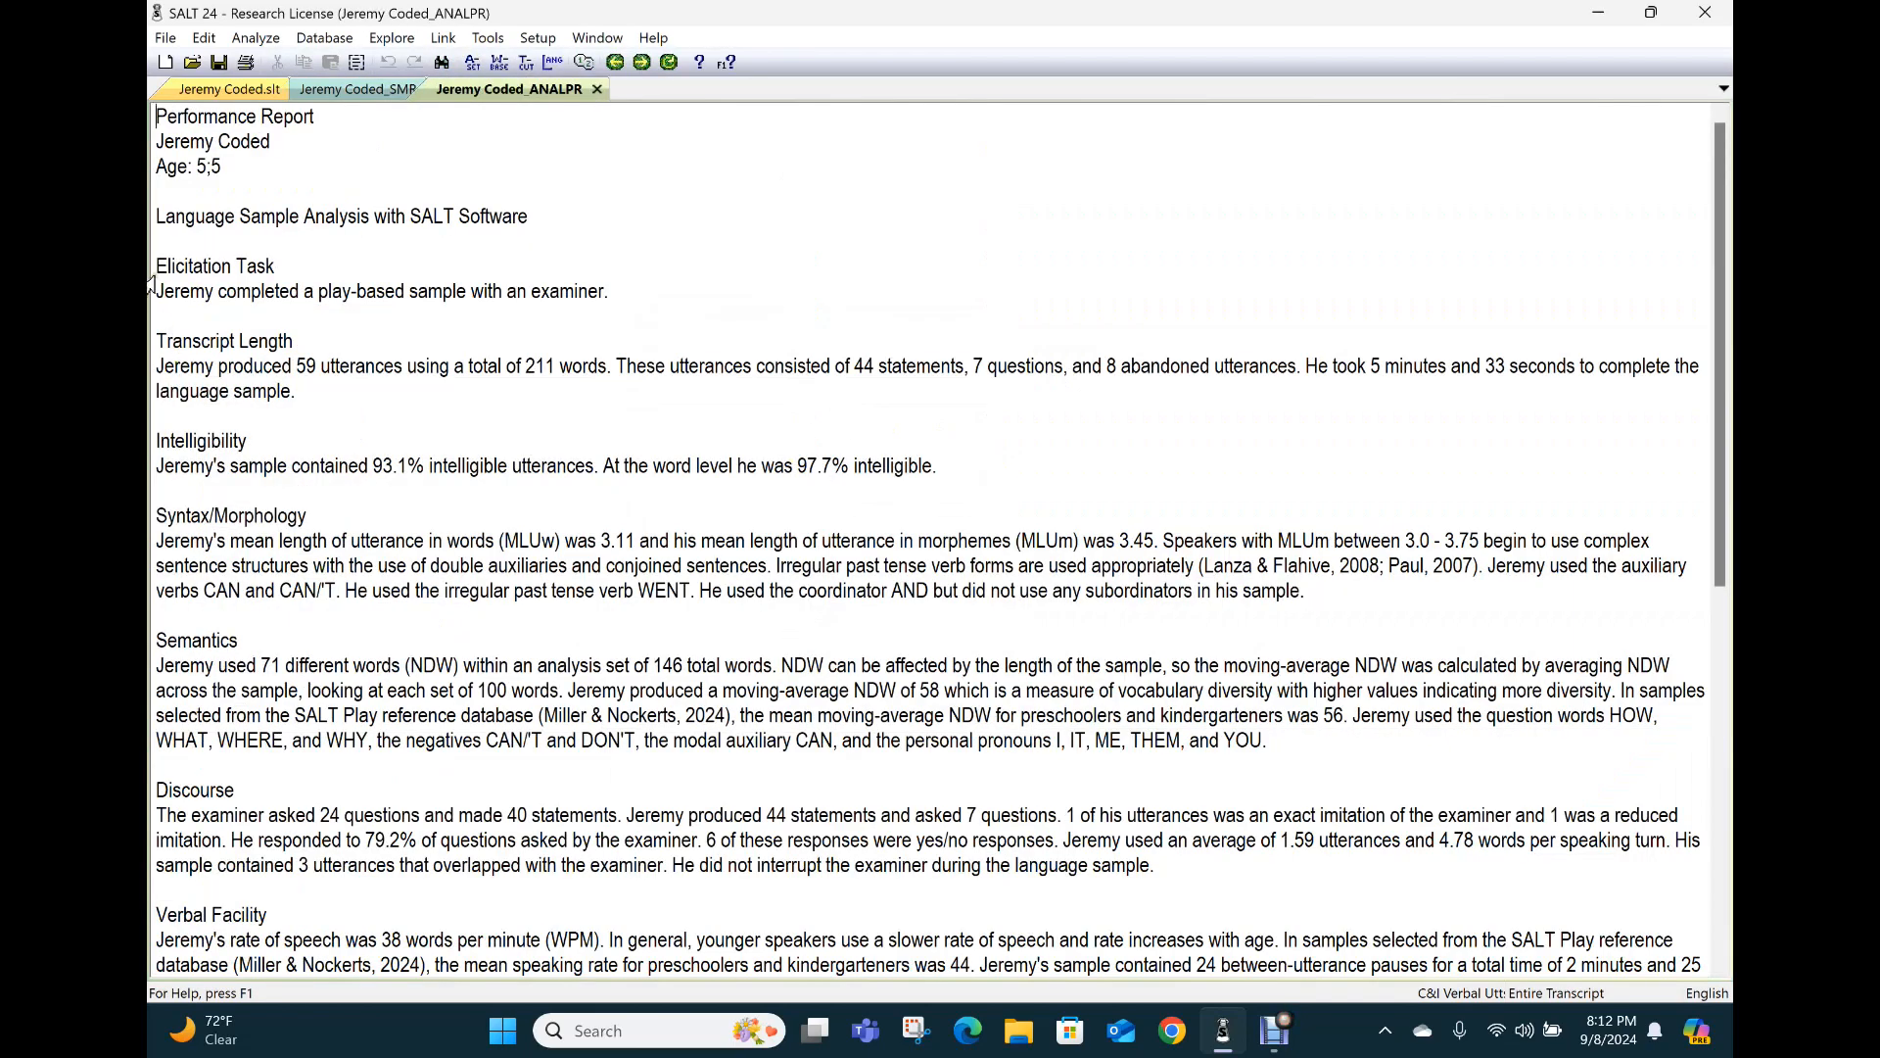
Step: Add the text "He participated..." to the end of the Elicitation Task paragraph in the Performance Report
drag(177, 270, 547, 817)
click(546, 740)
click(646, 292)
text(He participated...)
Step: Copy the "Transcript Length" heading from the Performance Report and clear the selection
drag(295, 340, 447, 540)
click(447, 539)
drag(397, 341, 383, 311)
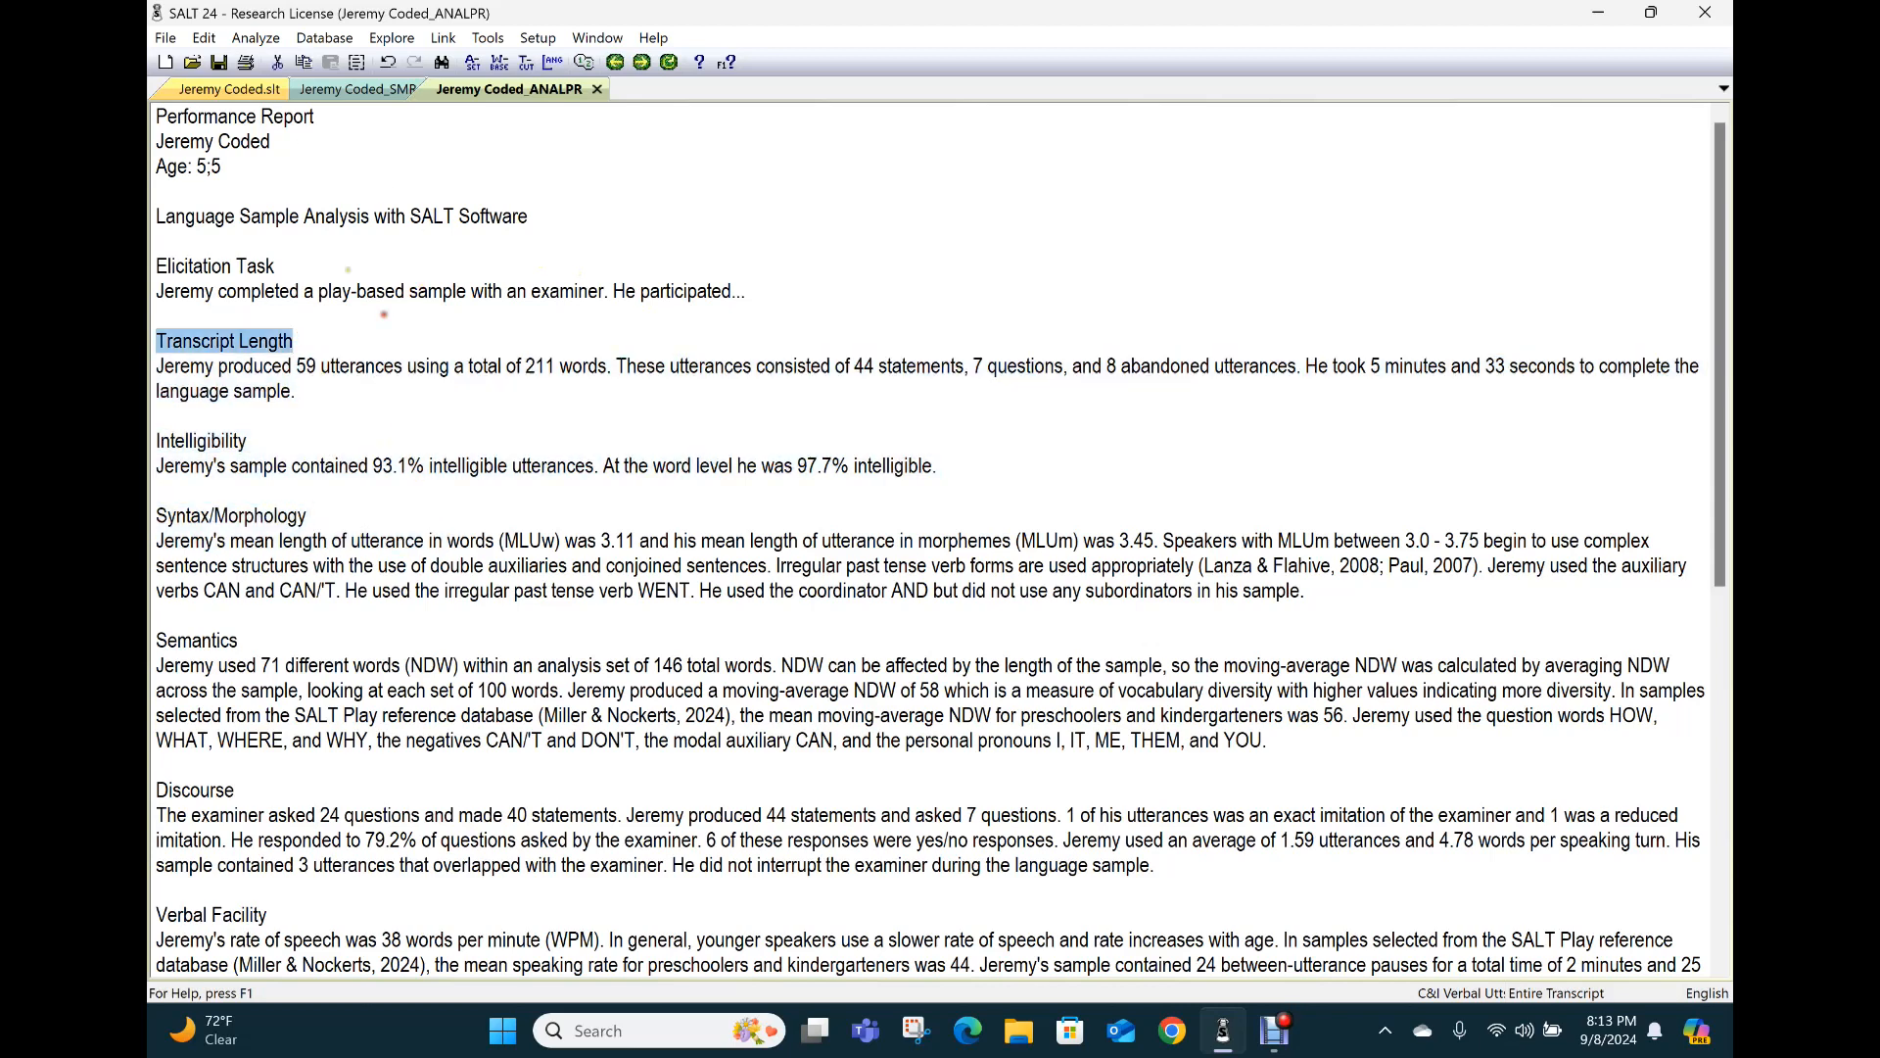
click(304, 65)
click(505, 592)
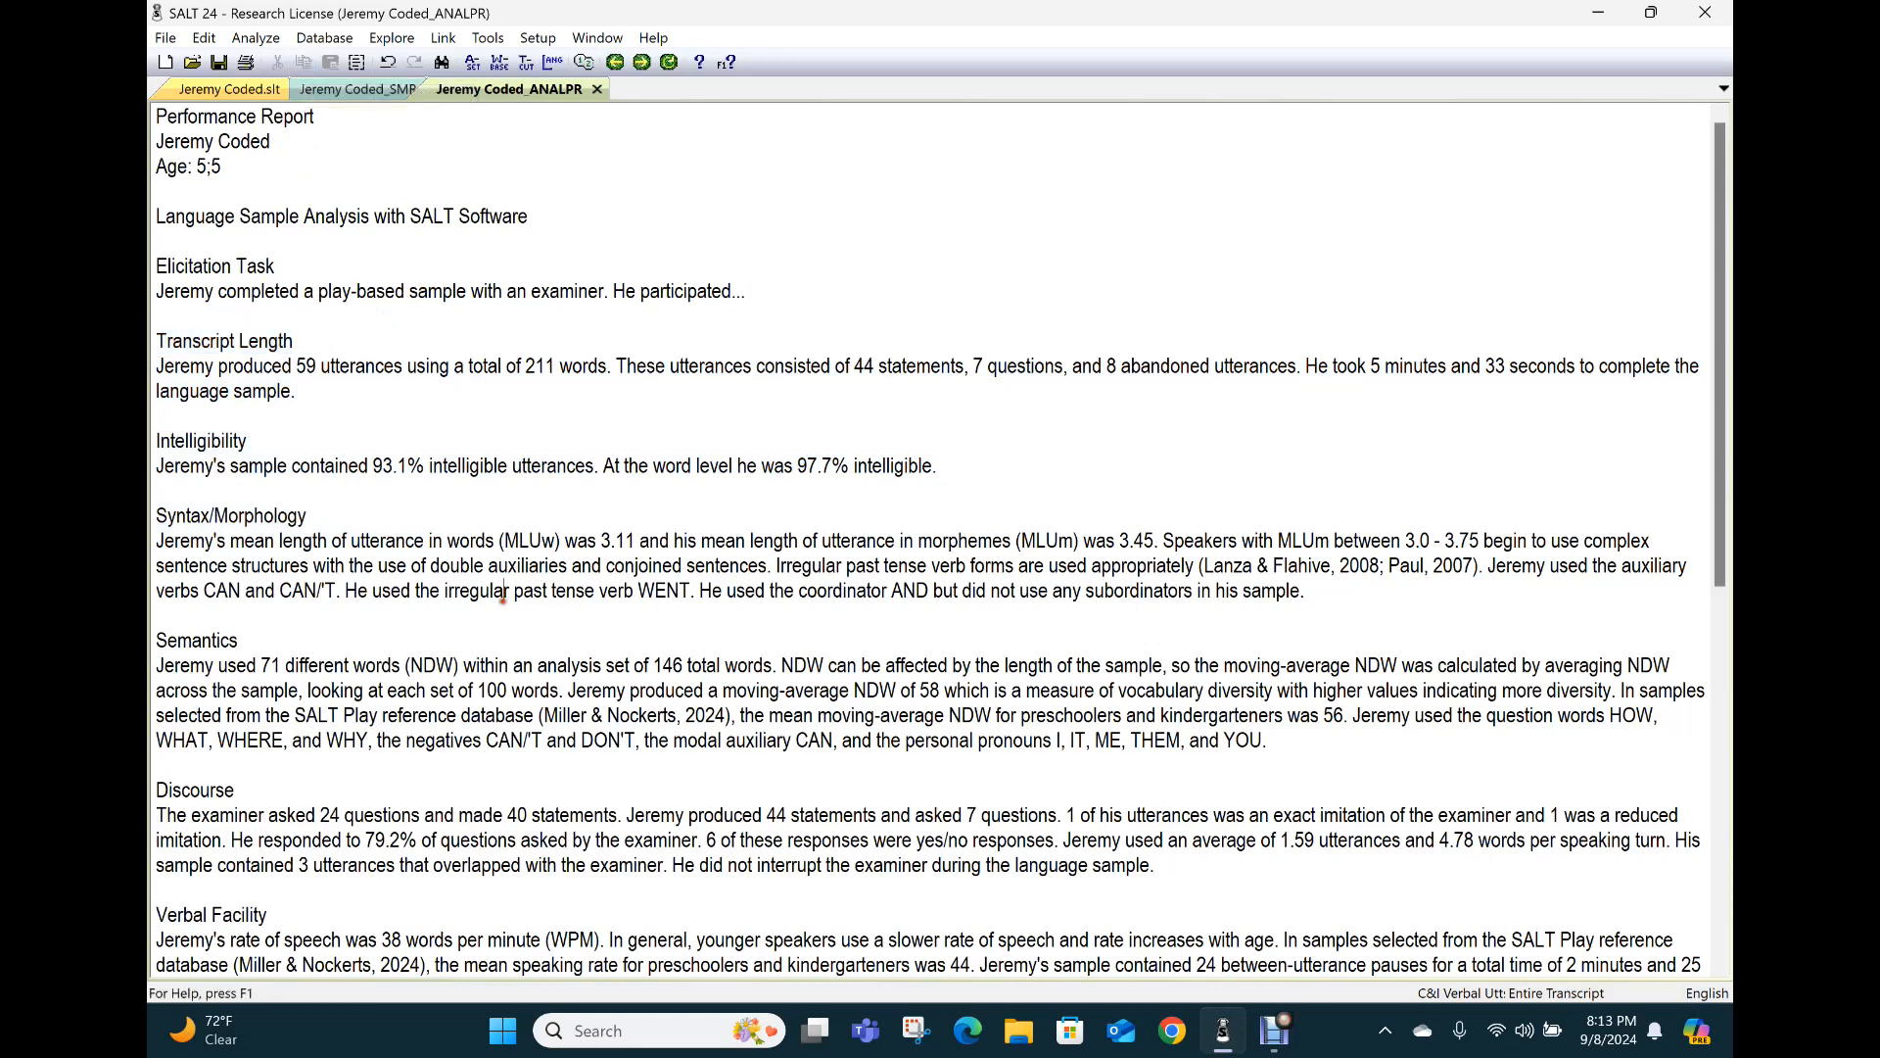
Step: Generate the Semantics Summary and a Word Root Table using Table Expanded by Words for the 1st speaker's analysis set, main body
click(258, 38)
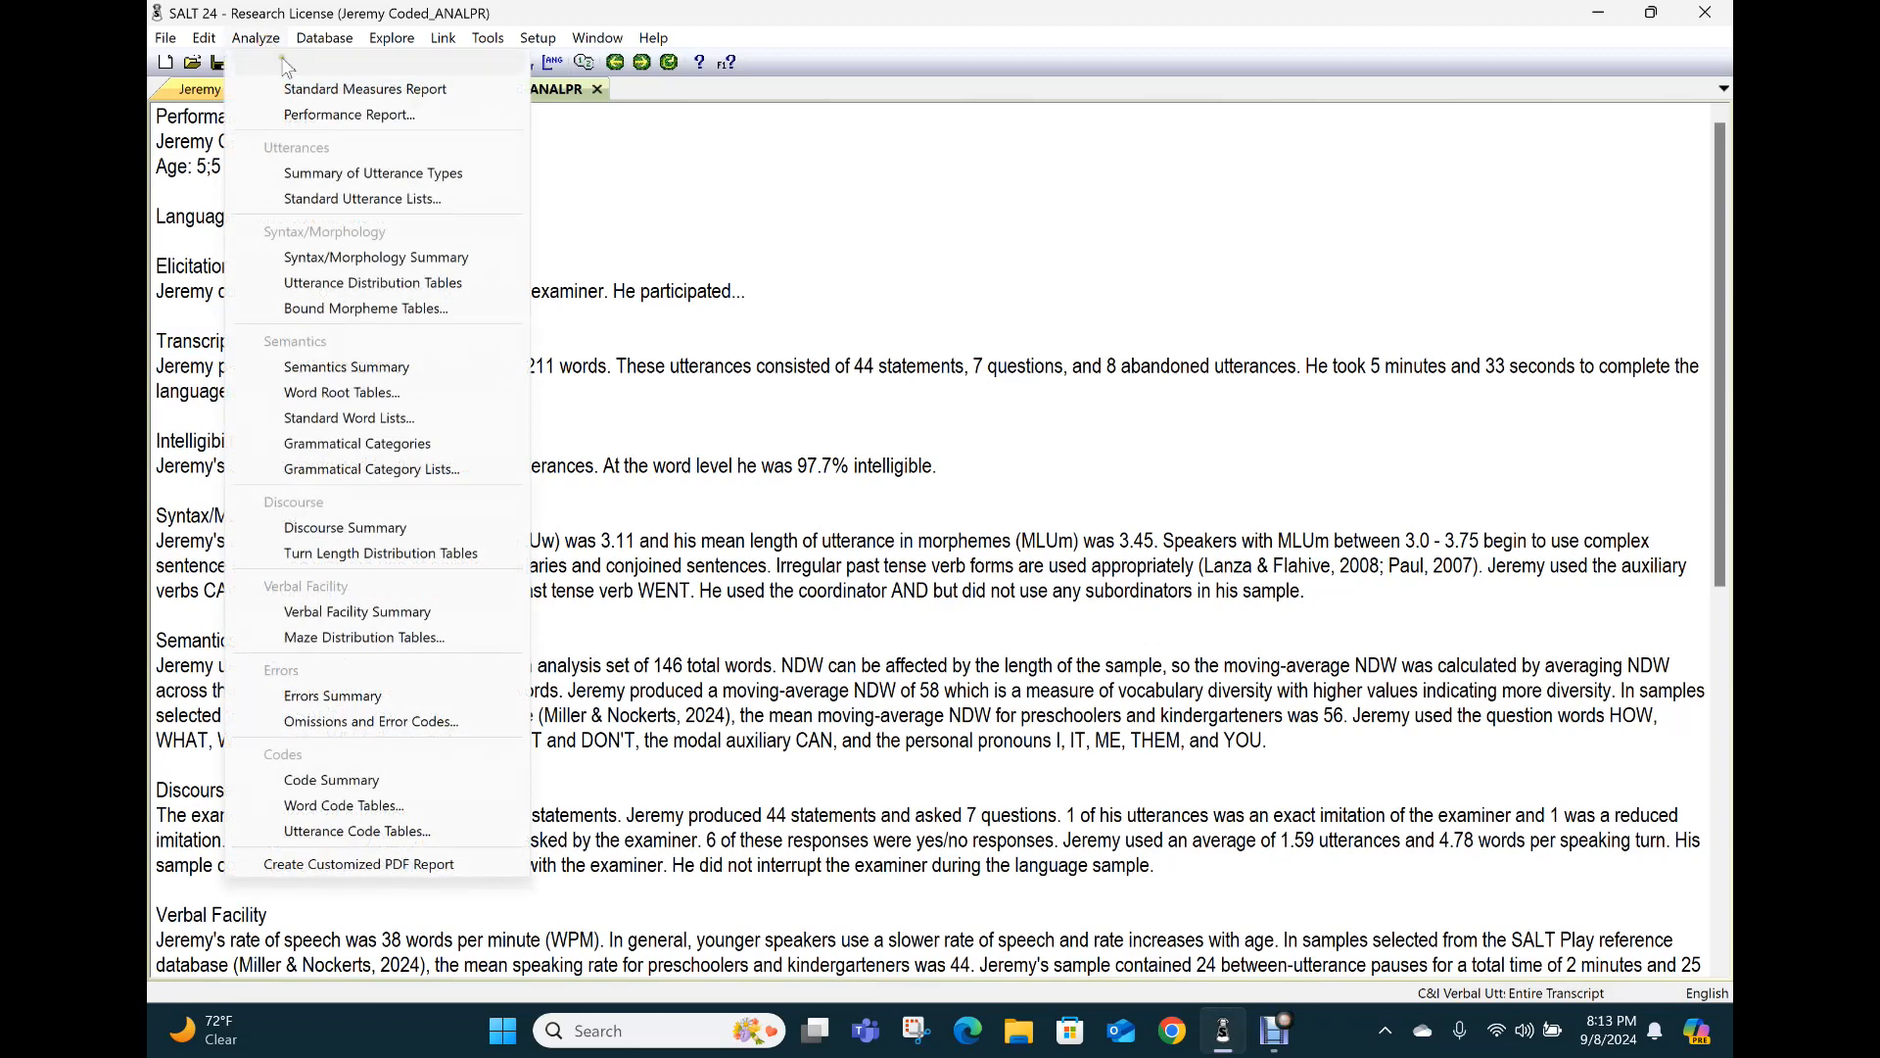
click(386, 372)
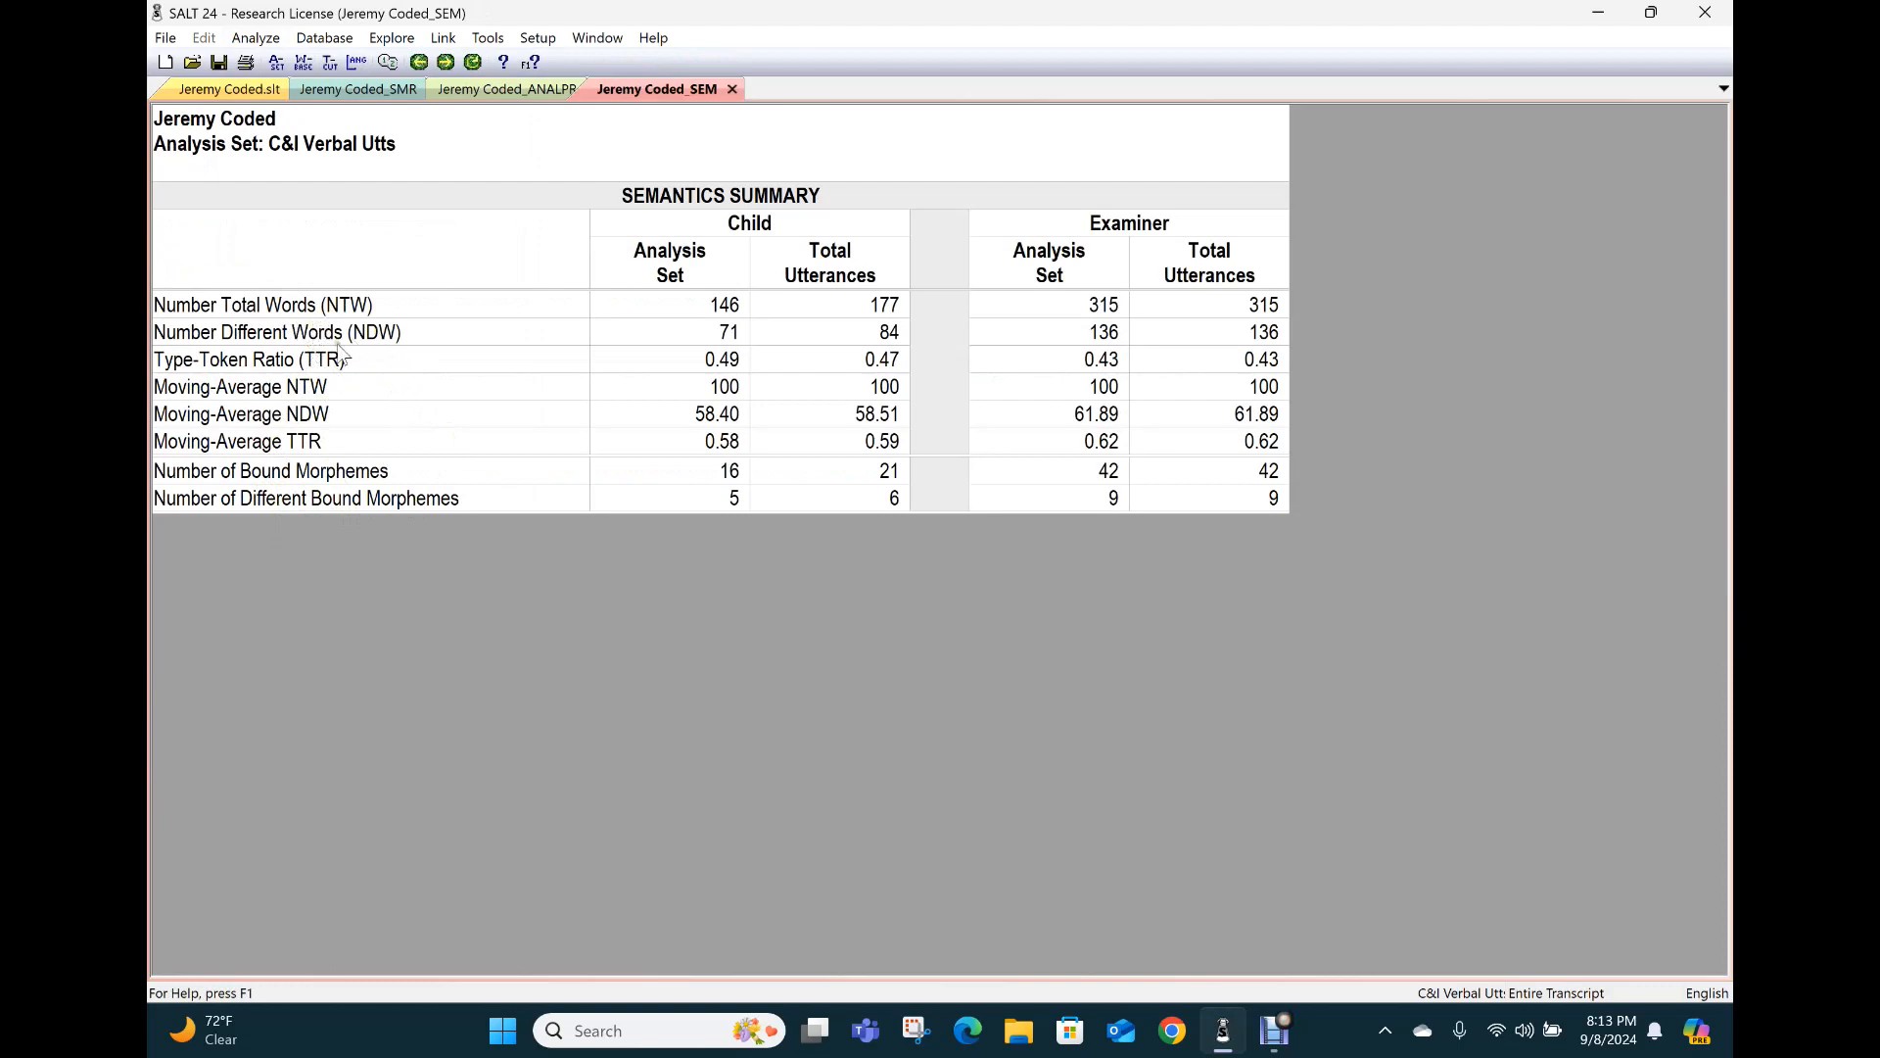
click(268, 46)
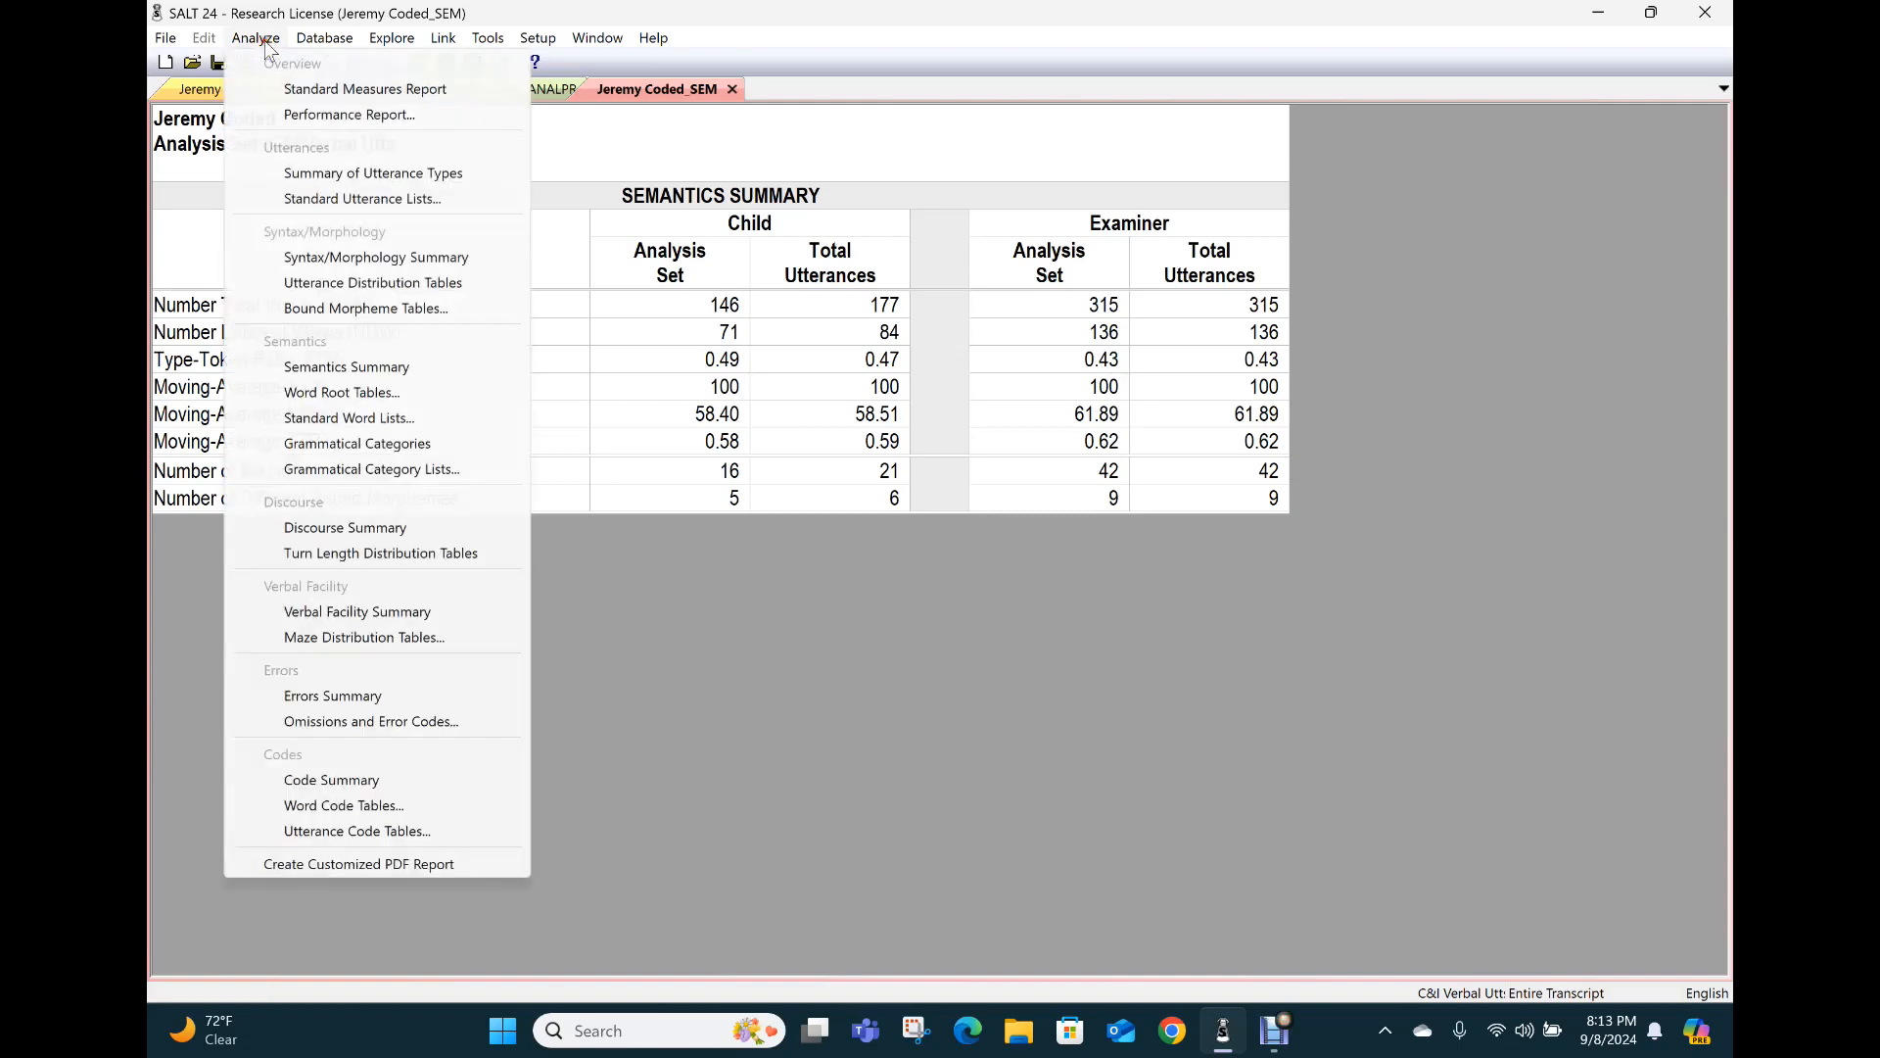
click(333, 394)
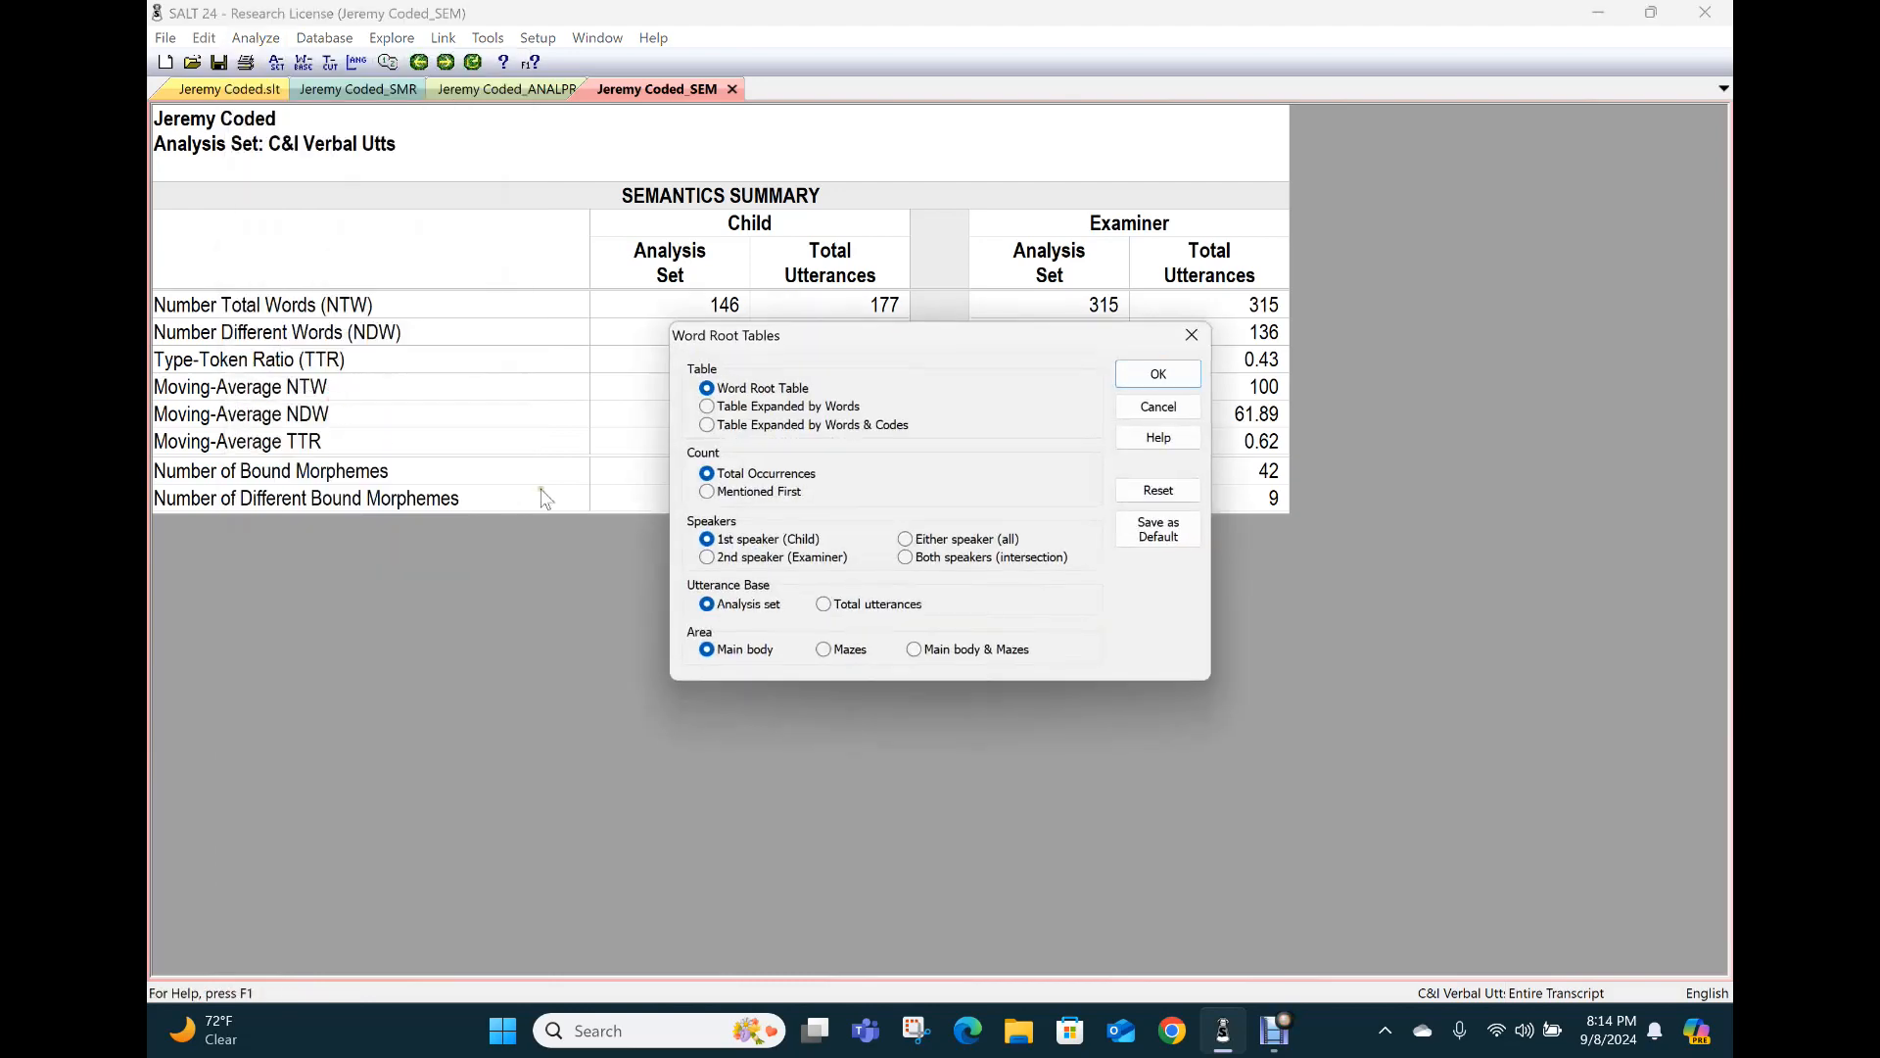
click(709, 409)
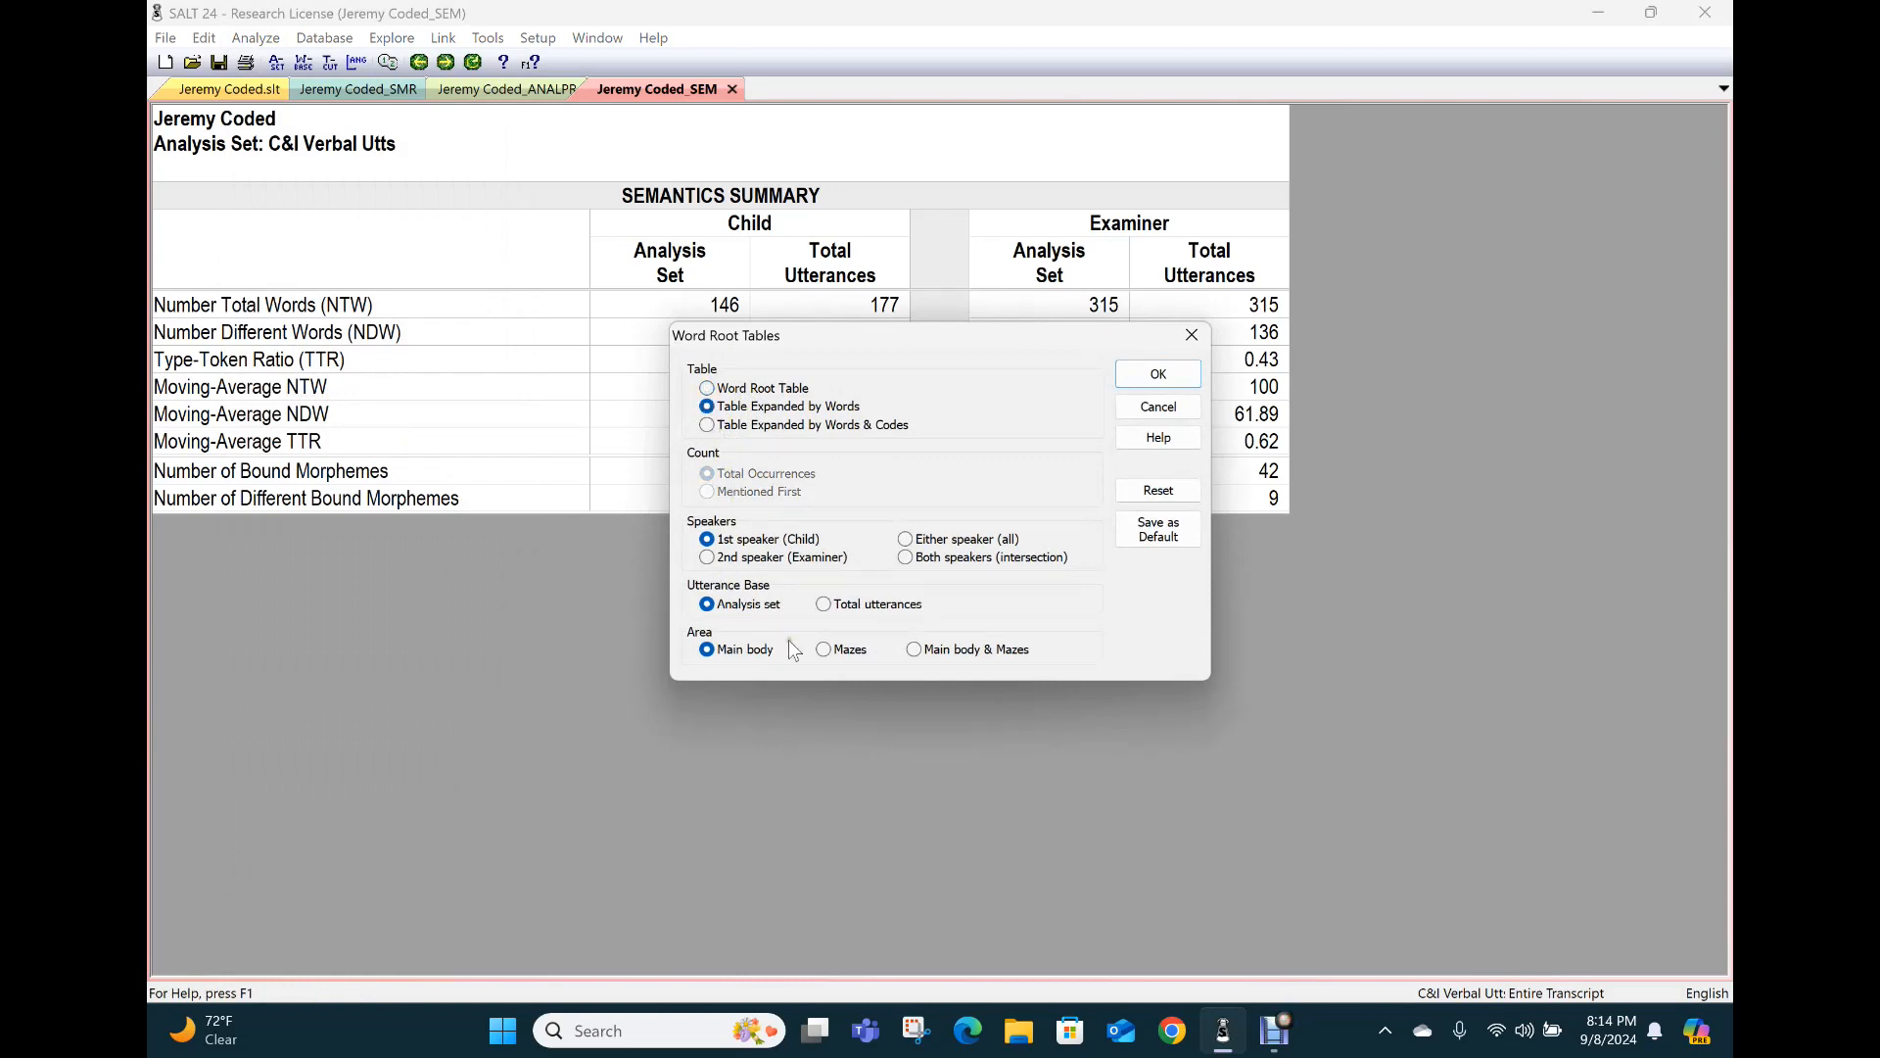
click(1157, 373)
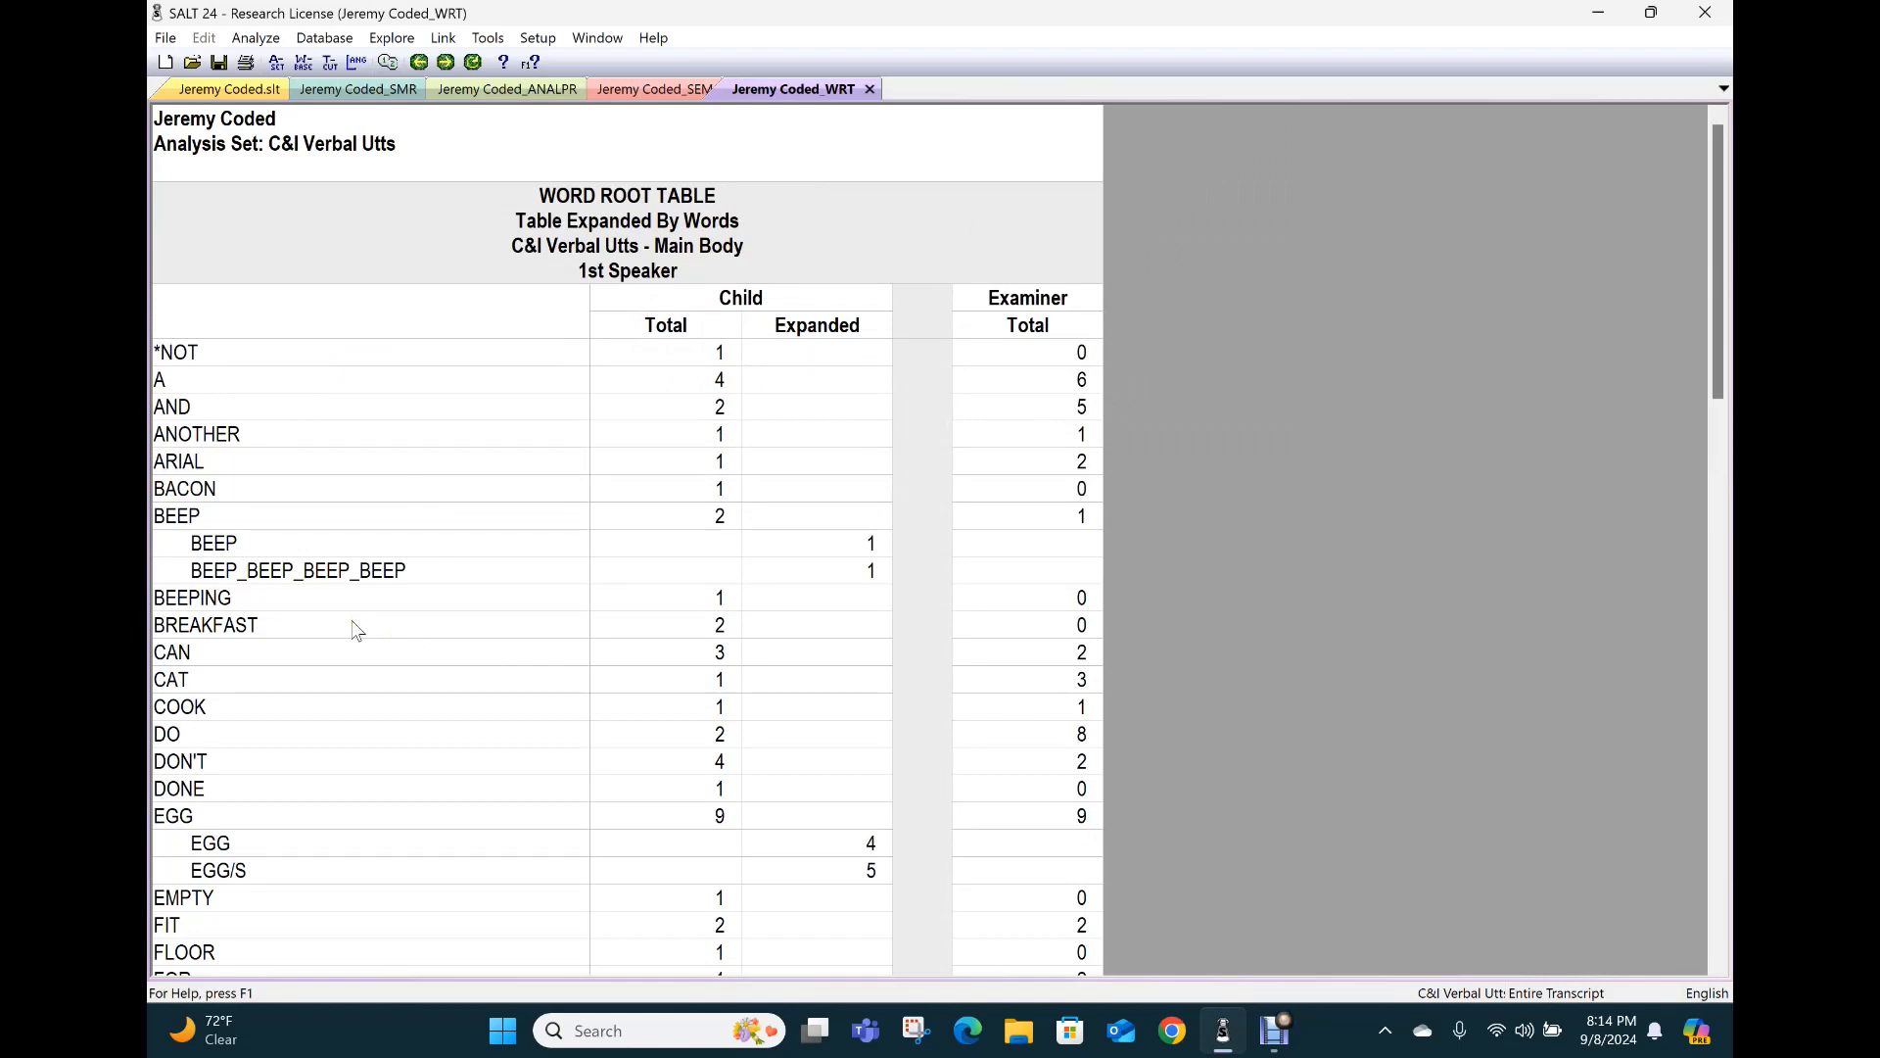
Step: Examine the word roots and their expanded forms for the child and examiner throughout the Word Root Table
scroll(296, 543, down, 2)
scroll(245, 778, down, 9)
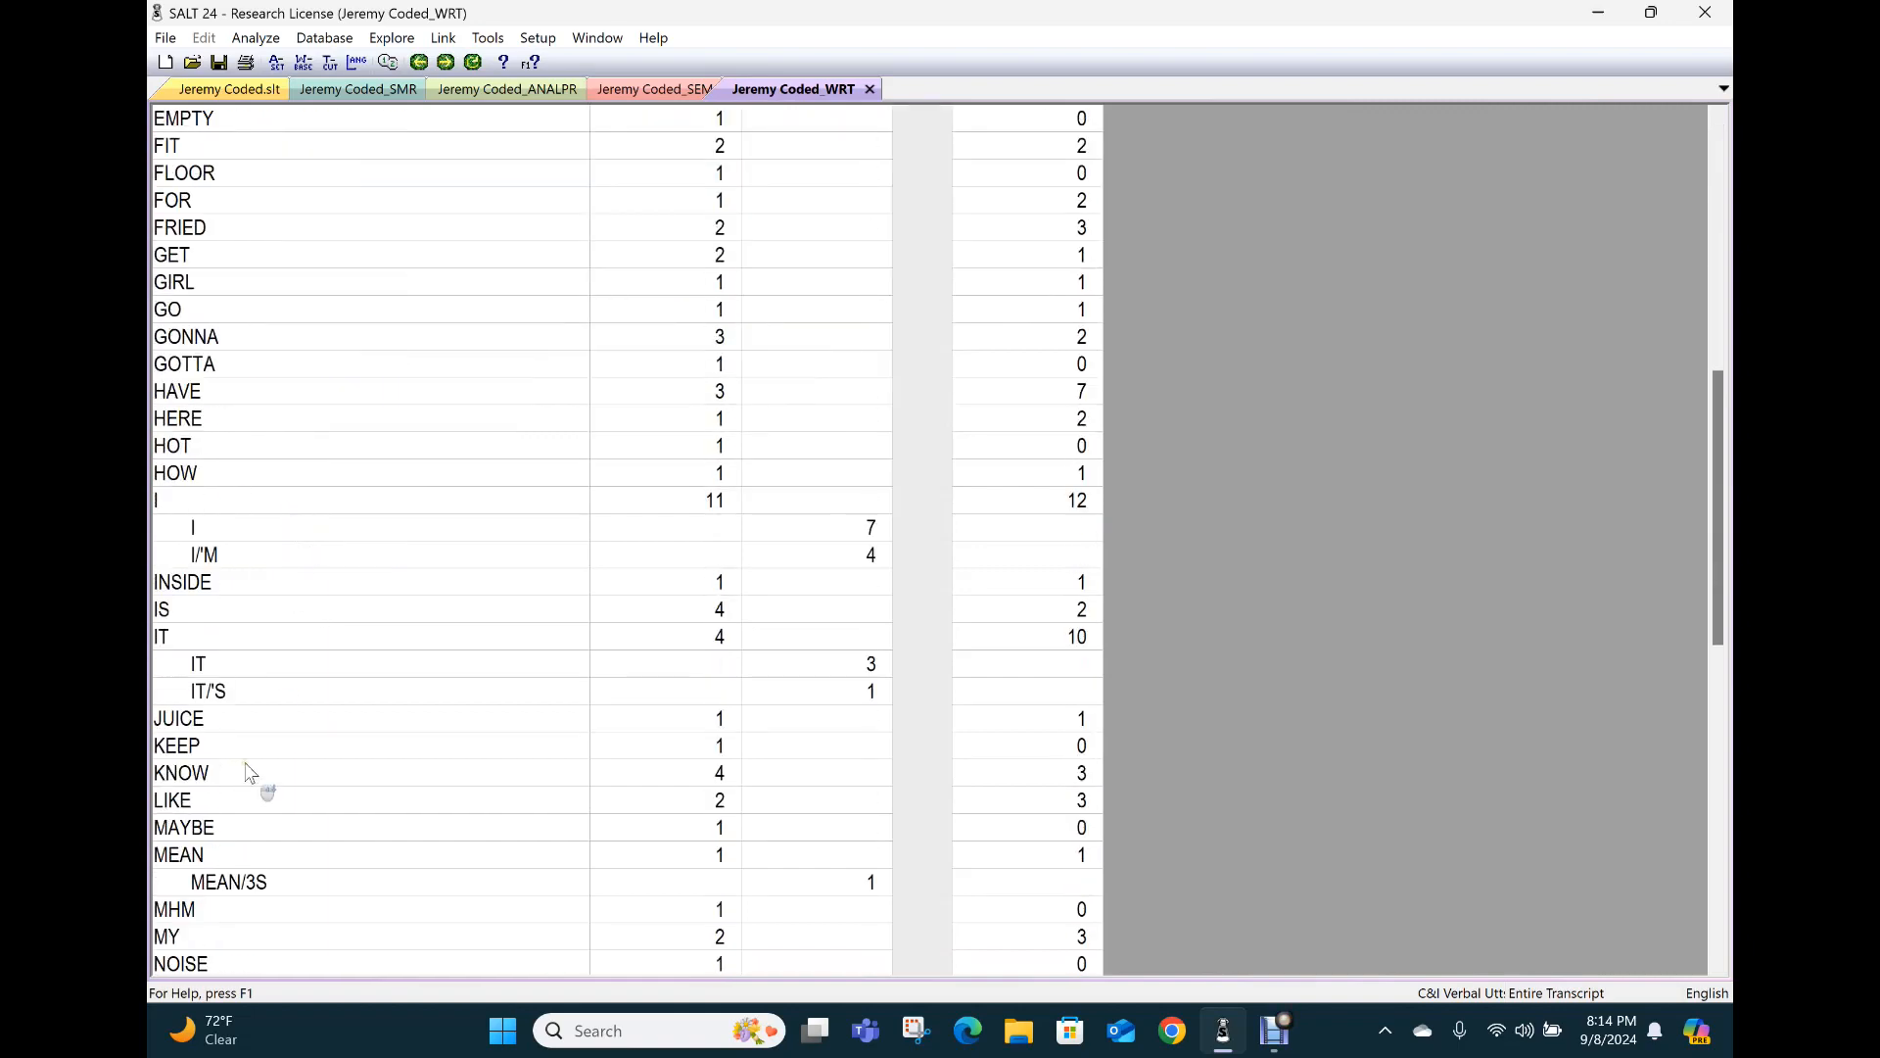
scroll(245, 773, down, 1)
scroll(254, 744, down, 2)
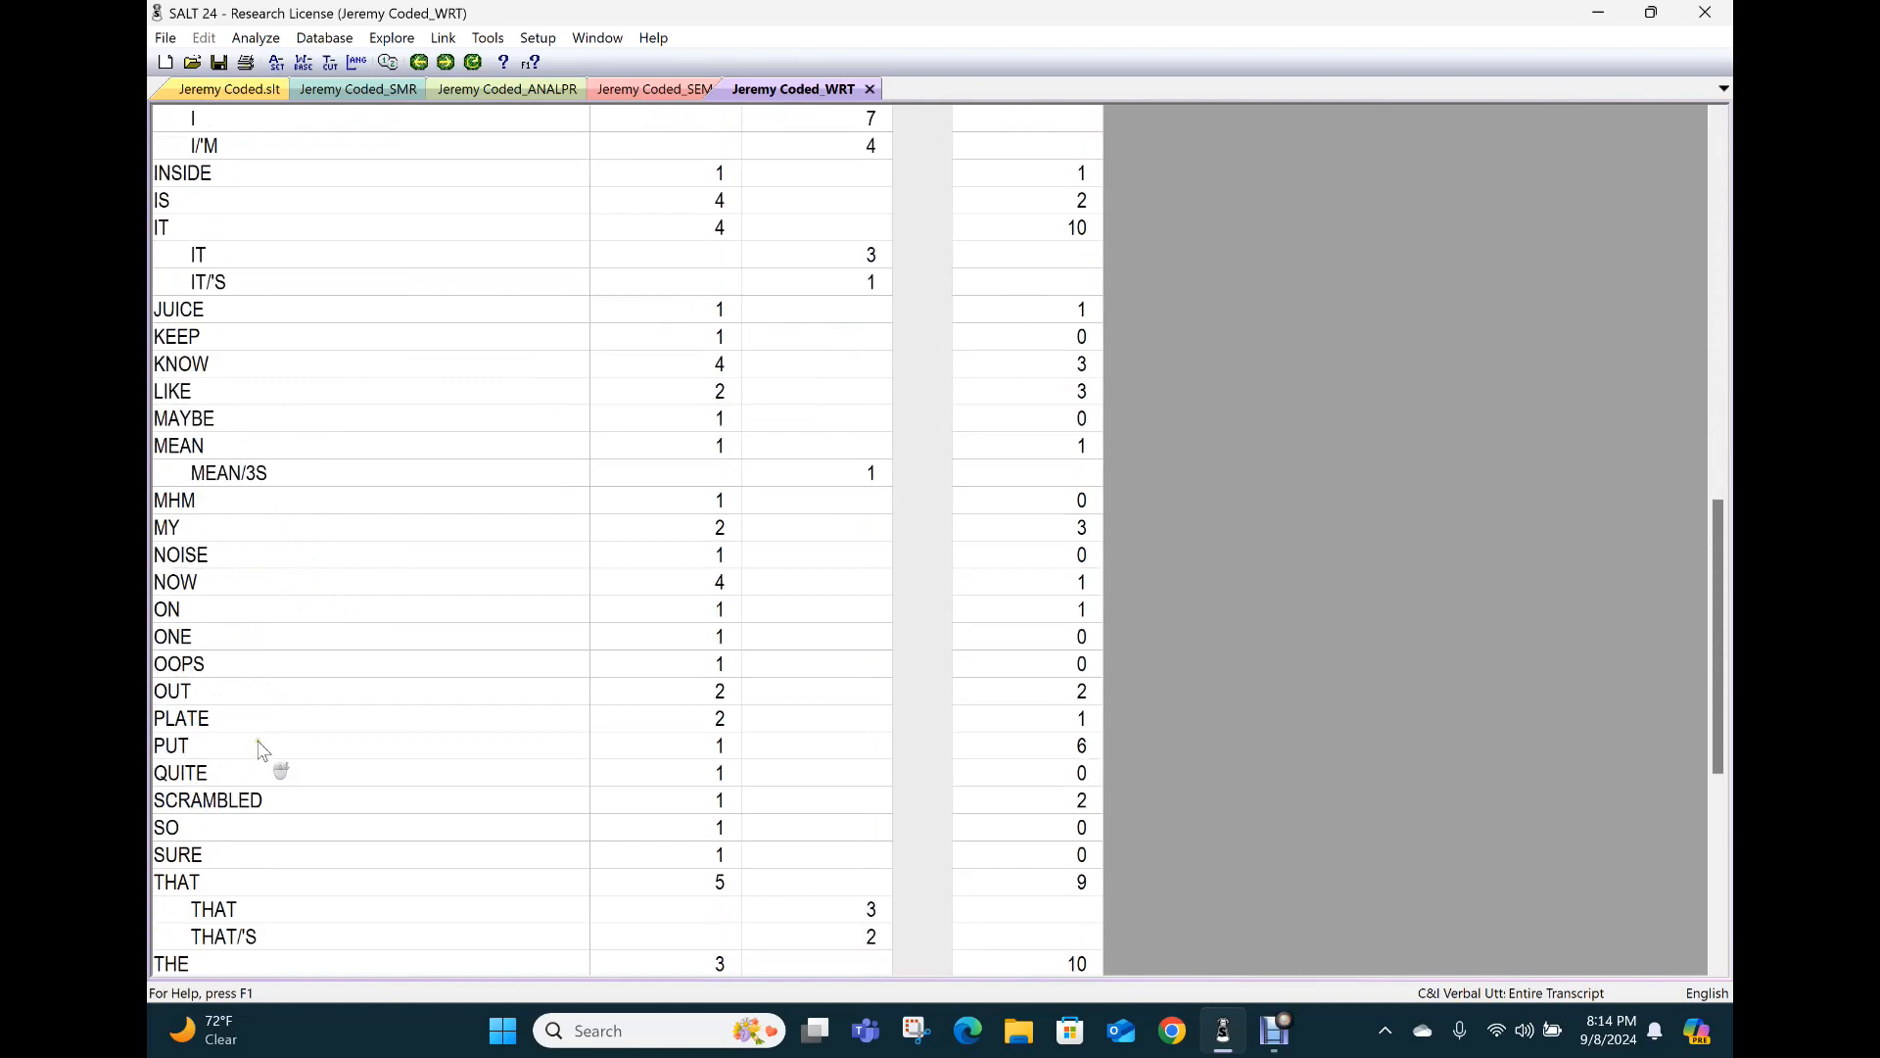
scroll(211, 696, up, 8)
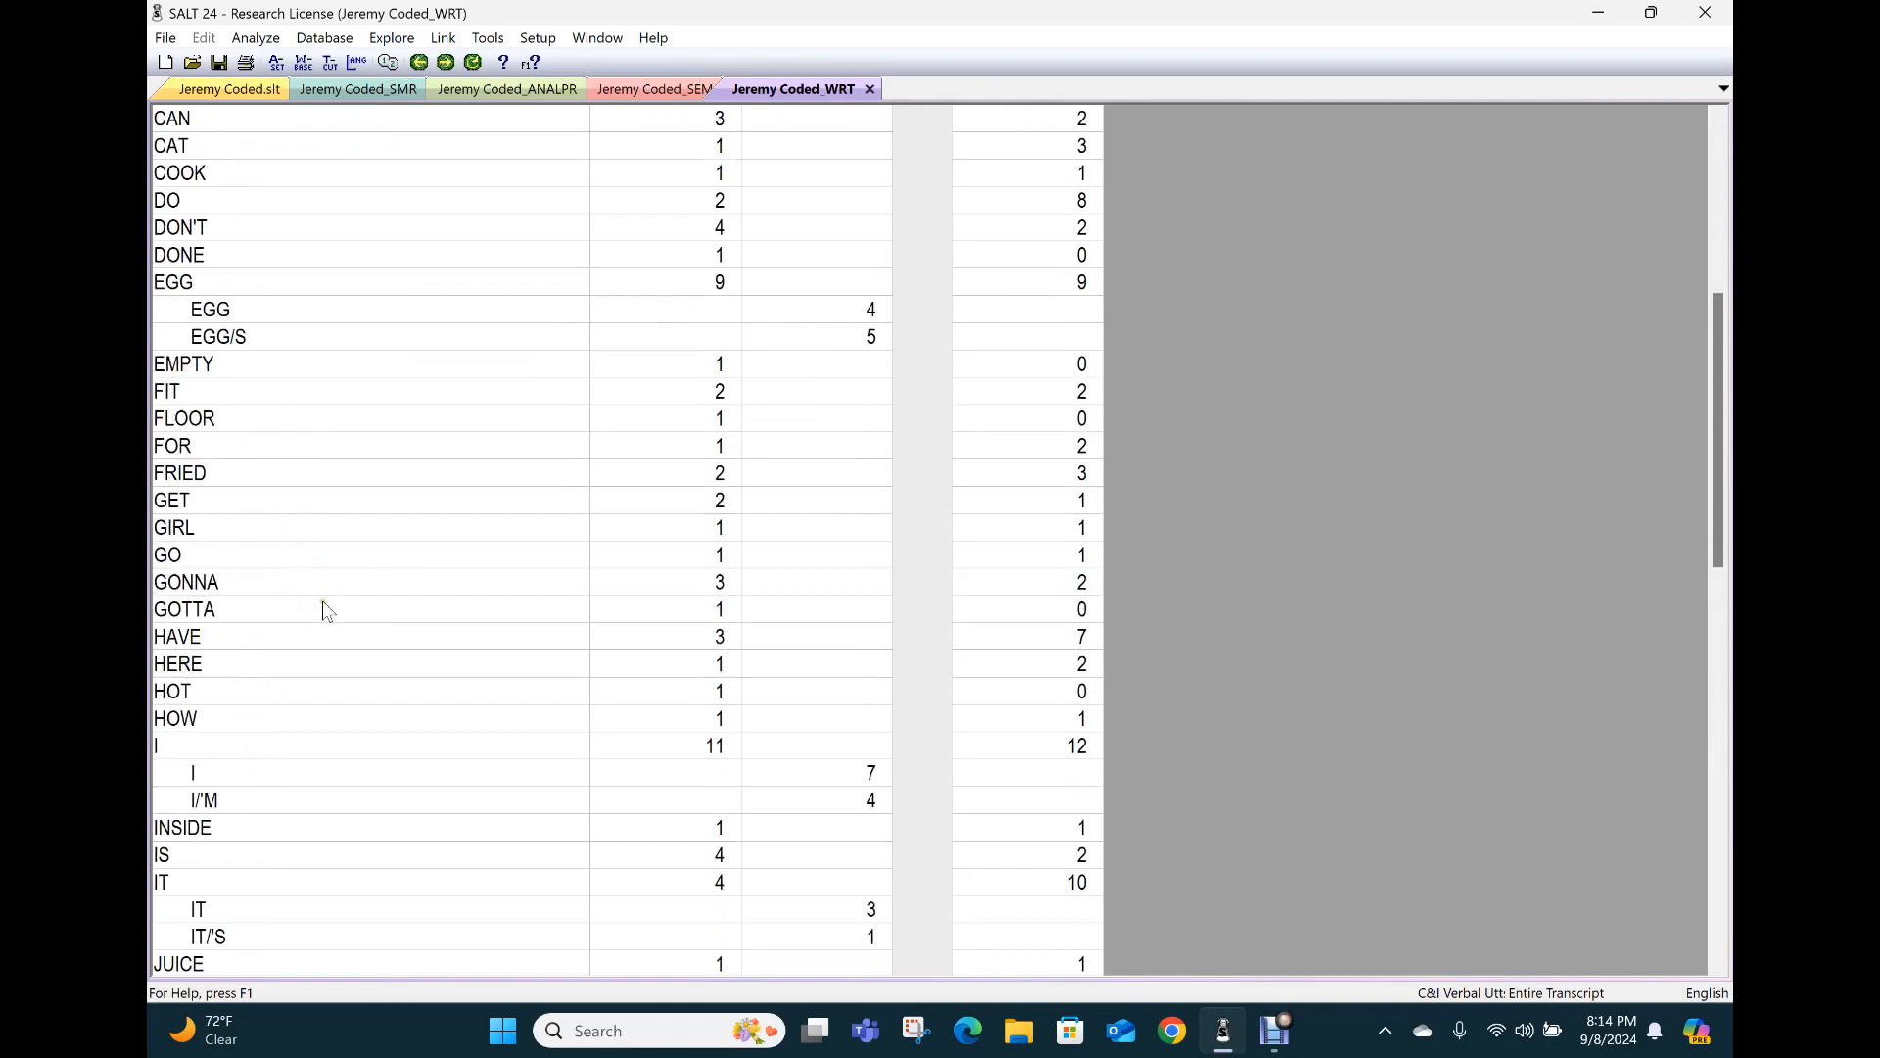
scroll(323, 615, up, 7)
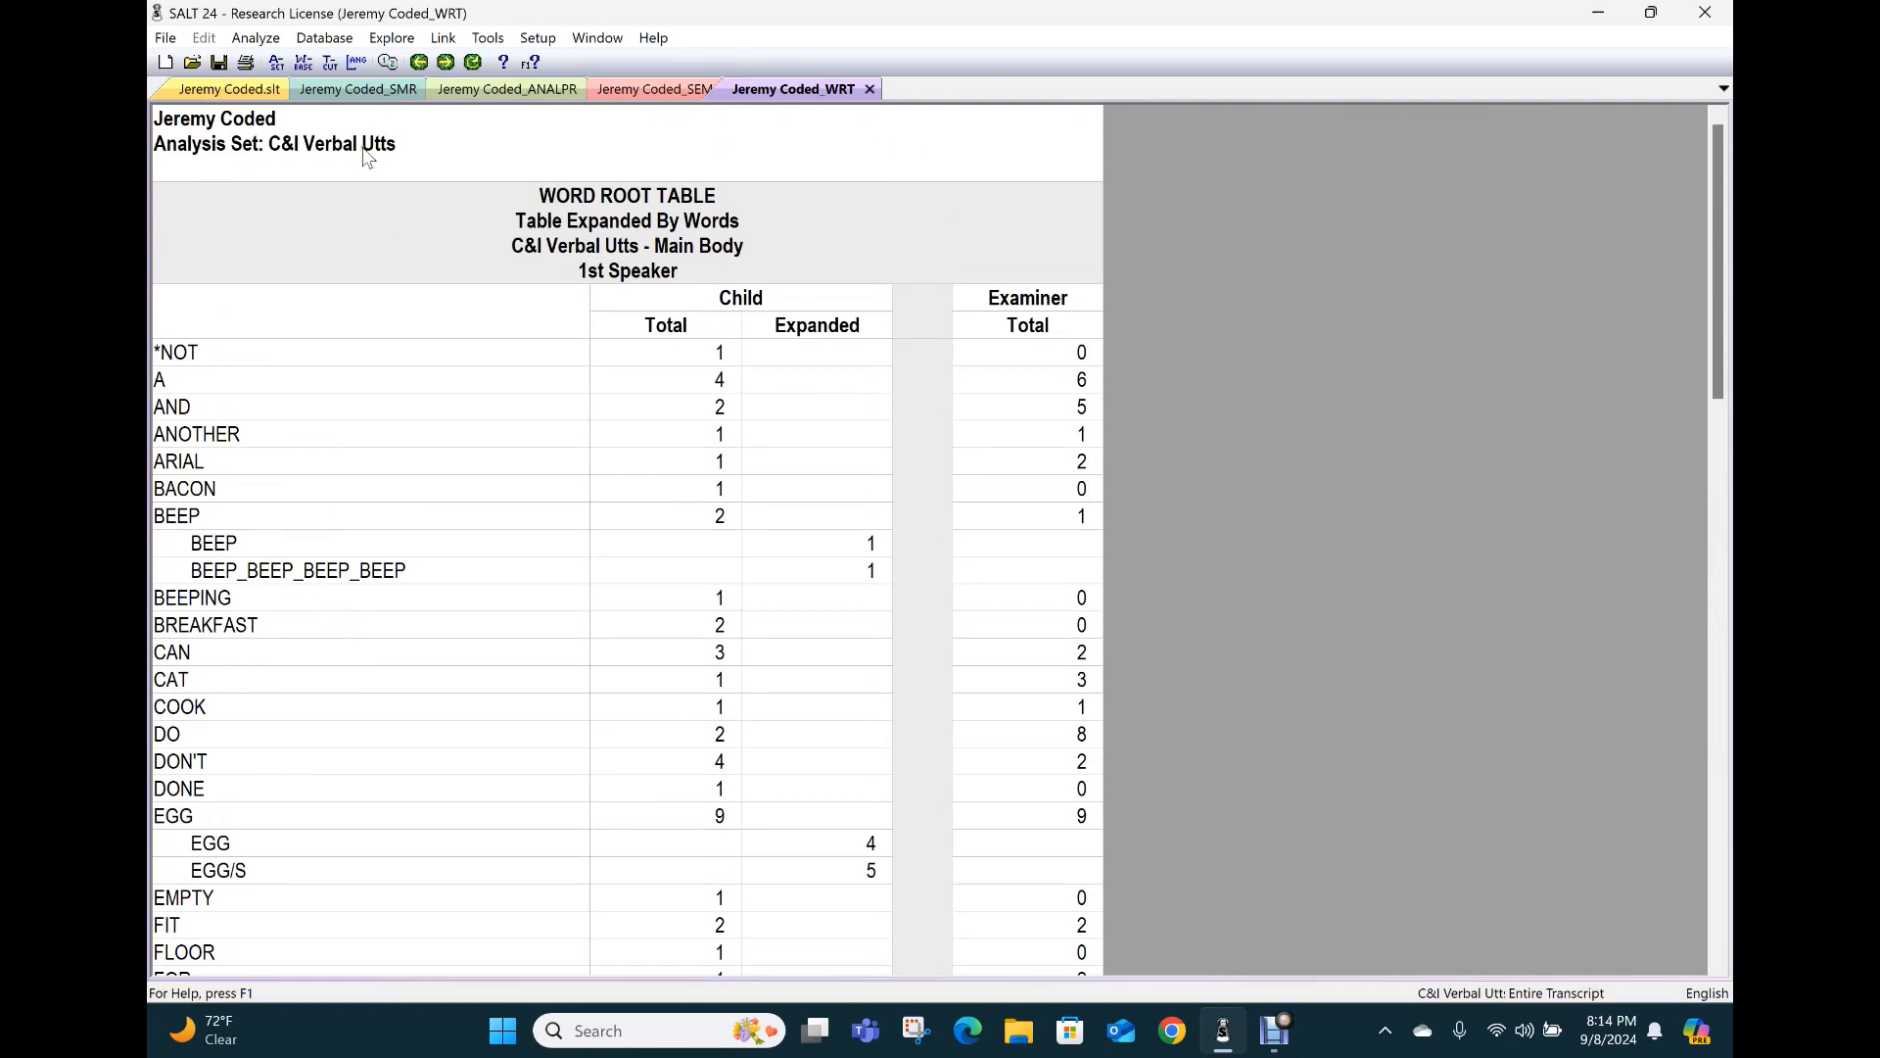
Step: Generate the Grammatical Categories report and the Omissions and Error Codes report for the 1st speaker's total utterances with entry numbers
click(259, 41)
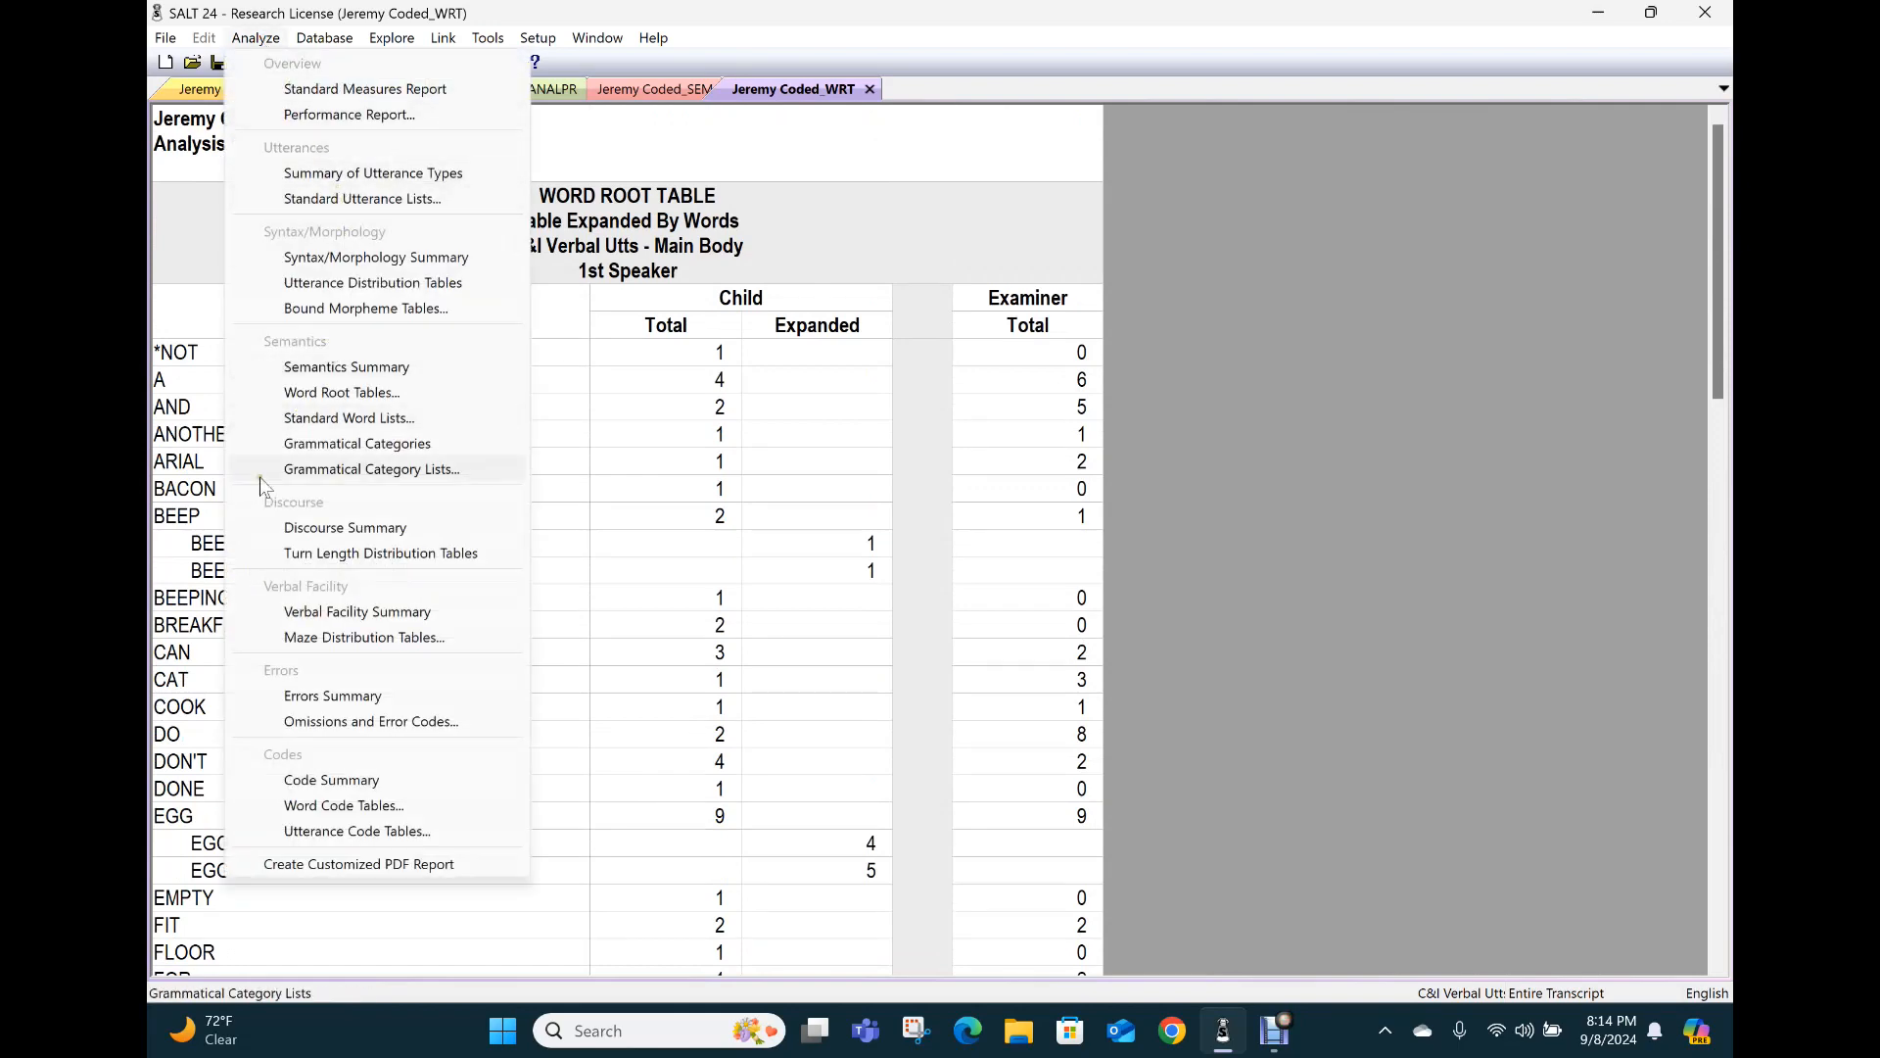
click(315, 446)
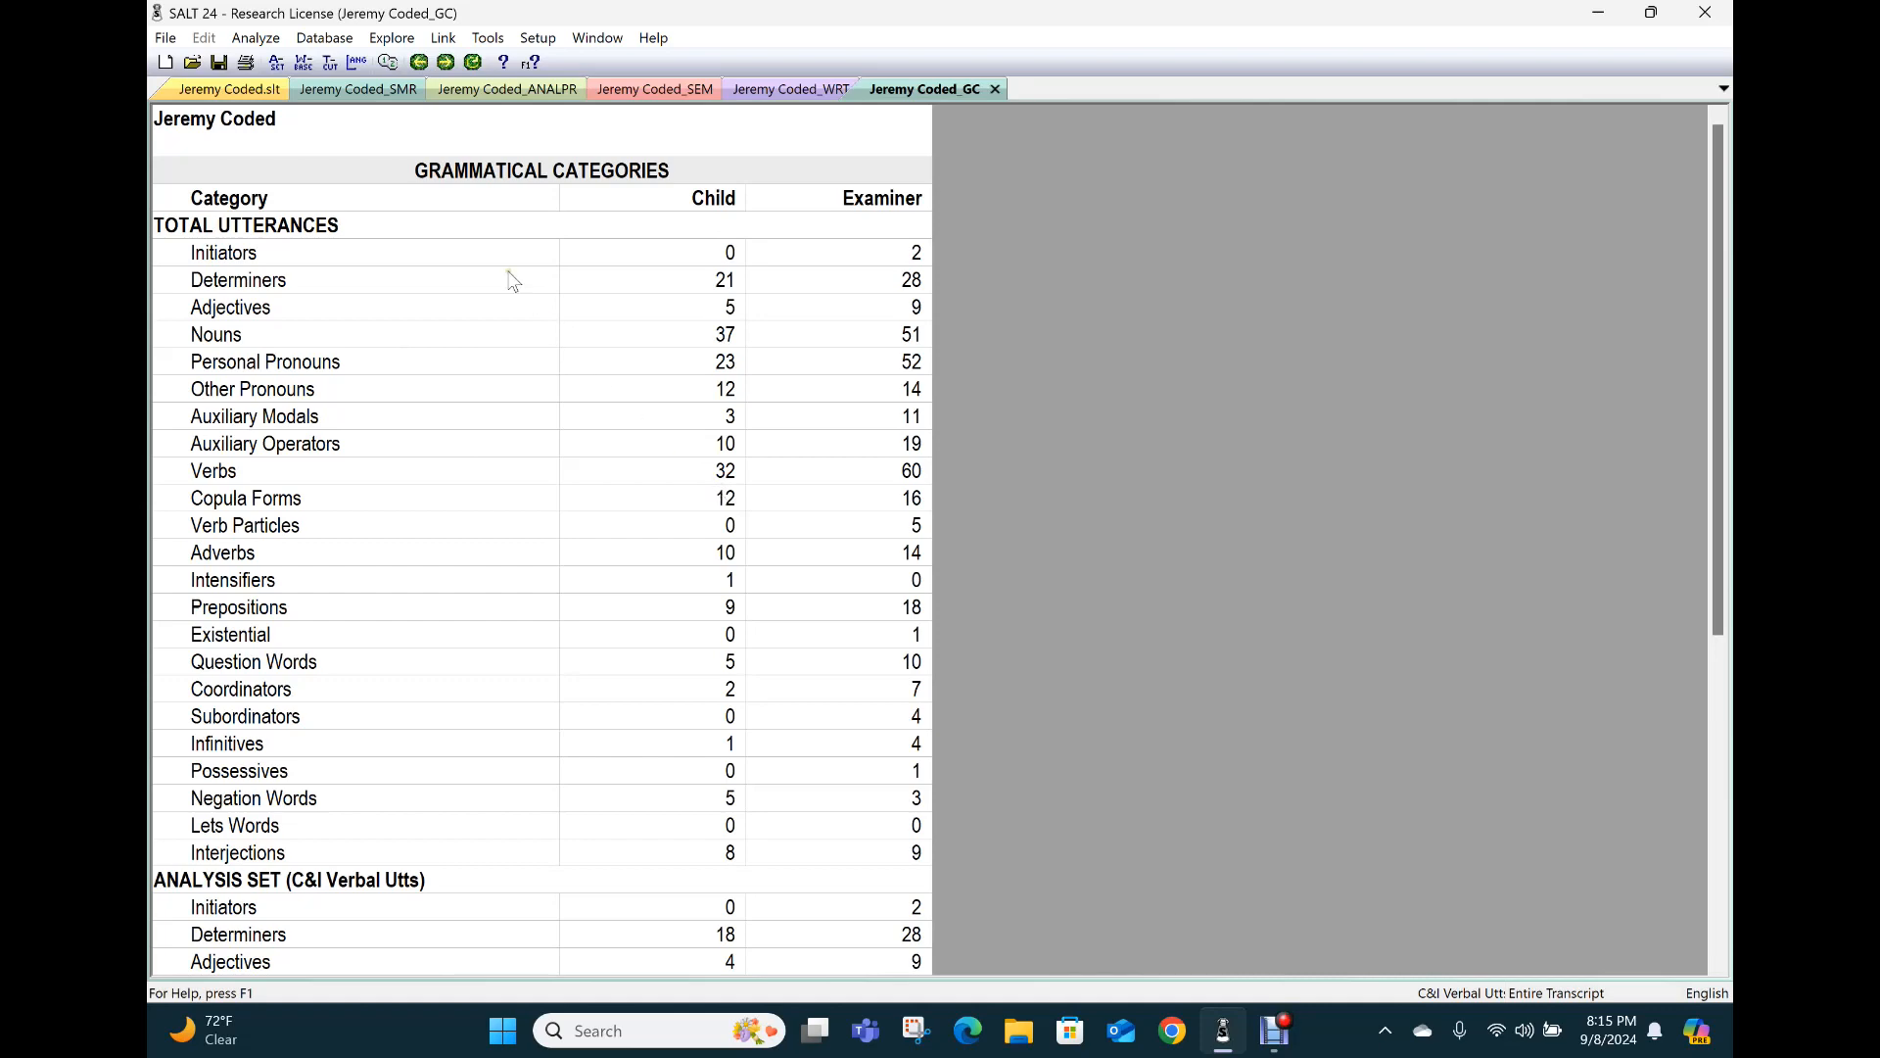
click(258, 38)
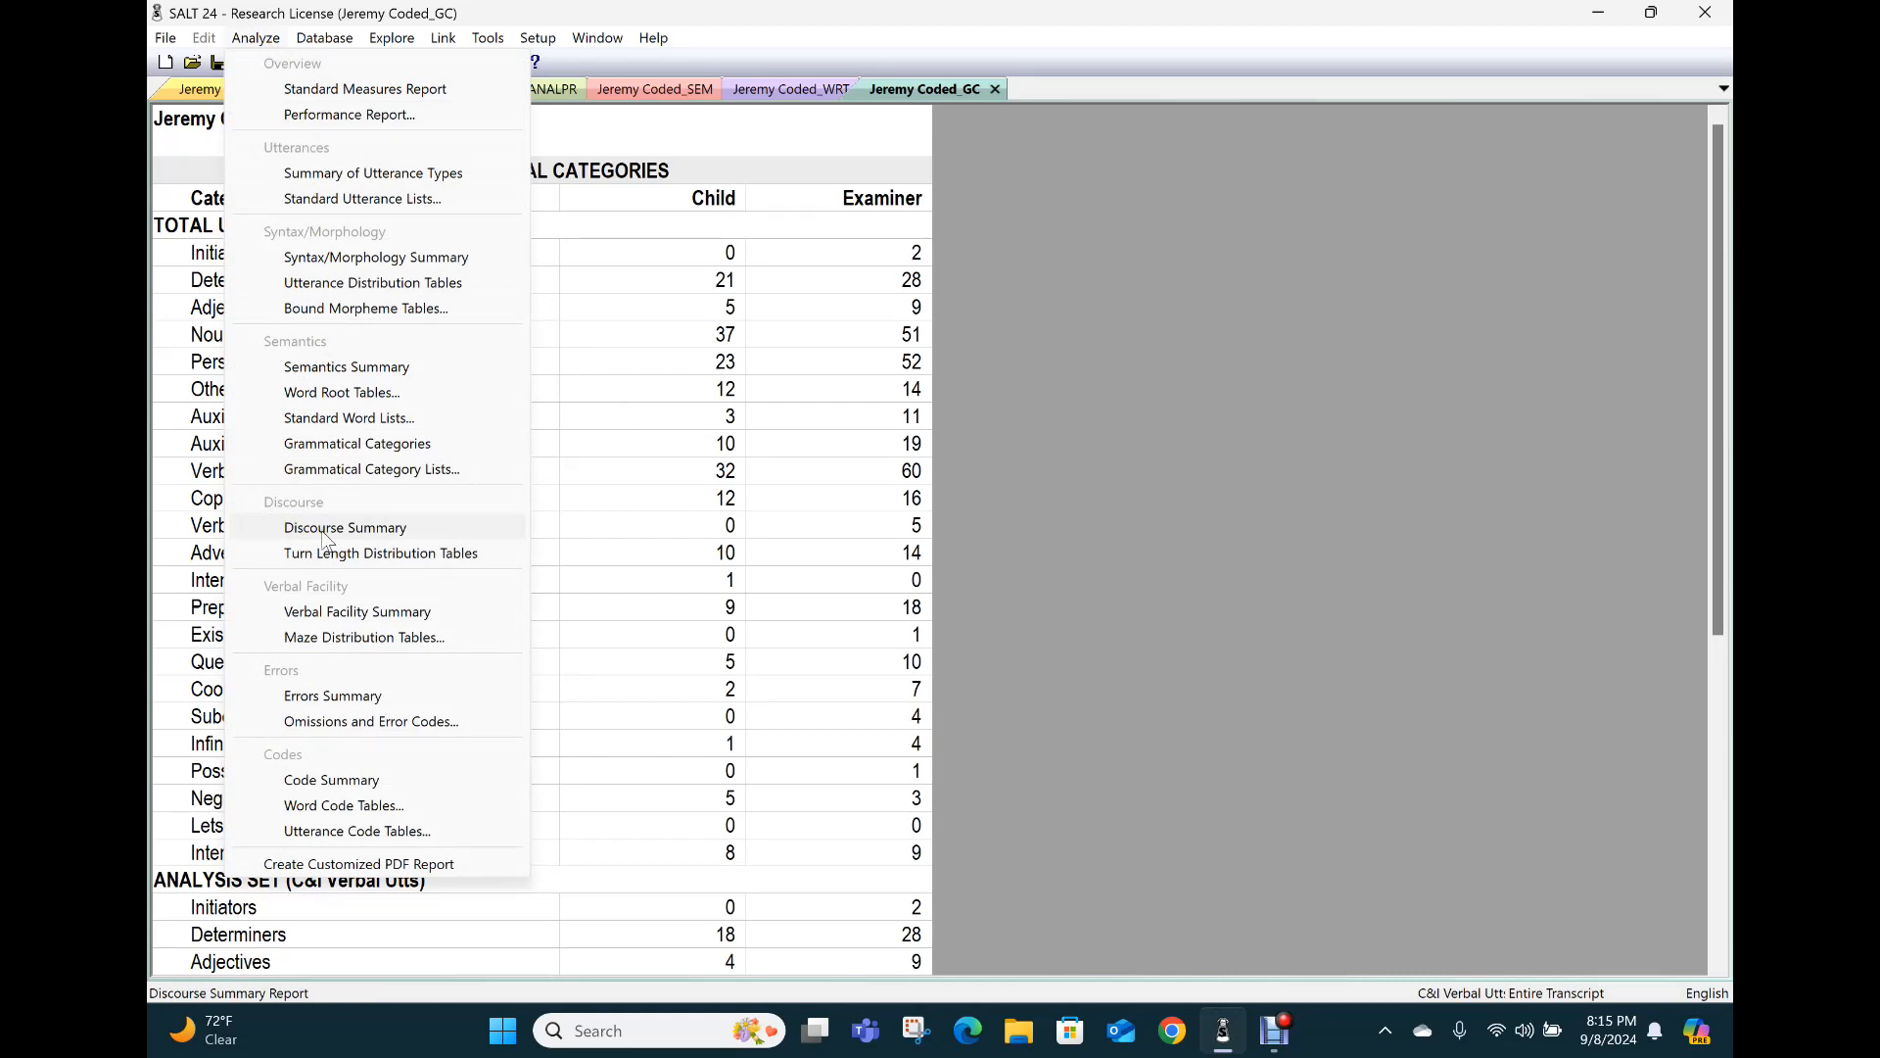
click(331, 725)
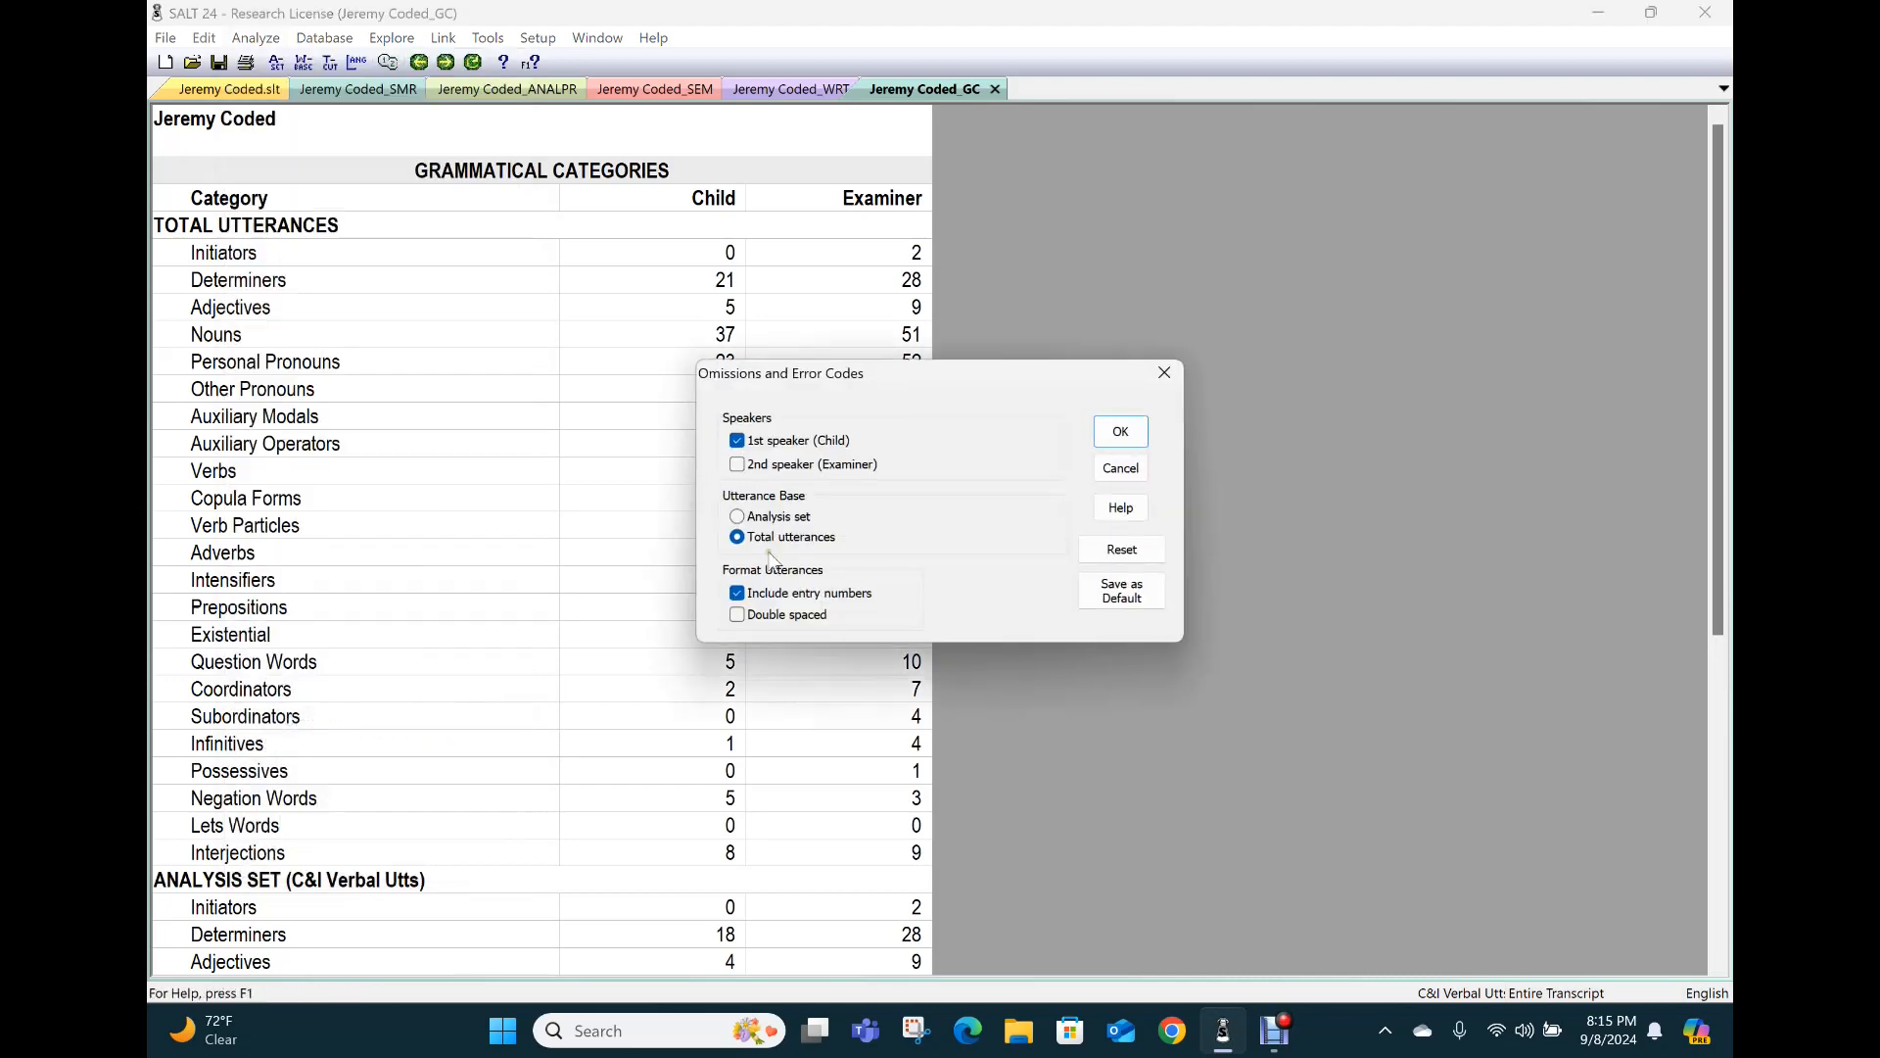
click(1120, 431)
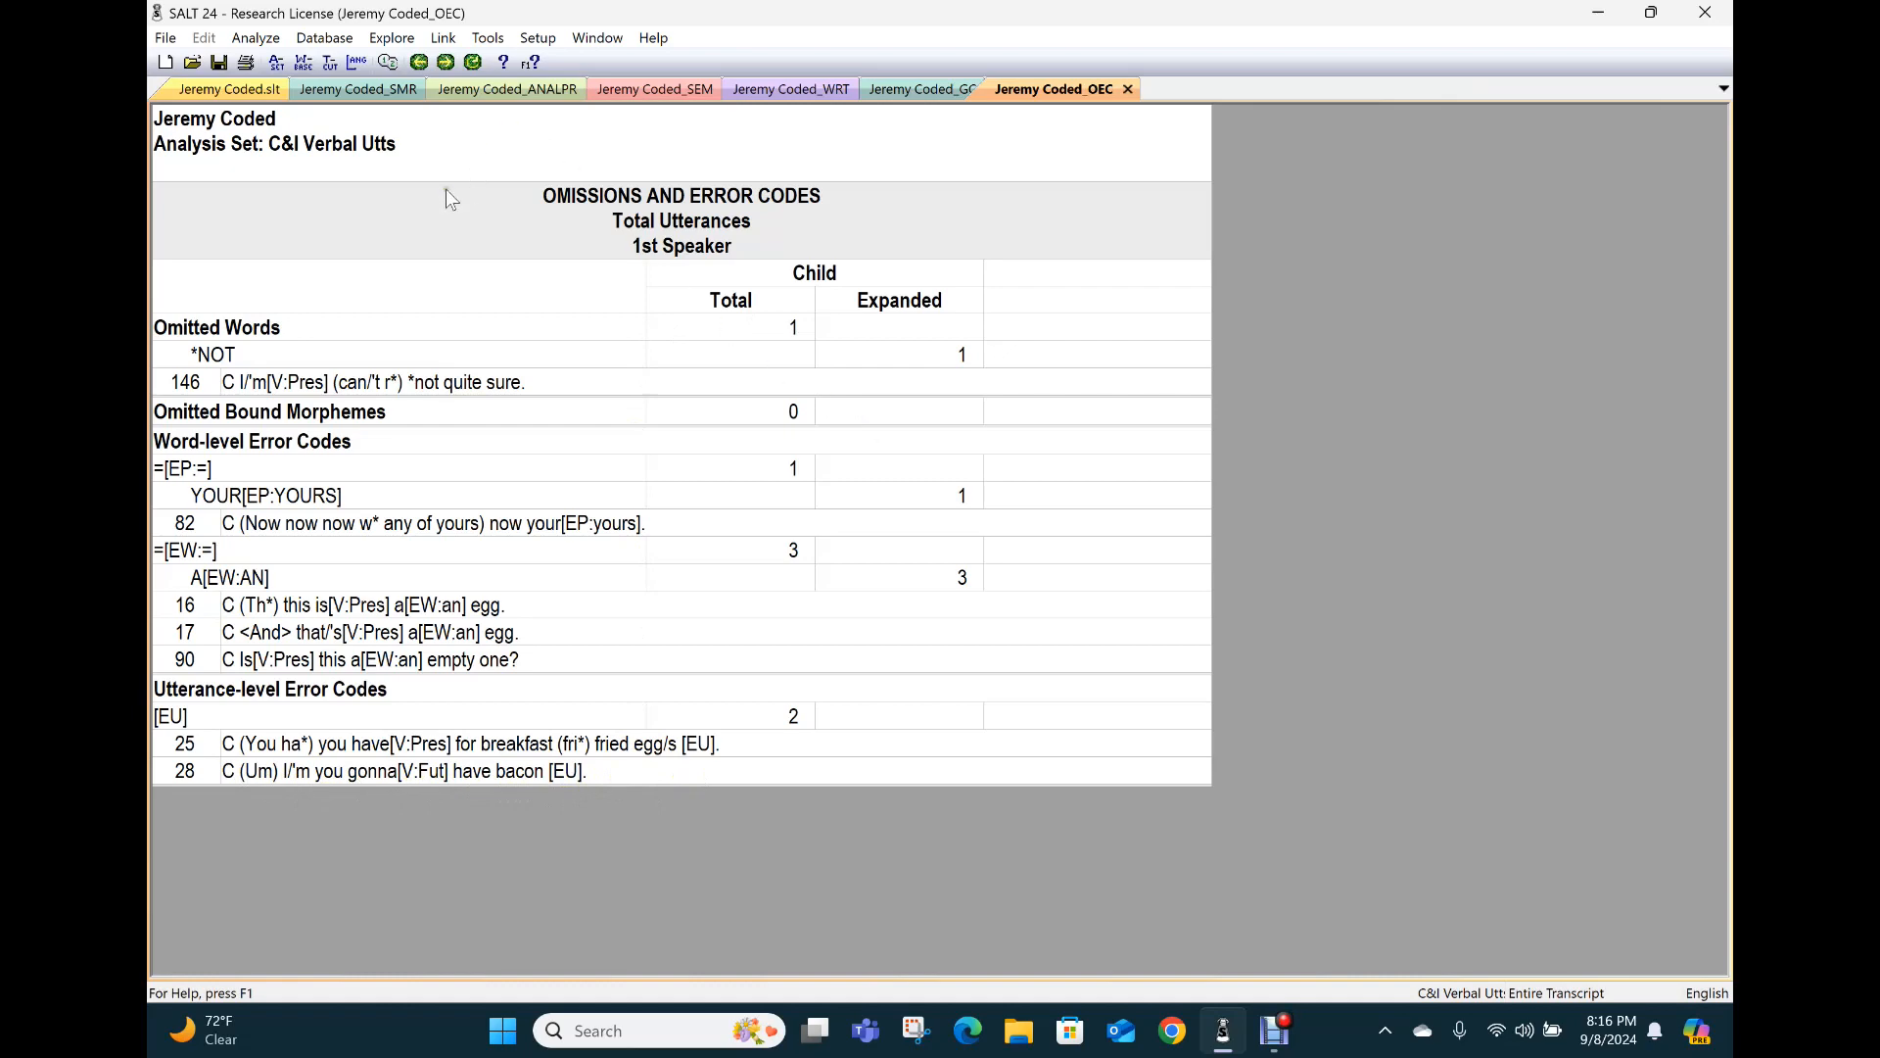
Step: Generate the Code Summary of word, utterance and special-line codes and return to the coded transcript
click(258, 39)
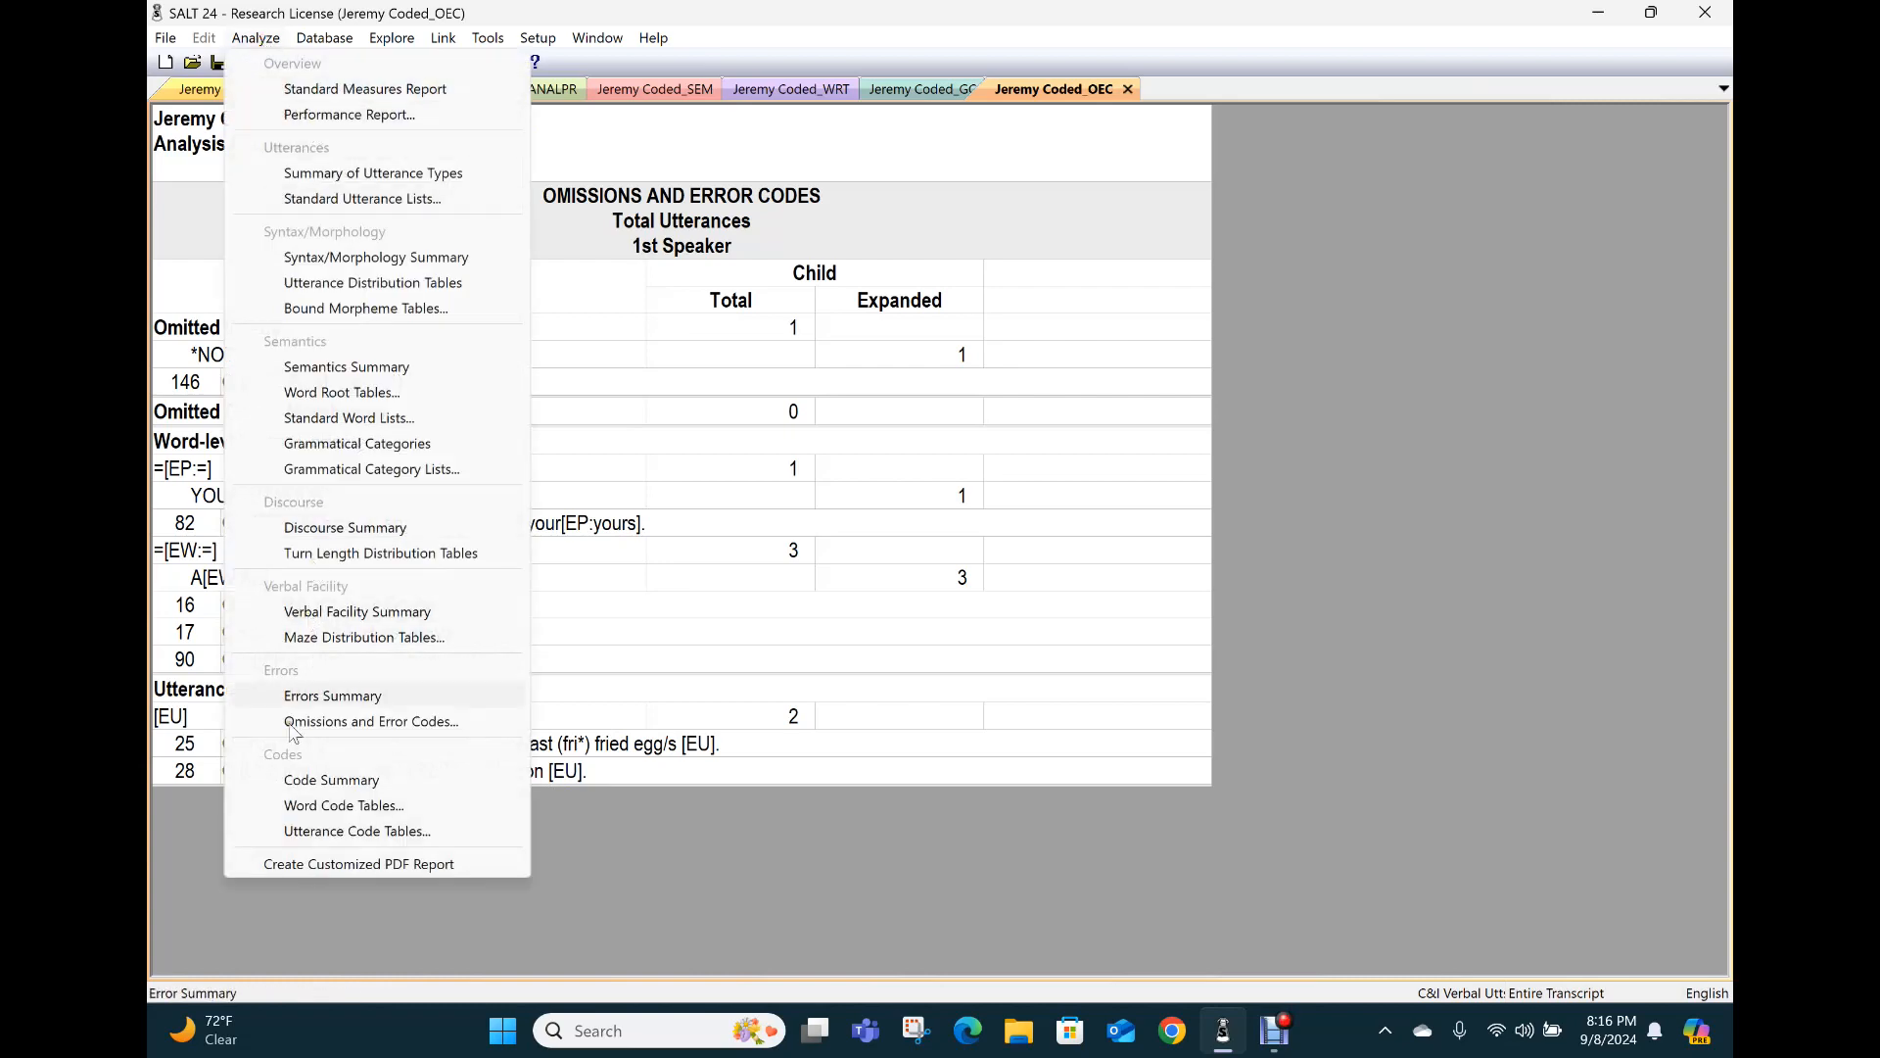
click(315, 781)
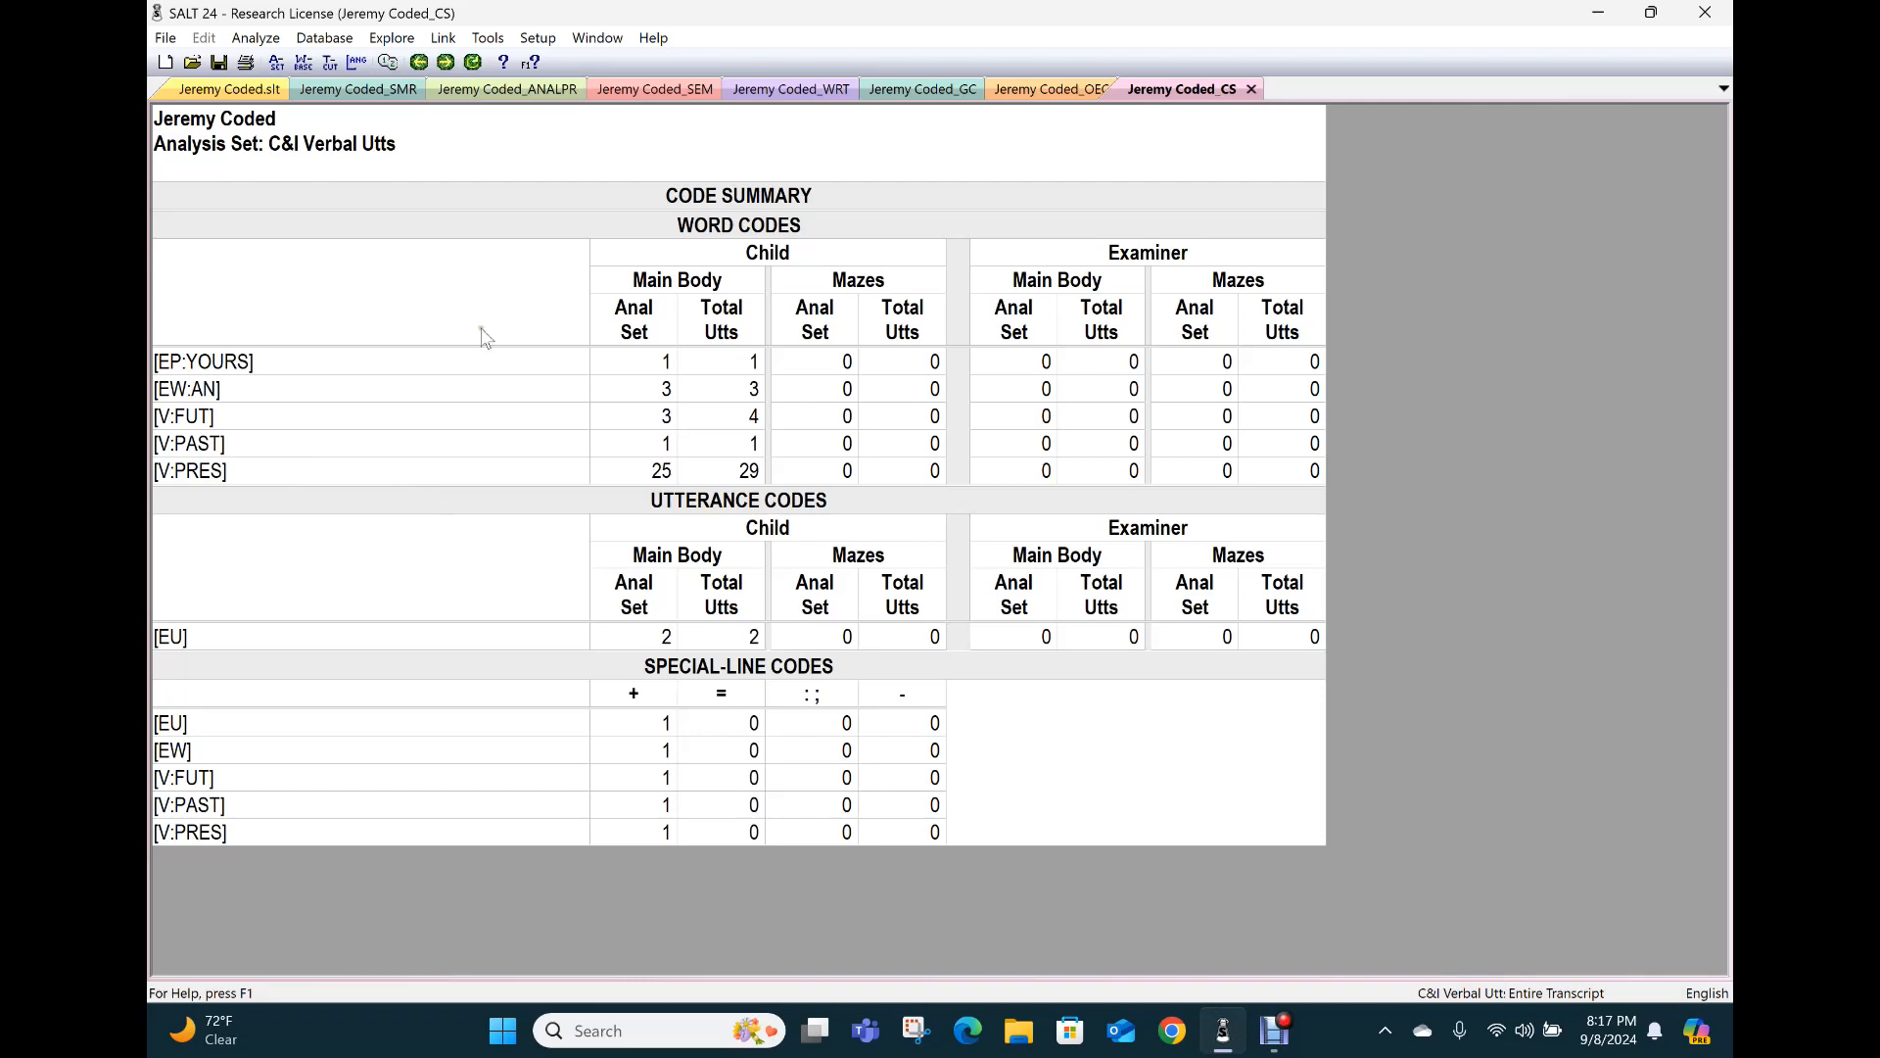
click(244, 91)
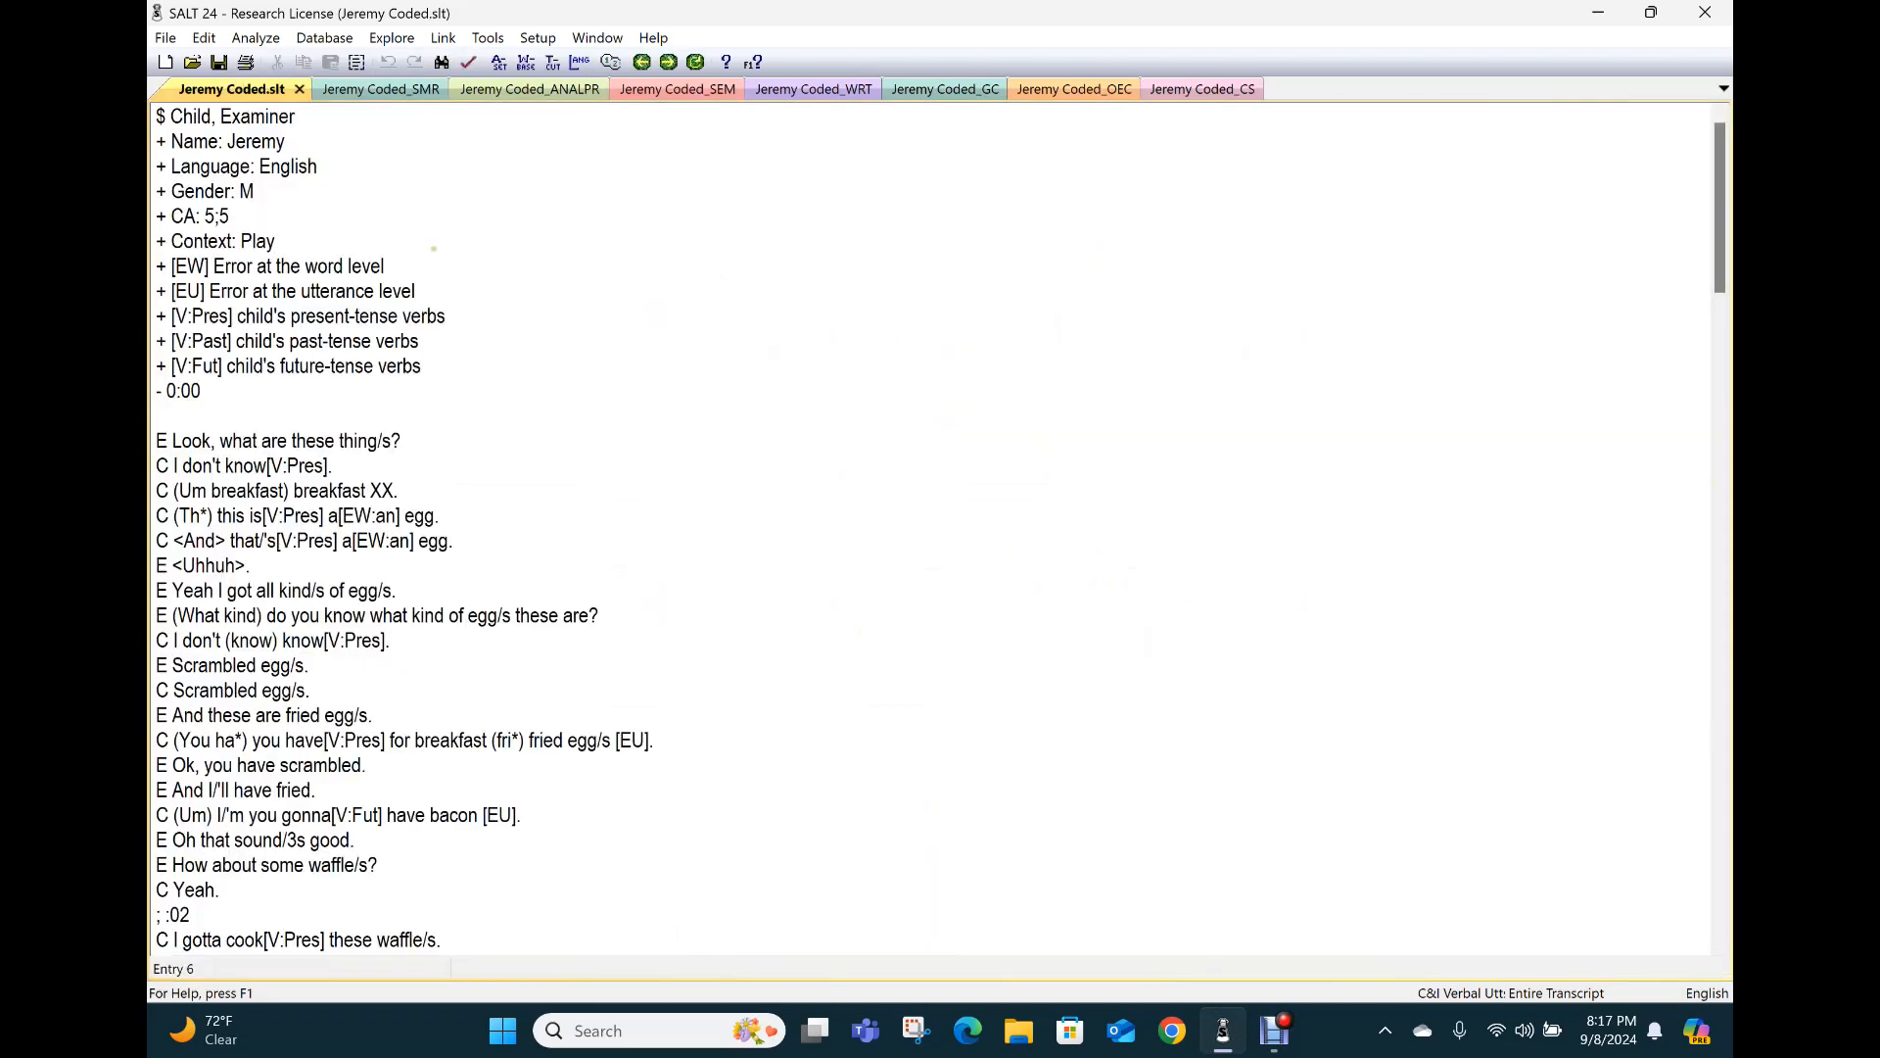